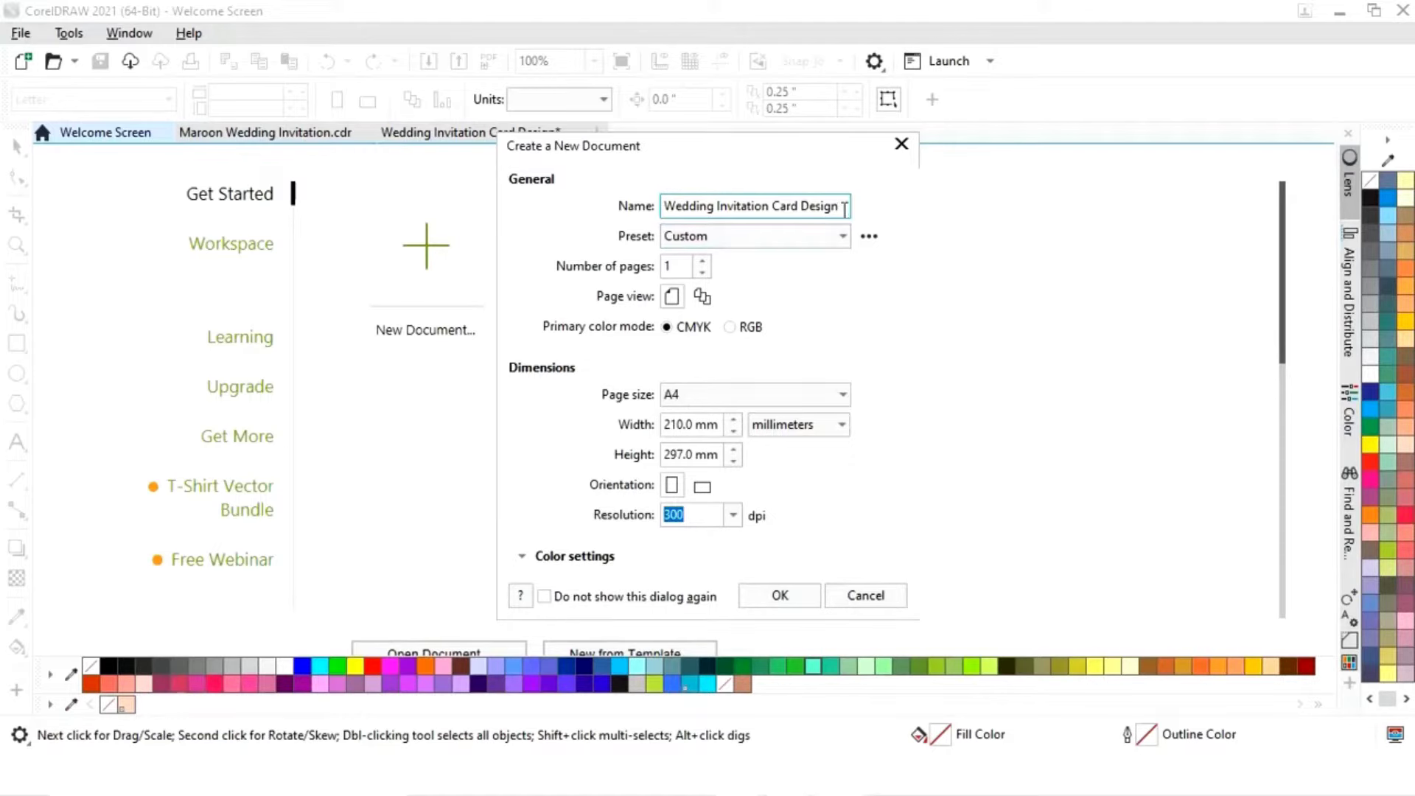
Step: Name the new A4 portrait, 300 dpi CMYK document 'Wedding Invitation Card Design'
left_click_drag(844, 208, 600, 209)
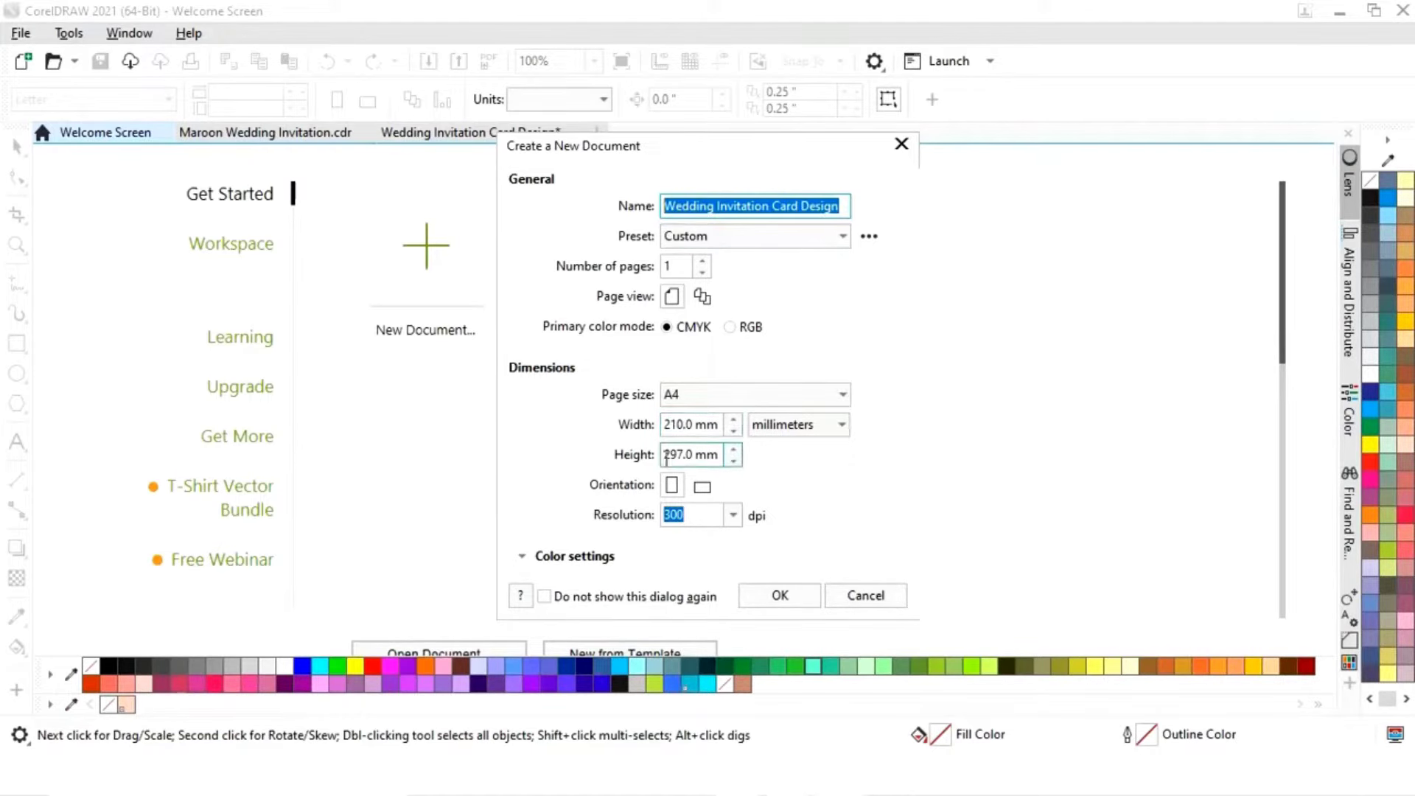
Step: Create the document and draw a rectangle sized 210 × 297 mm over the page
left_click(782, 597)
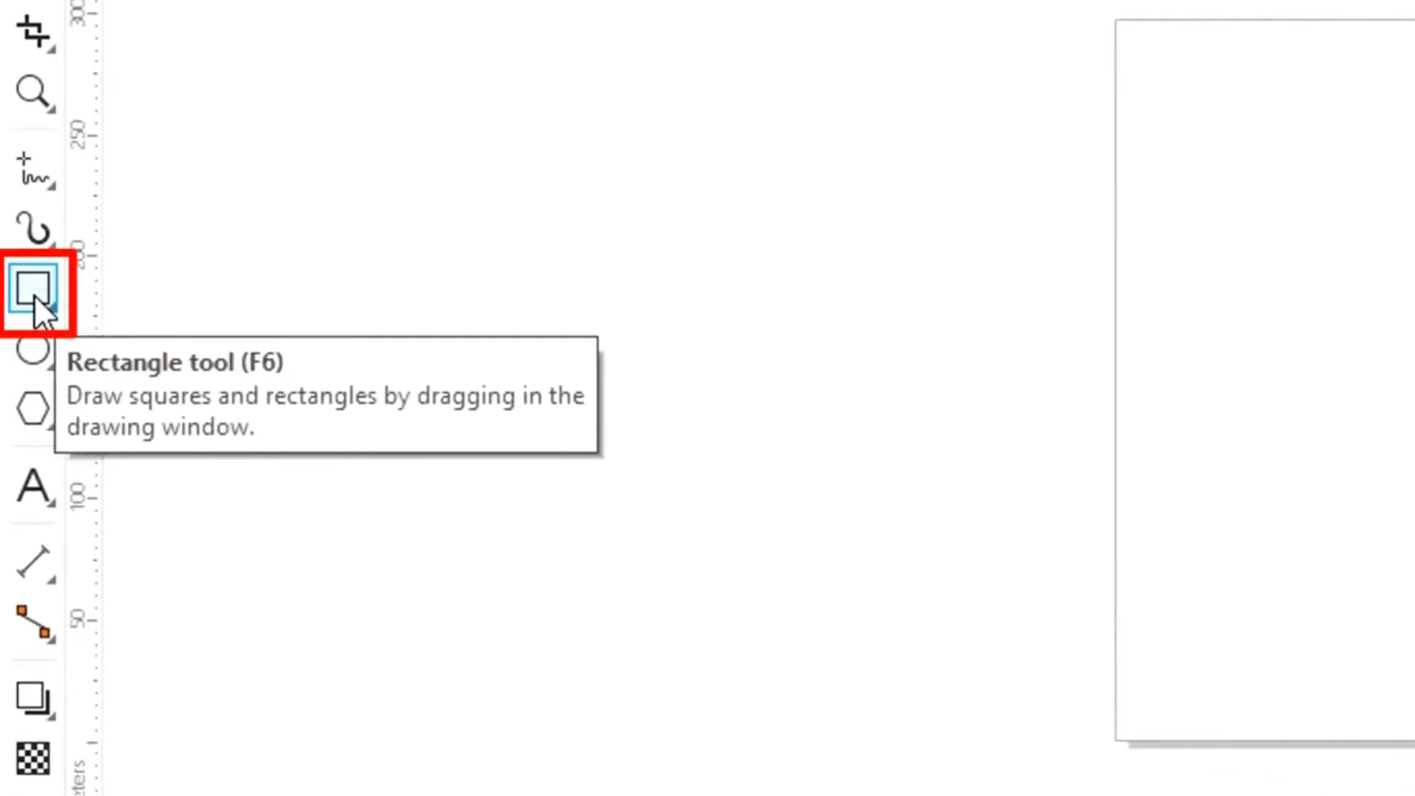
left_click(33, 294)
left_click_drag(768, 314, 929, 552)
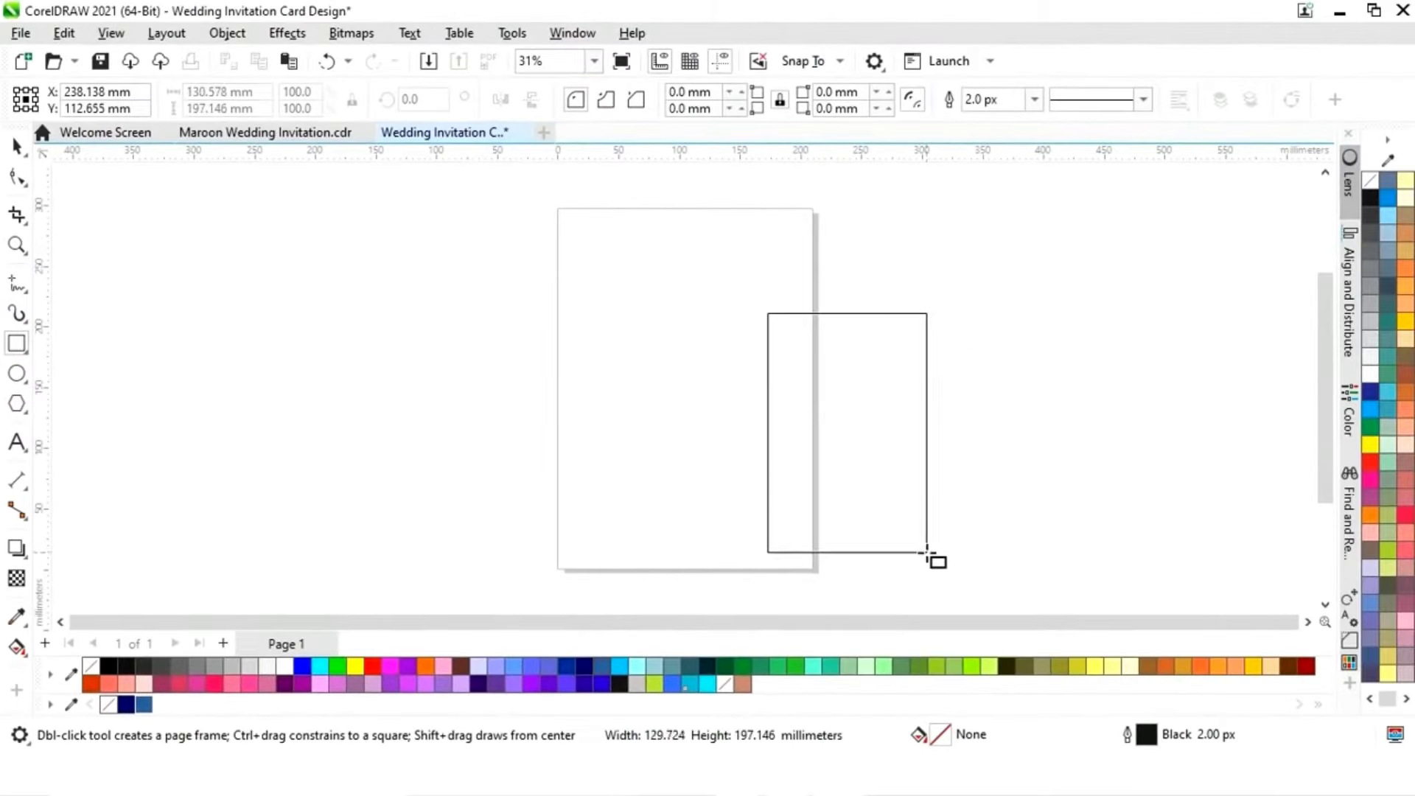
left_click(193, 92)
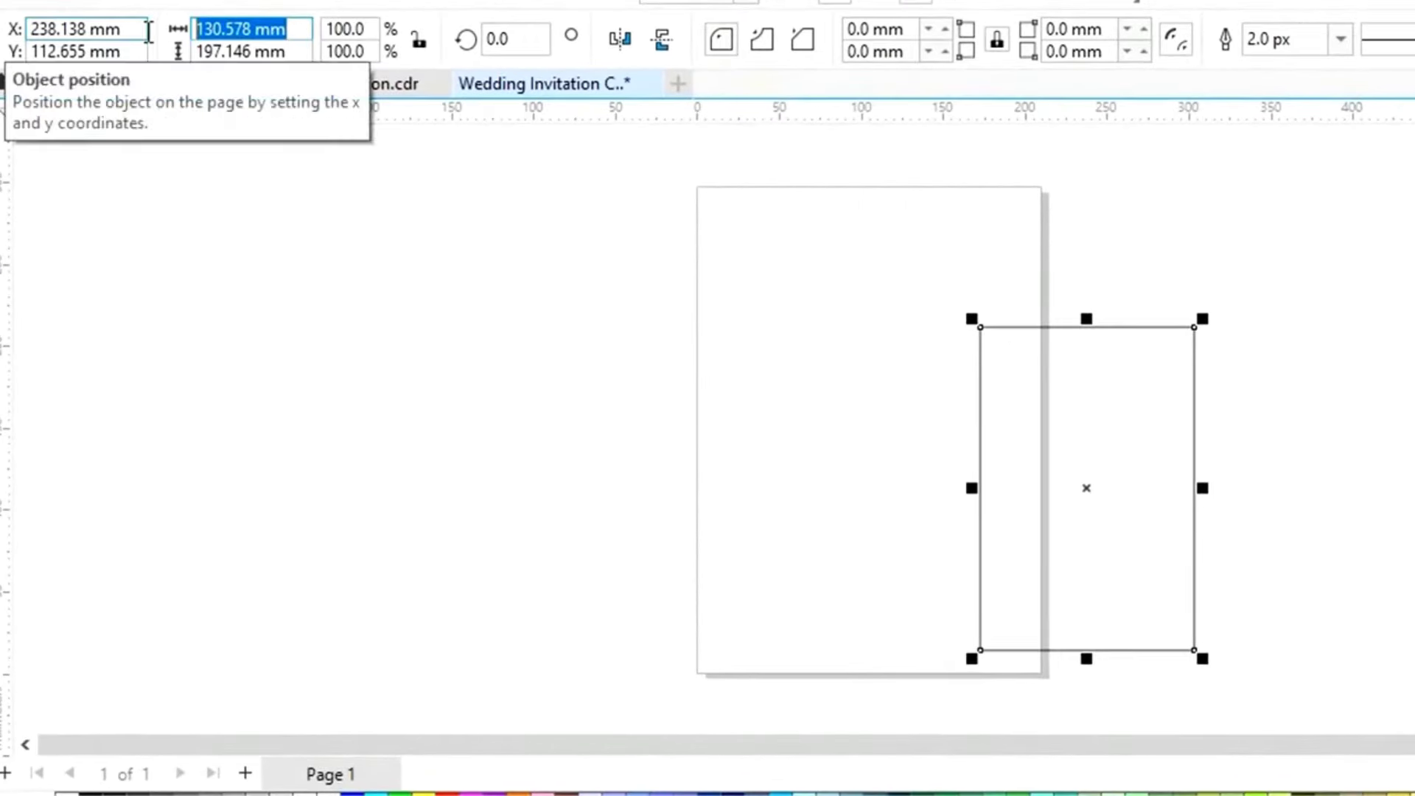
type("210")
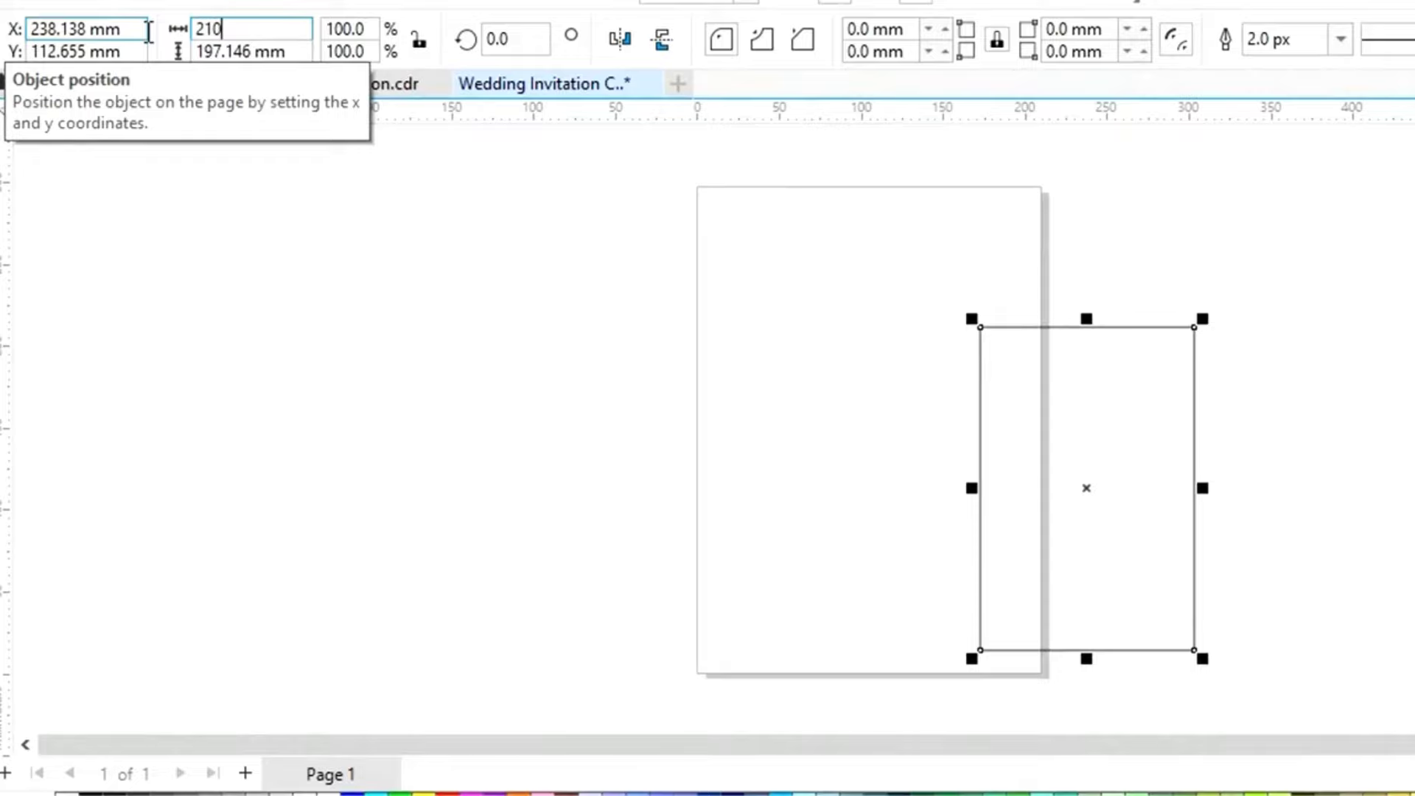
key("Tab")
type("2")
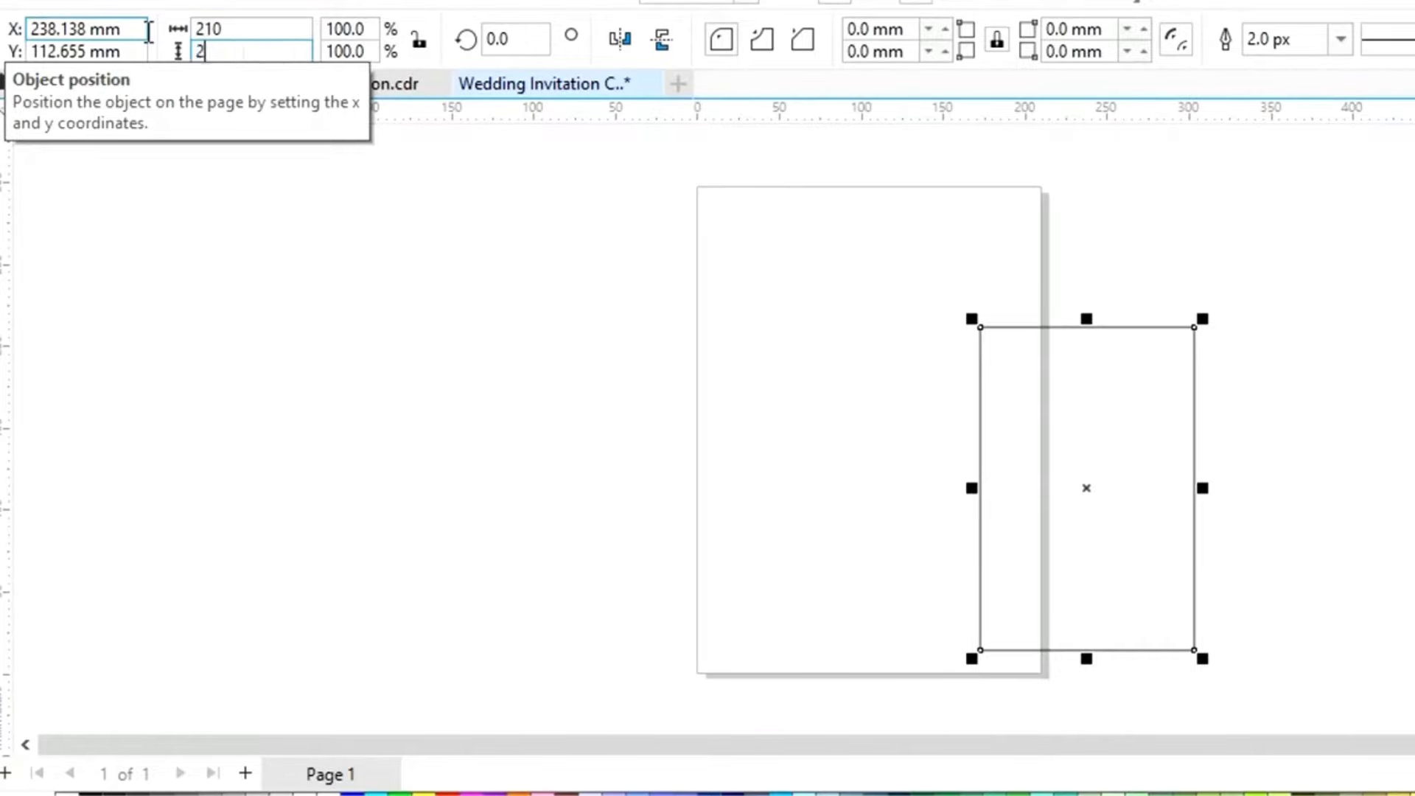
type("97")
key("Return")
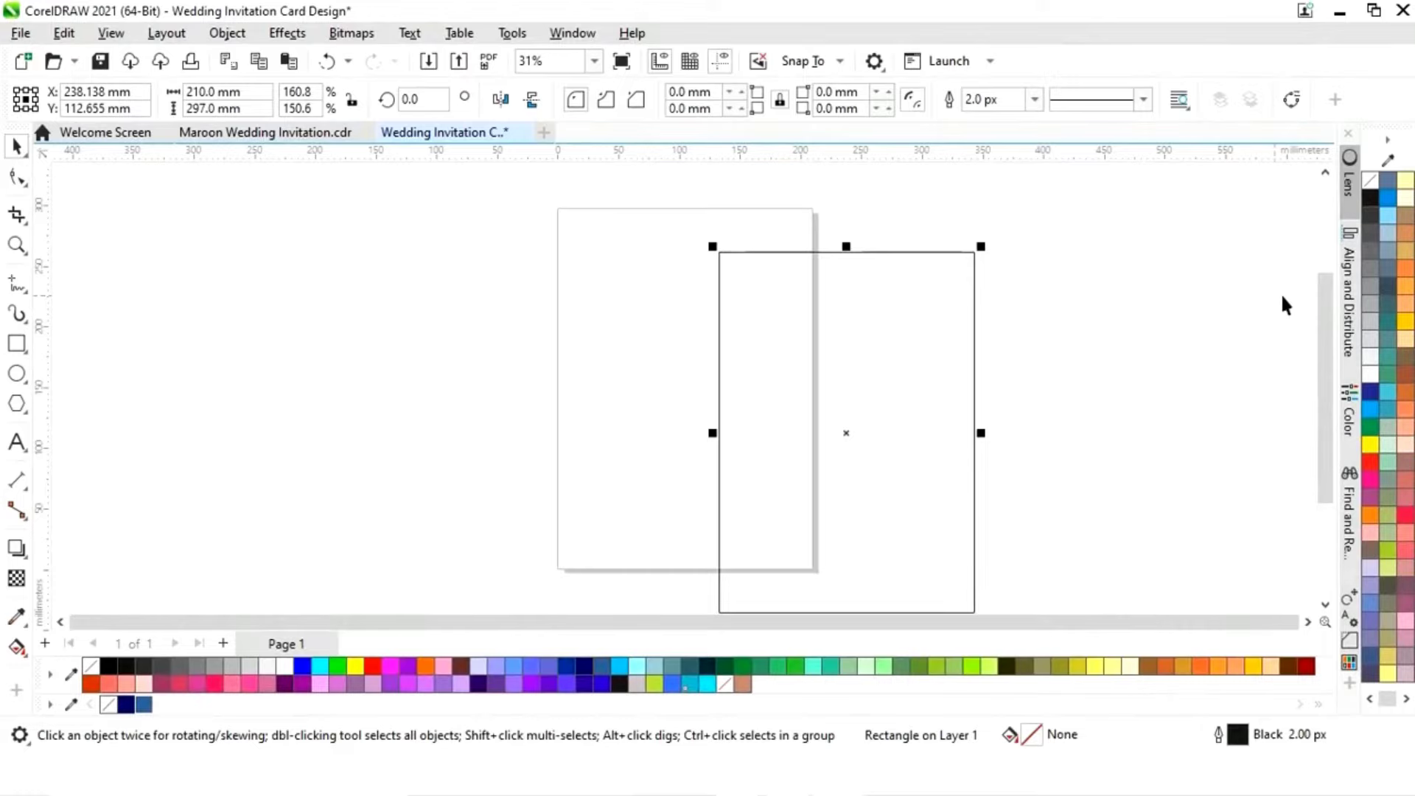
Step: Align the 210 × 297 mm rectangle to the page centre, horizontally and vertically
left_click(1350, 302)
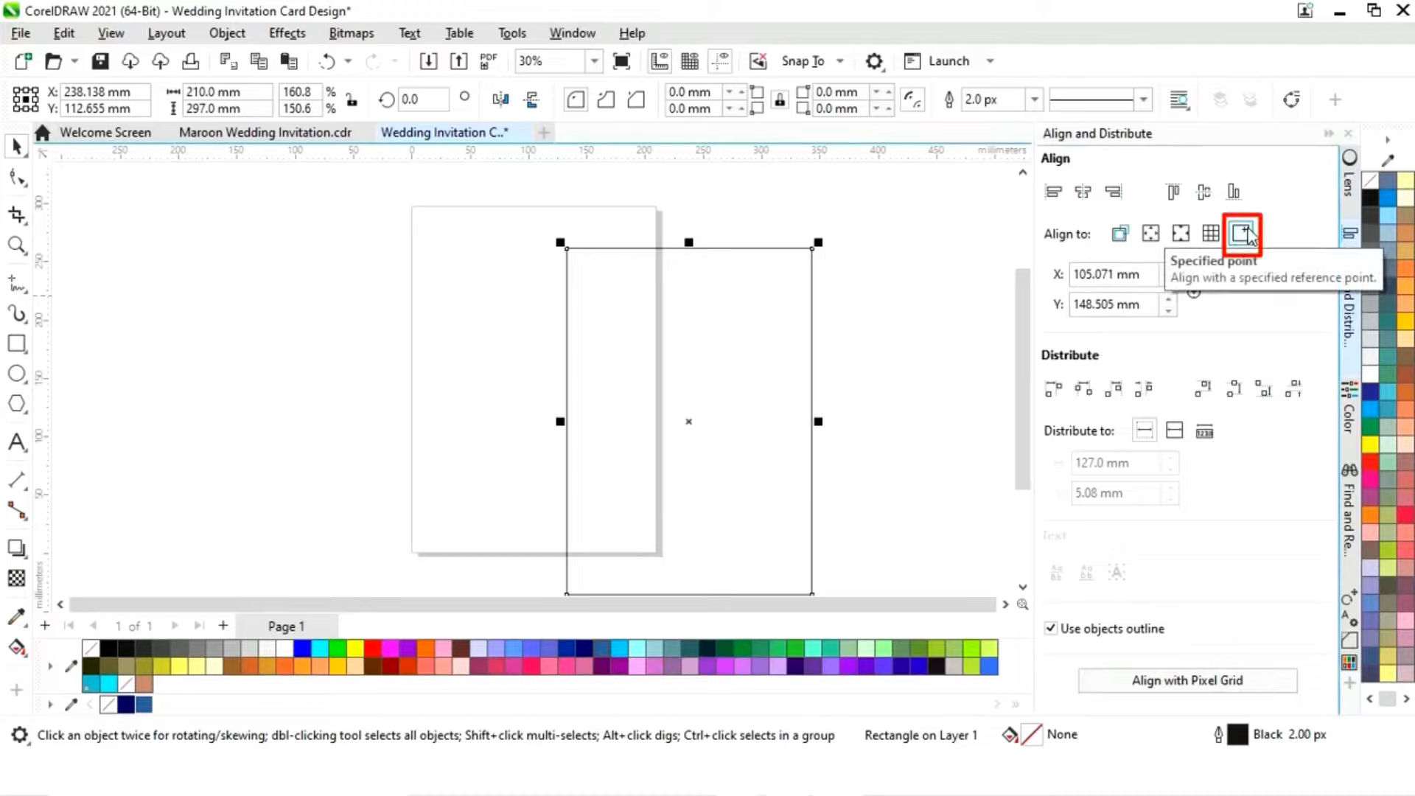
left_click(1084, 201)
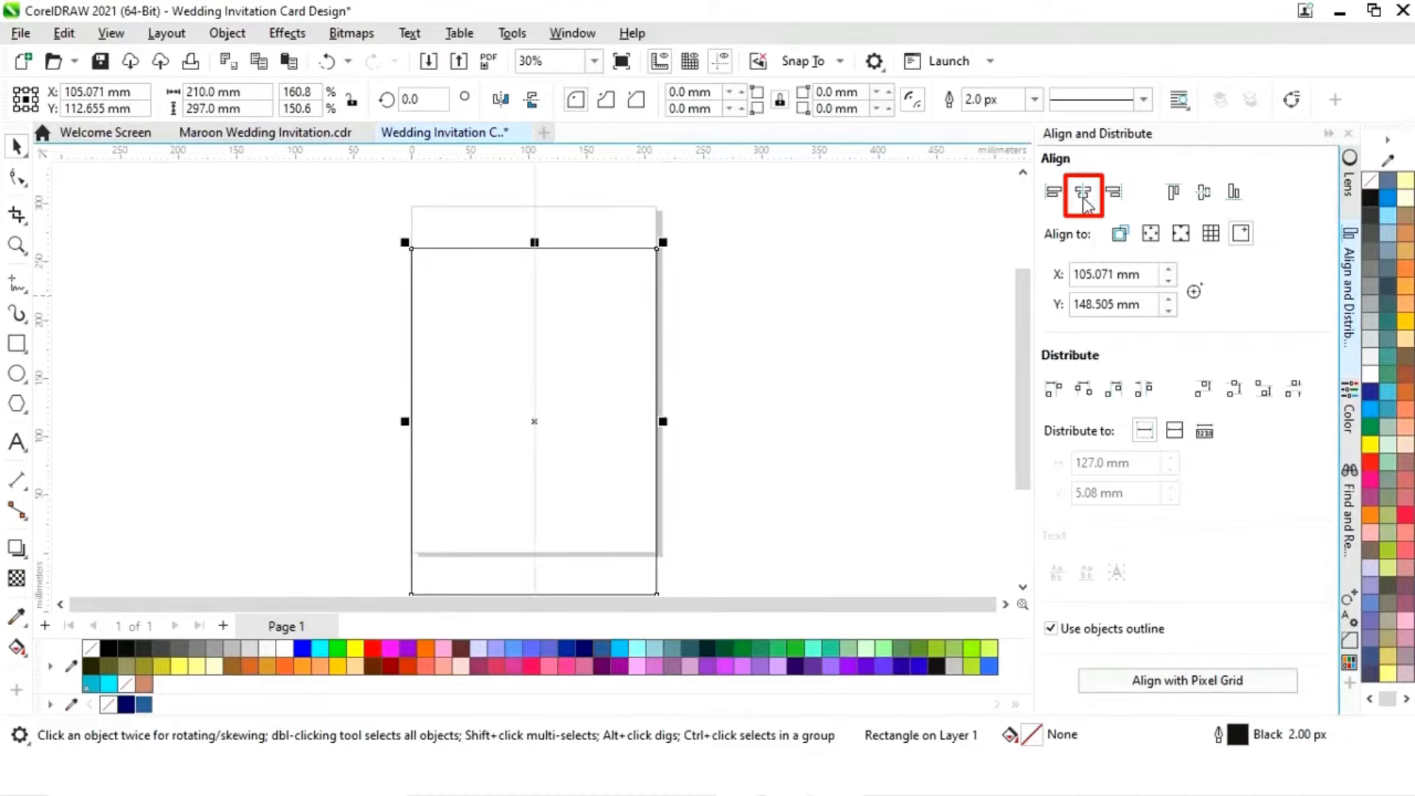
left_click(1204, 193)
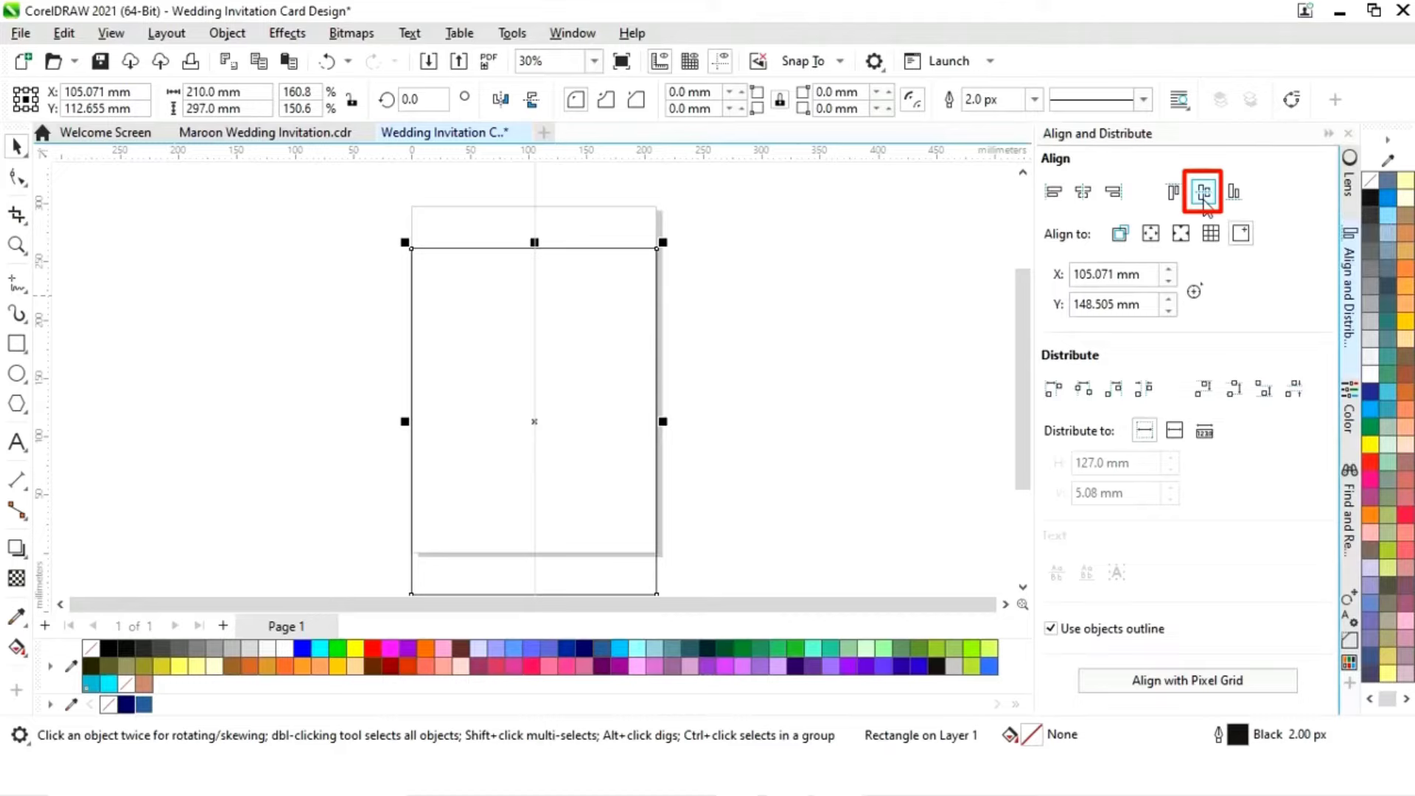
left_click(1328, 136)
left_click(884, 272)
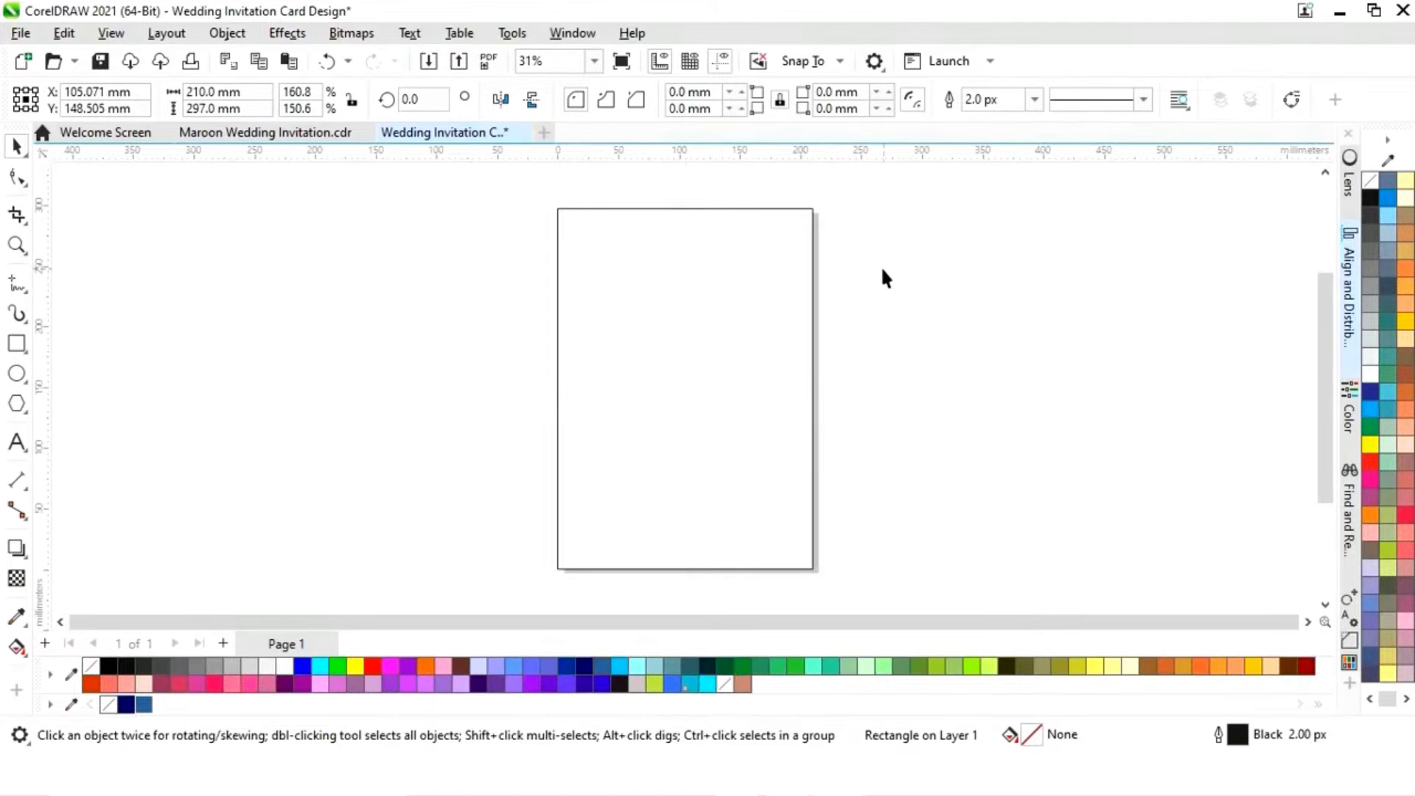
Step: Fill the page rectangle Deep Navy Blue (#000066) and drag an inward contour of about 3.414 mm
left_click(756, 339)
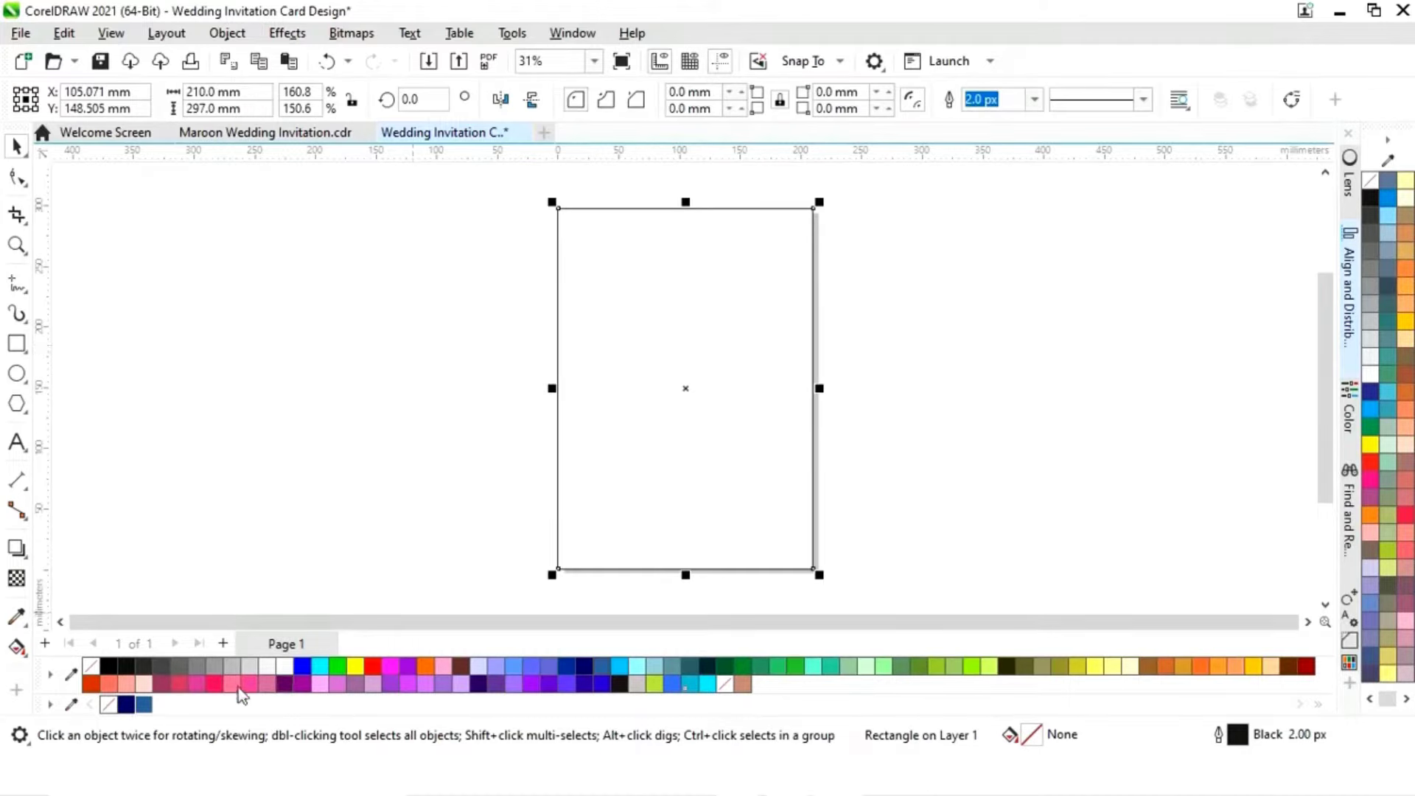
left_click(126, 705)
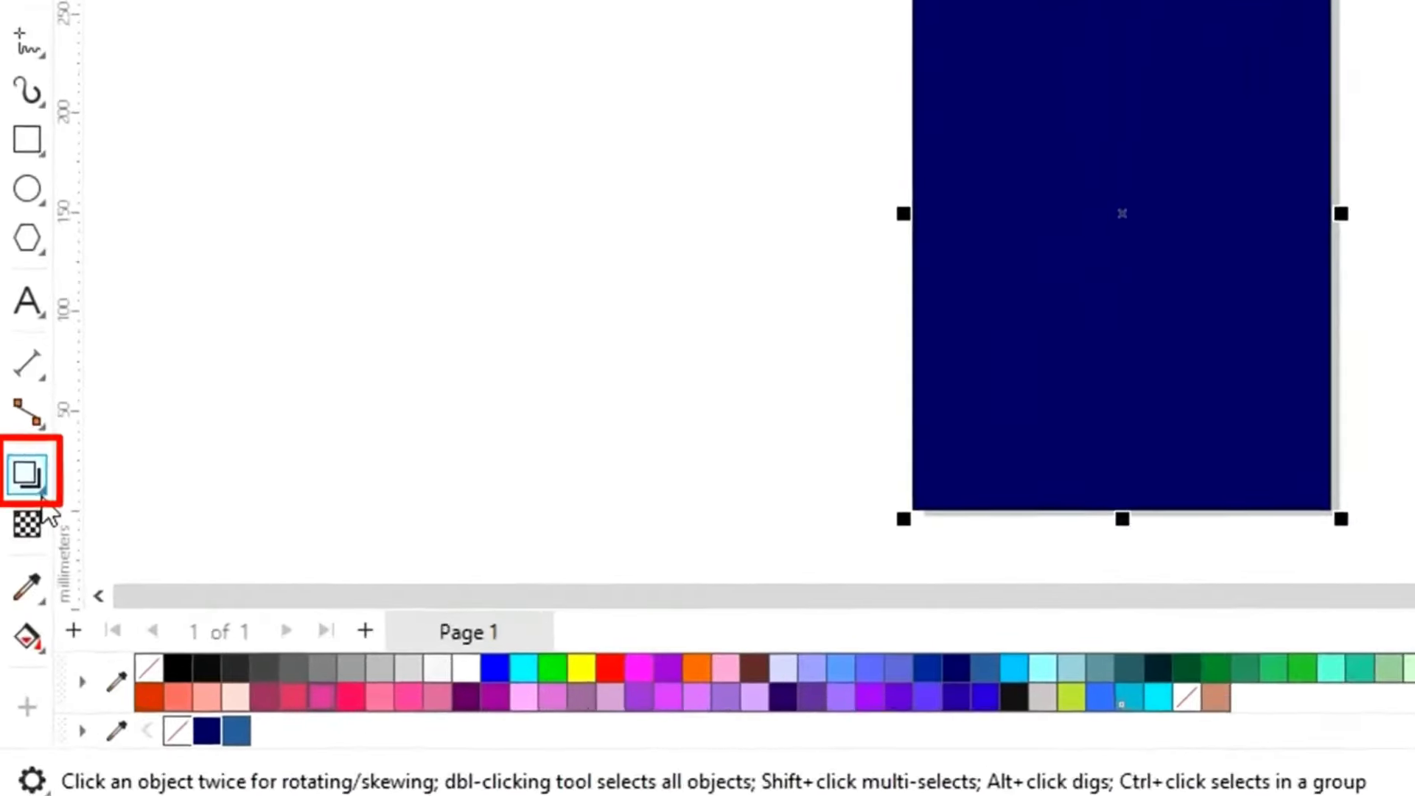
left_click(25, 558)
left_click(53, 457)
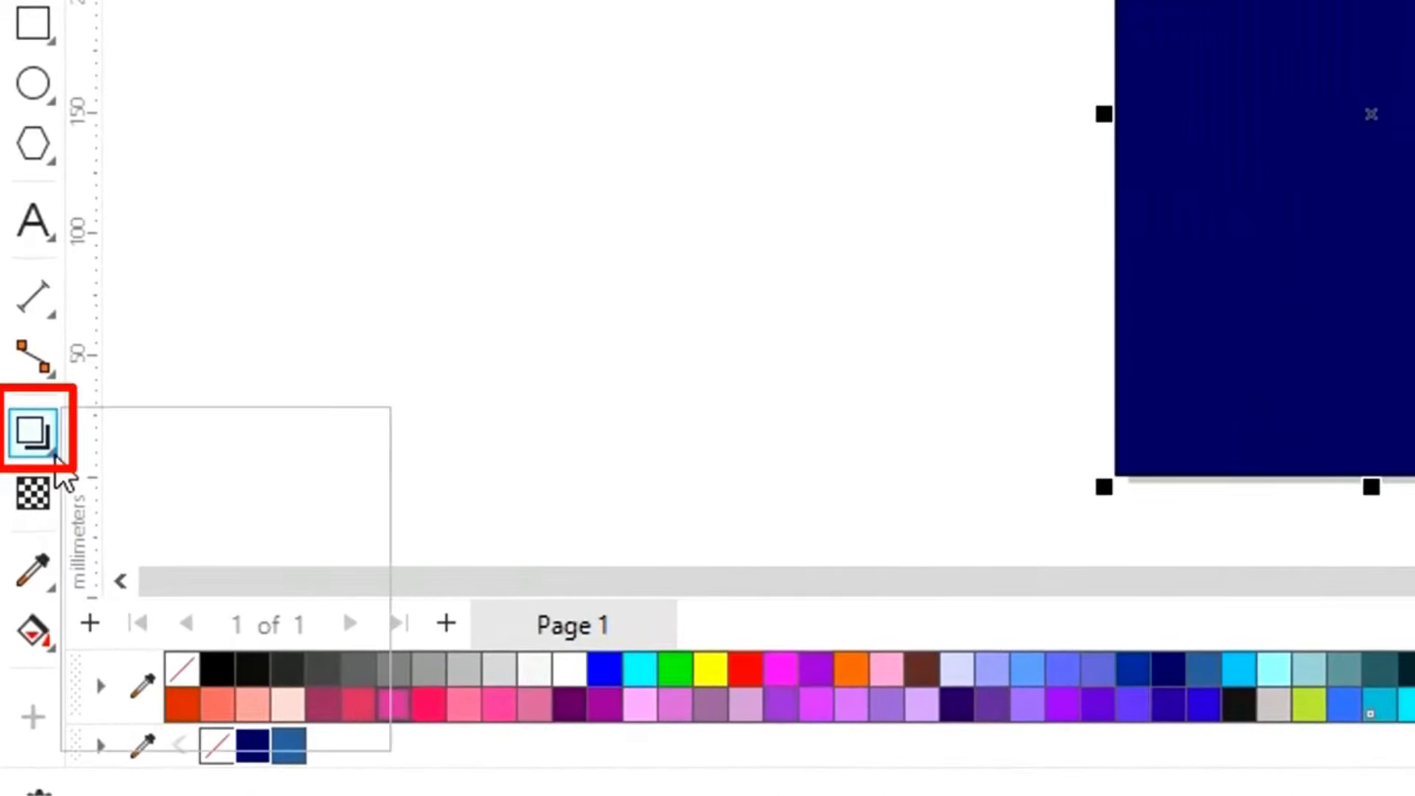
left_click(186, 504)
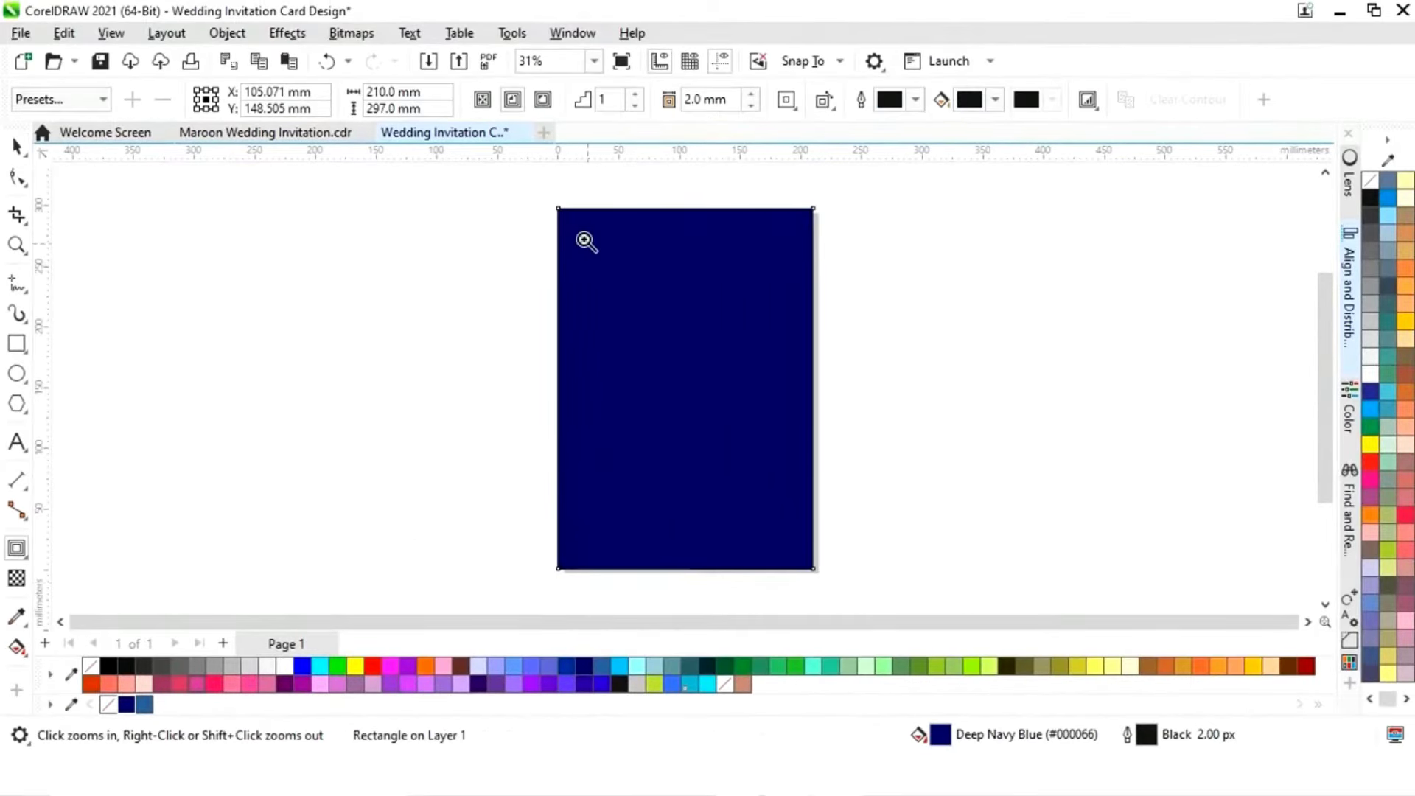
left_click_drag(538, 196, 865, 267)
left_click_drag(667, 321, 646, 340)
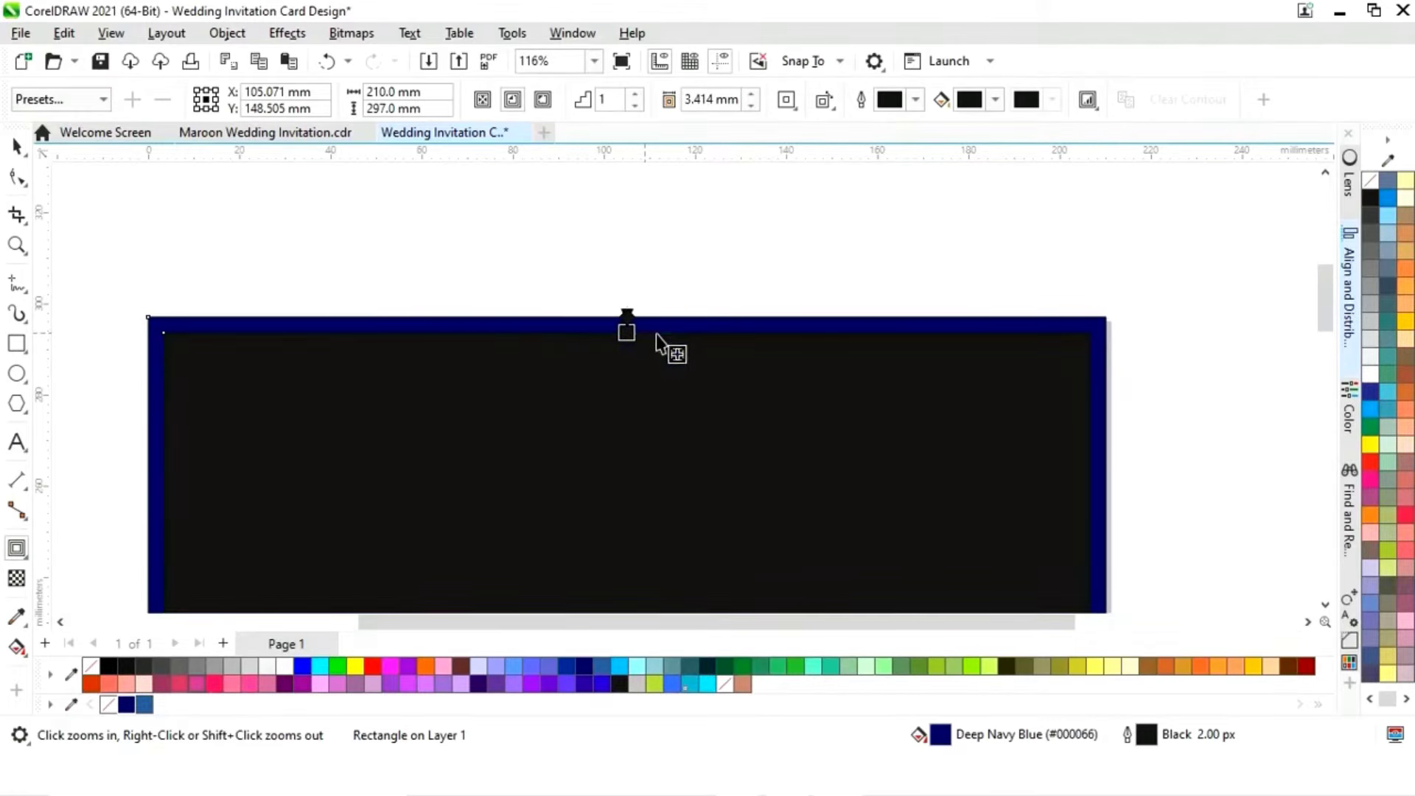
Step: Break the navy rectangle's contour apart into separate rectangles
left_click(16, 146)
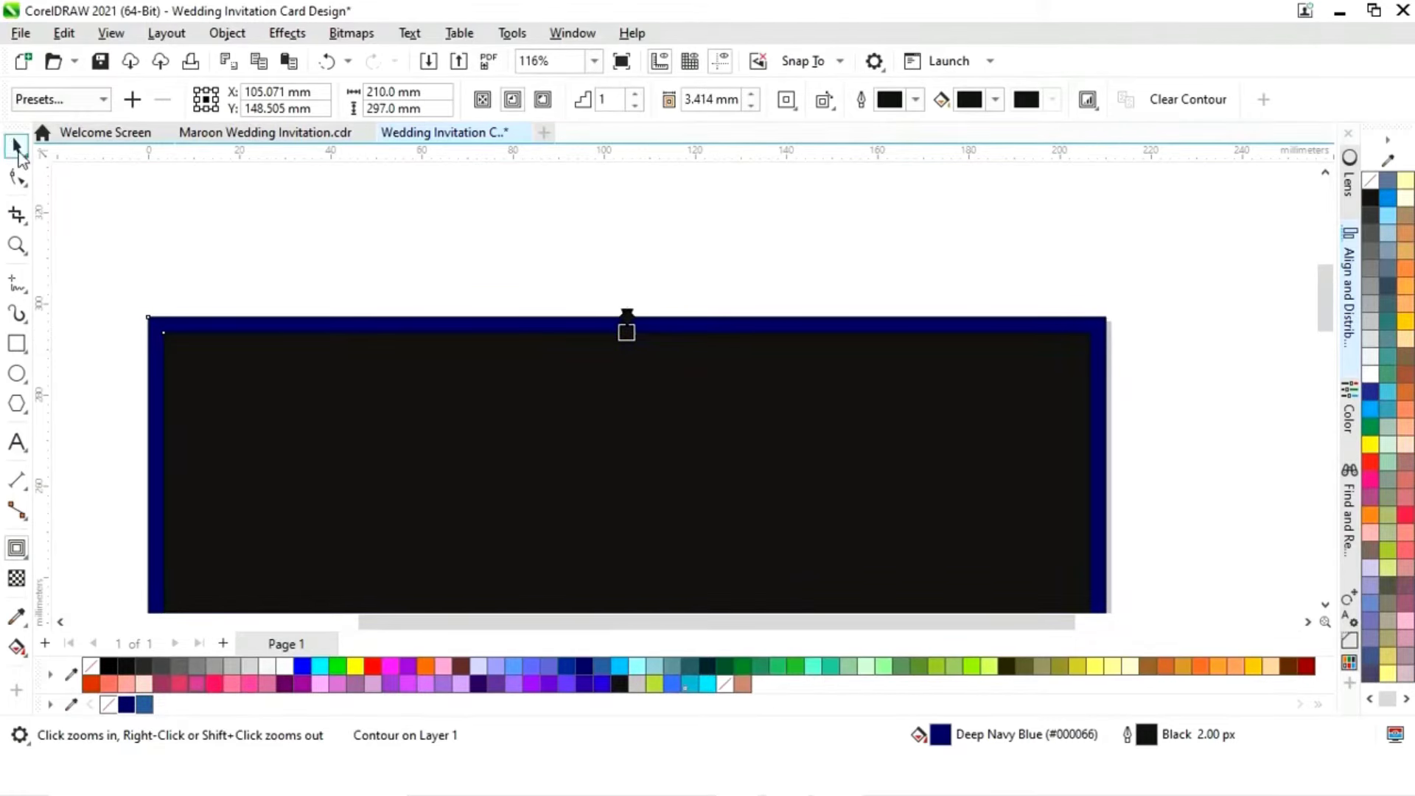
right_click(719, 444)
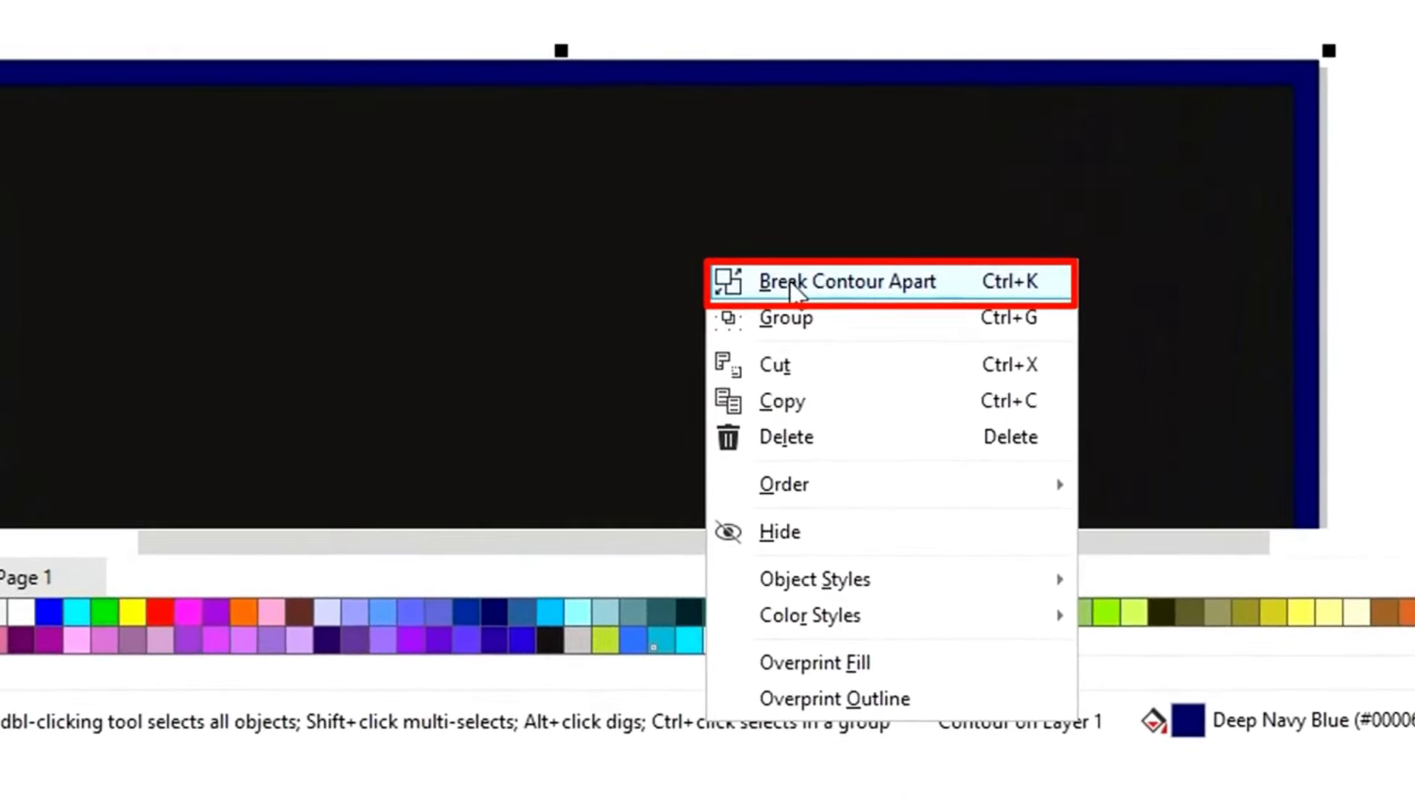
left_click(791, 286)
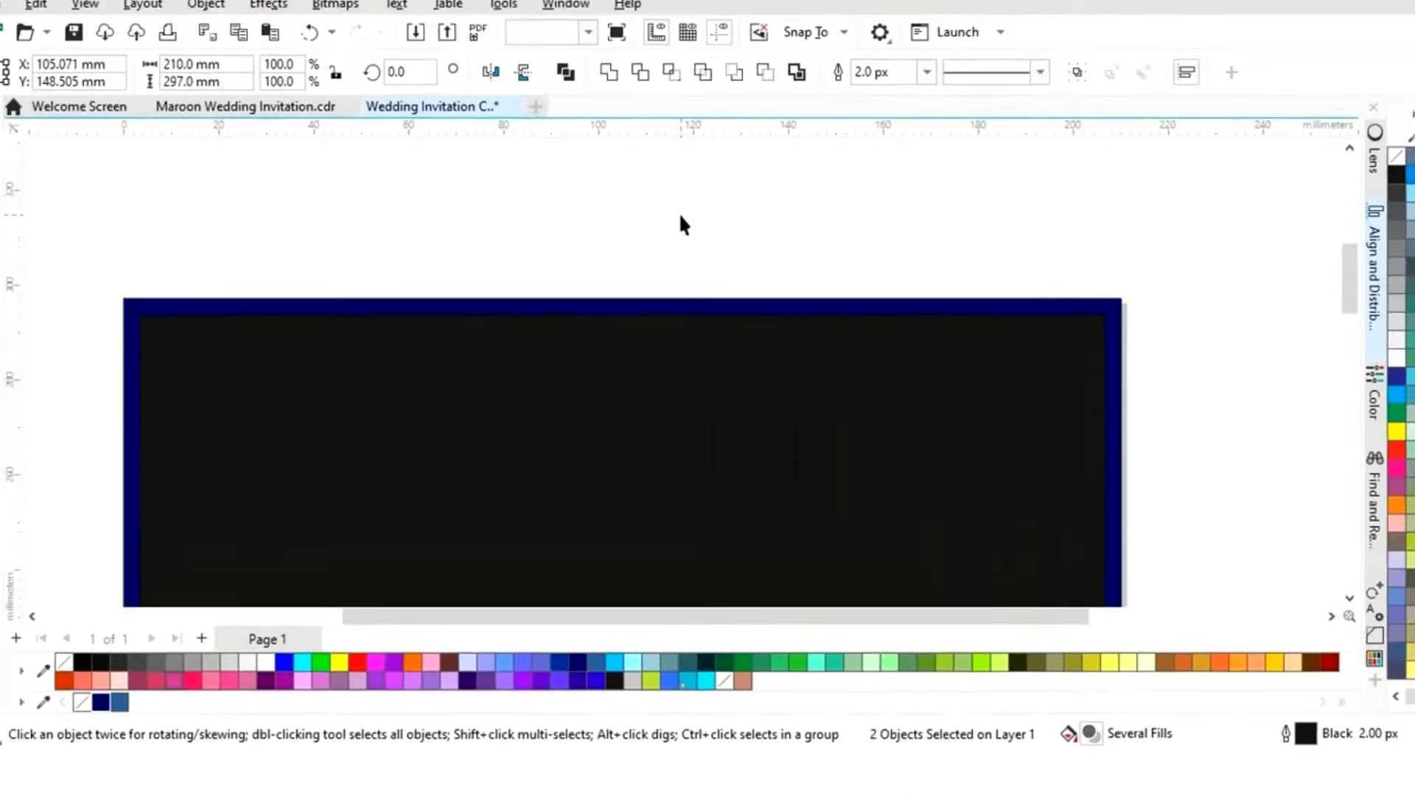
Step: Add a 2.953 mm inward contour inside the black rectangle and break it apart
left_click(674, 418)
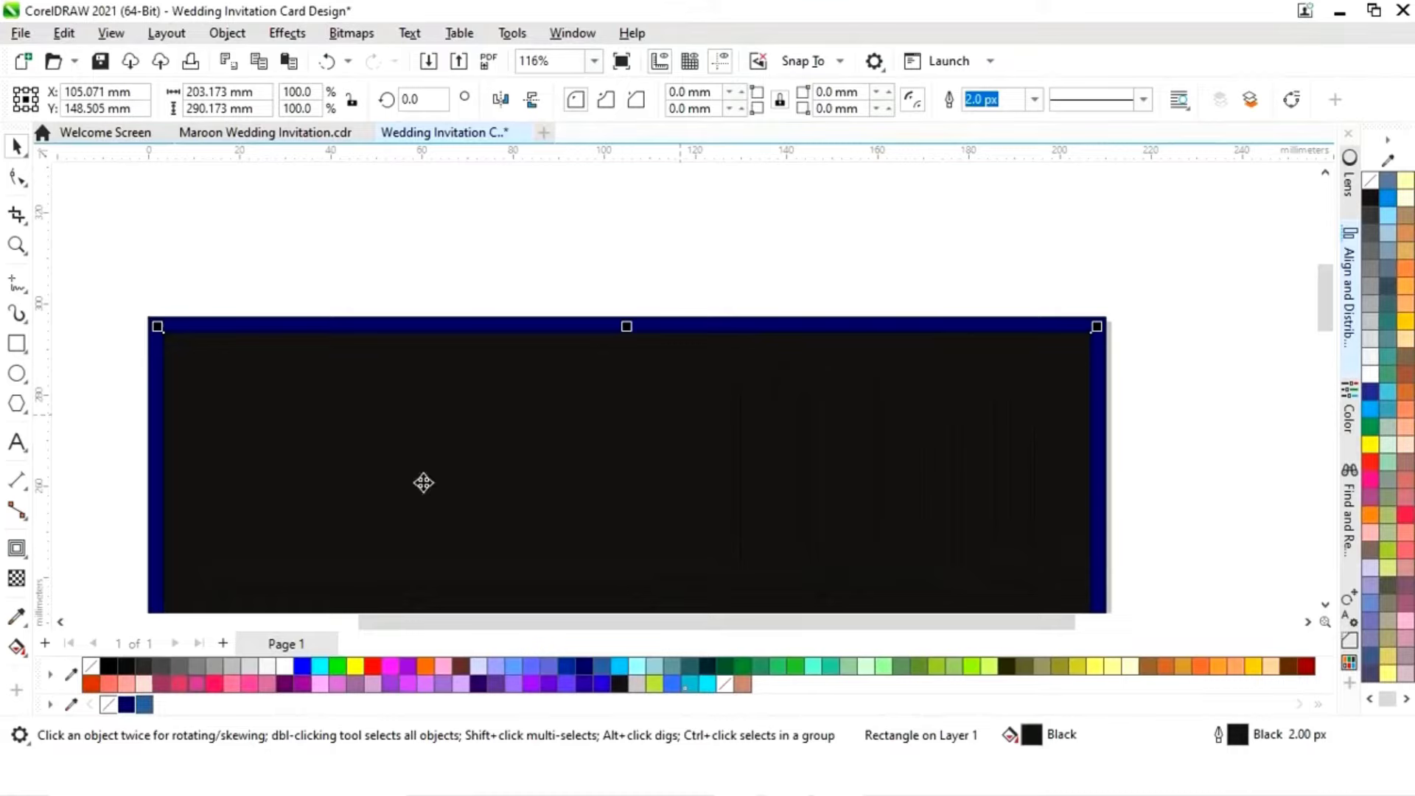
left_click(28, 562)
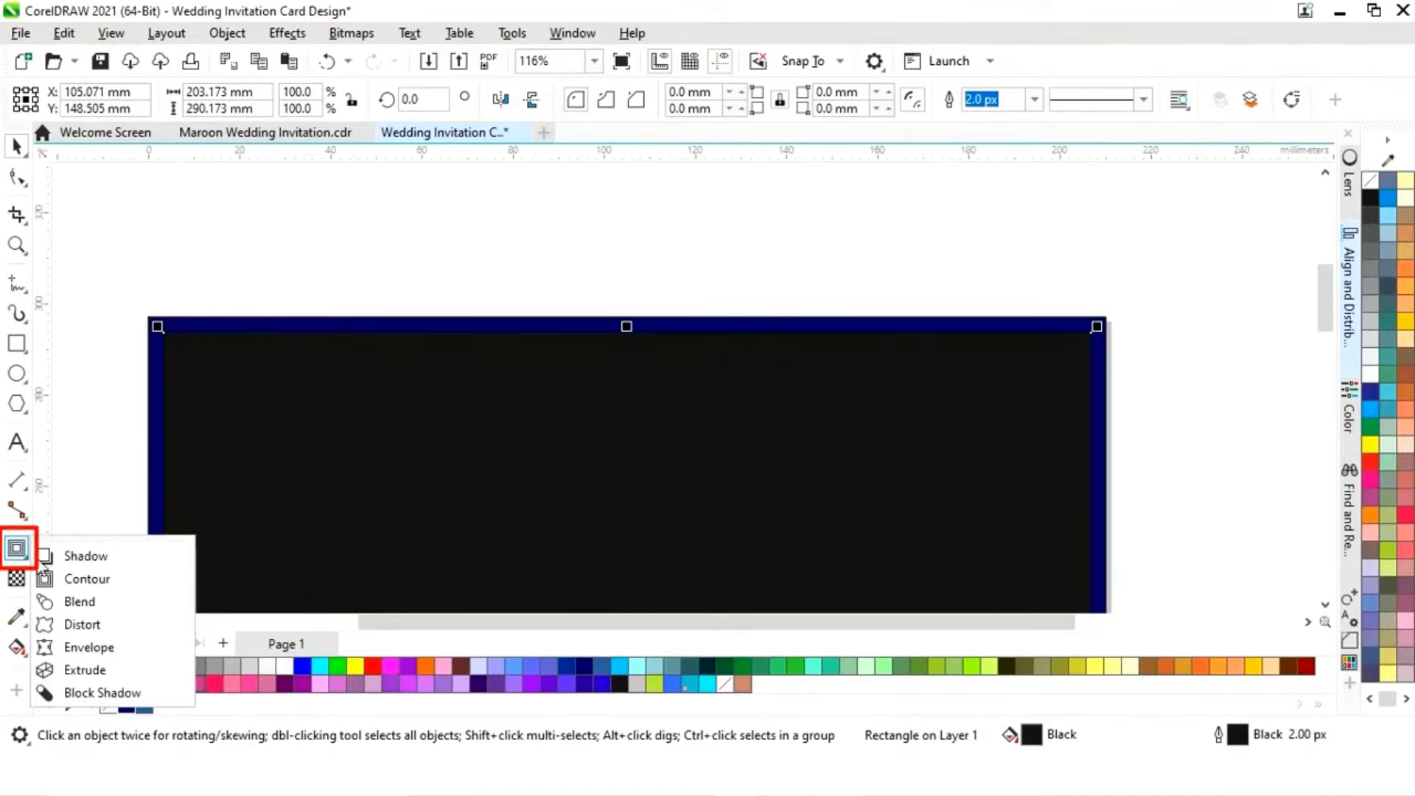
left_click(82, 580)
left_click_drag(628, 334, 630, 351)
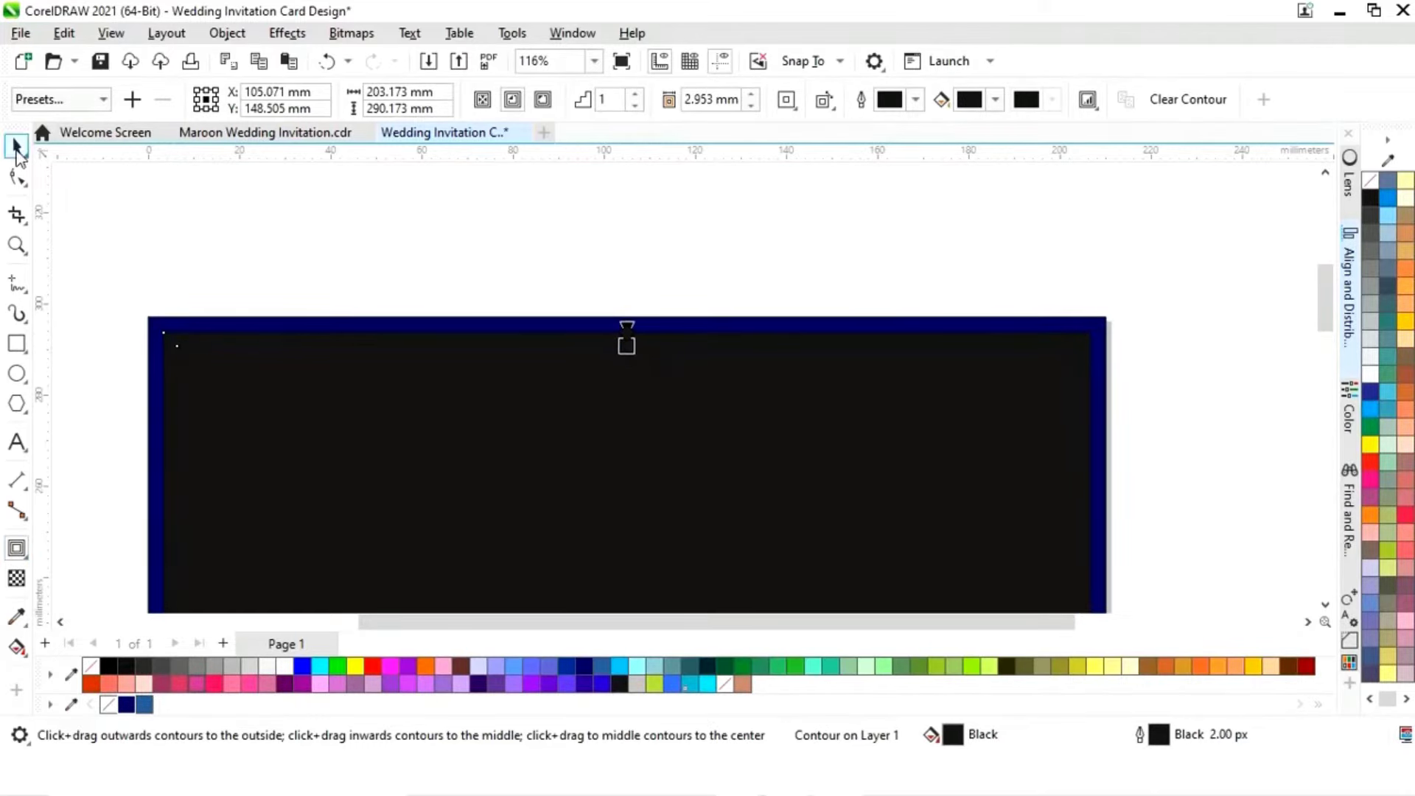
left_click(16, 151)
right_click(718, 462)
left_click(782, 474)
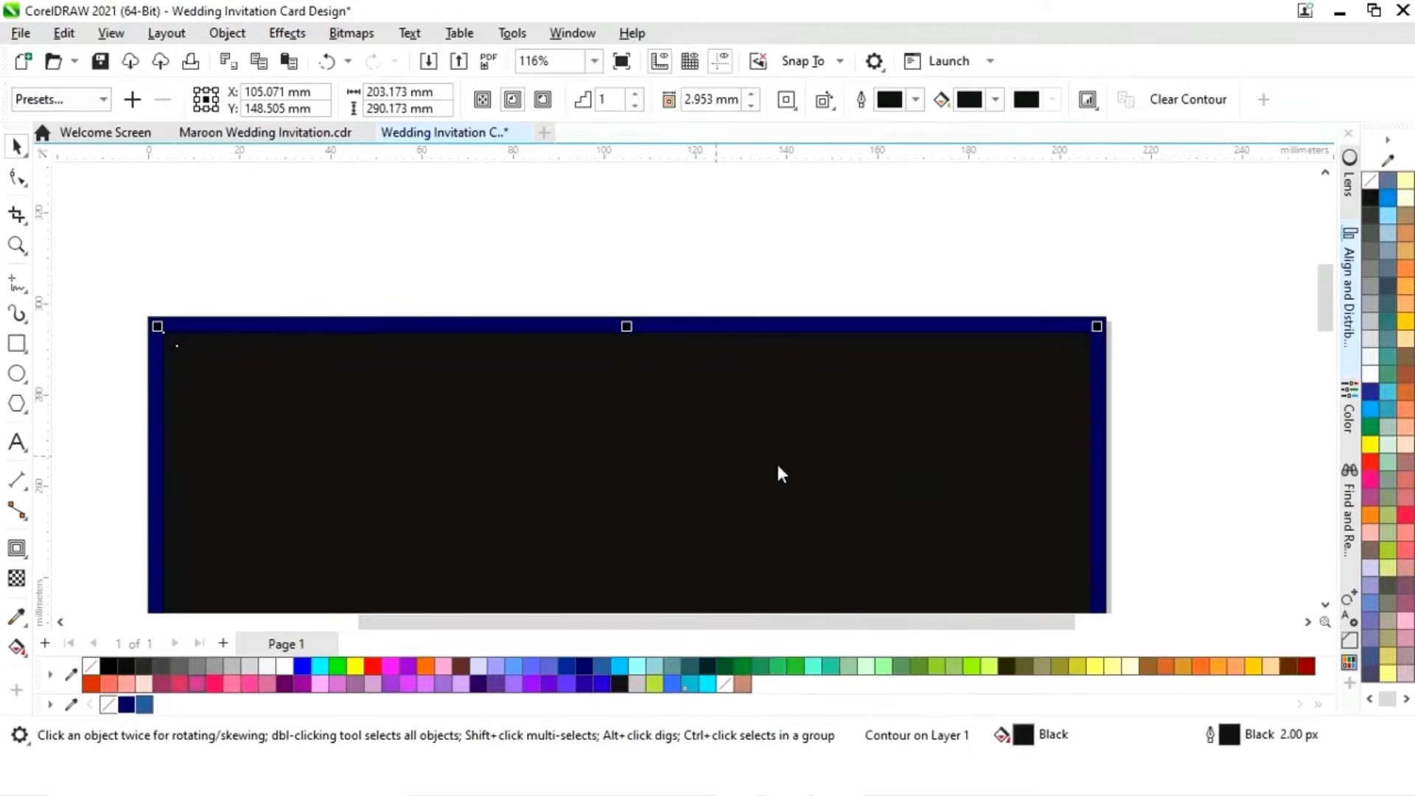
Step: Fill the innermost 197.267 × 284.267 mm rectangle white
left_click(743, 268)
left_click(706, 488)
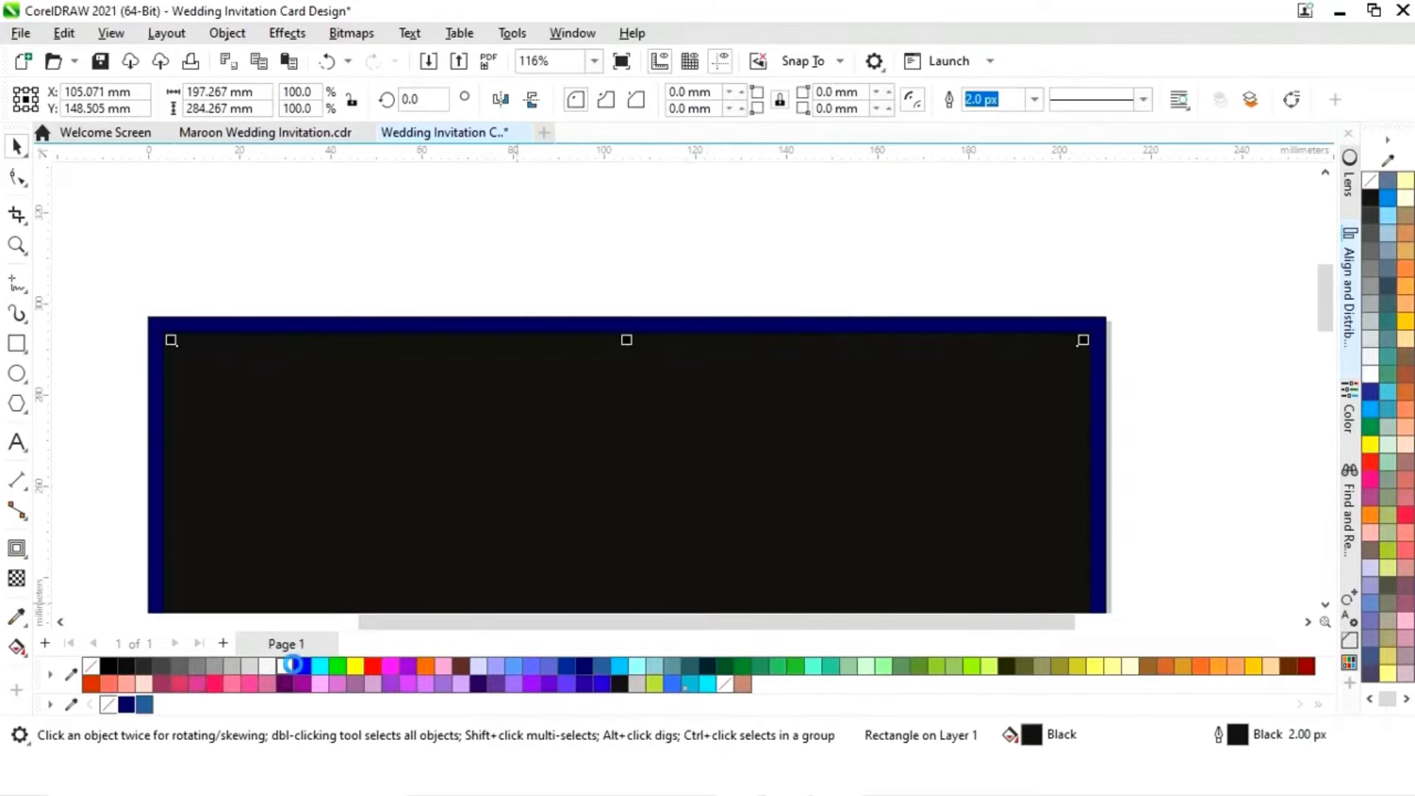
left_click(289, 665)
left_click(663, 267)
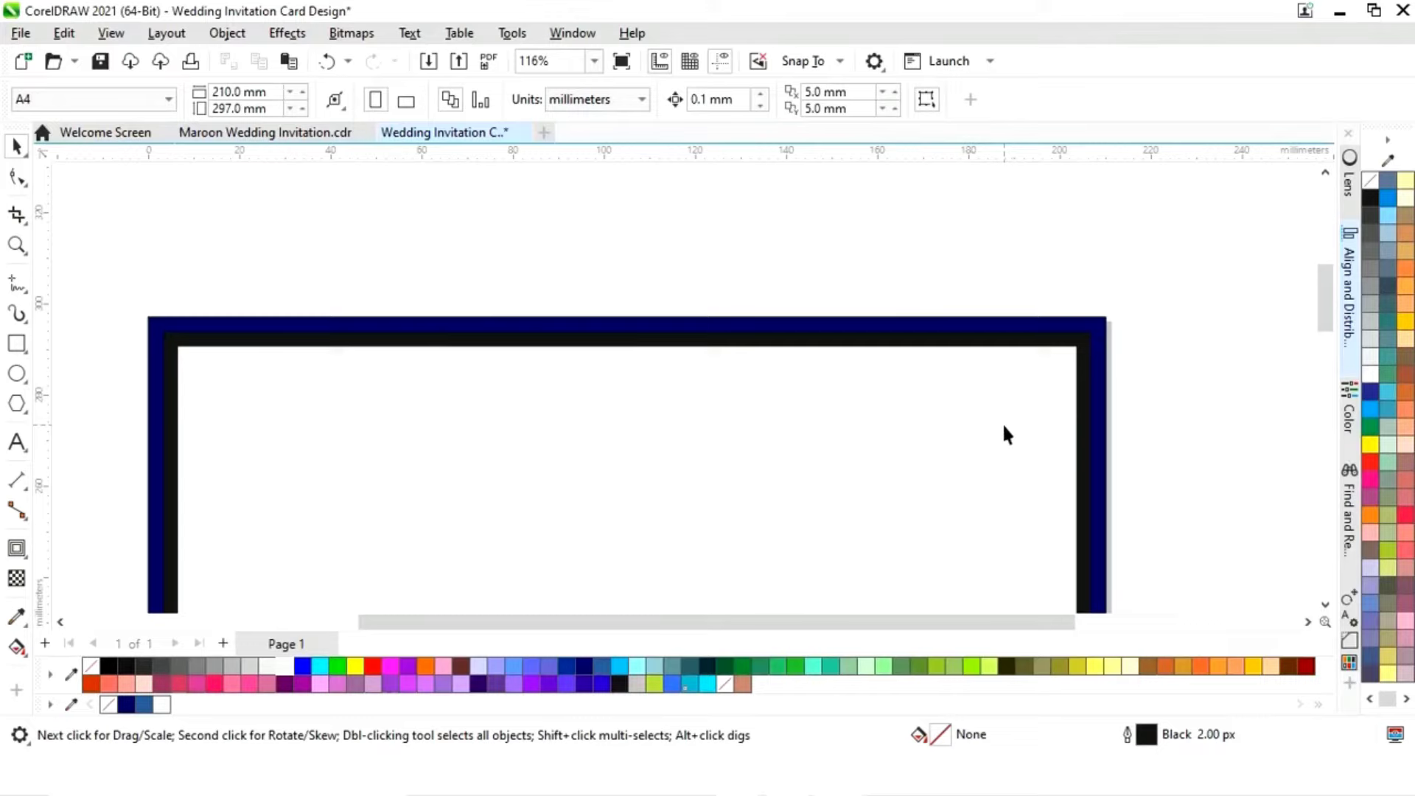
Step: Subtract the inner rectangle from the black one with Back minus front and fill the frame white
left_click(1099, 442)
left_click(1090, 426, "shift")
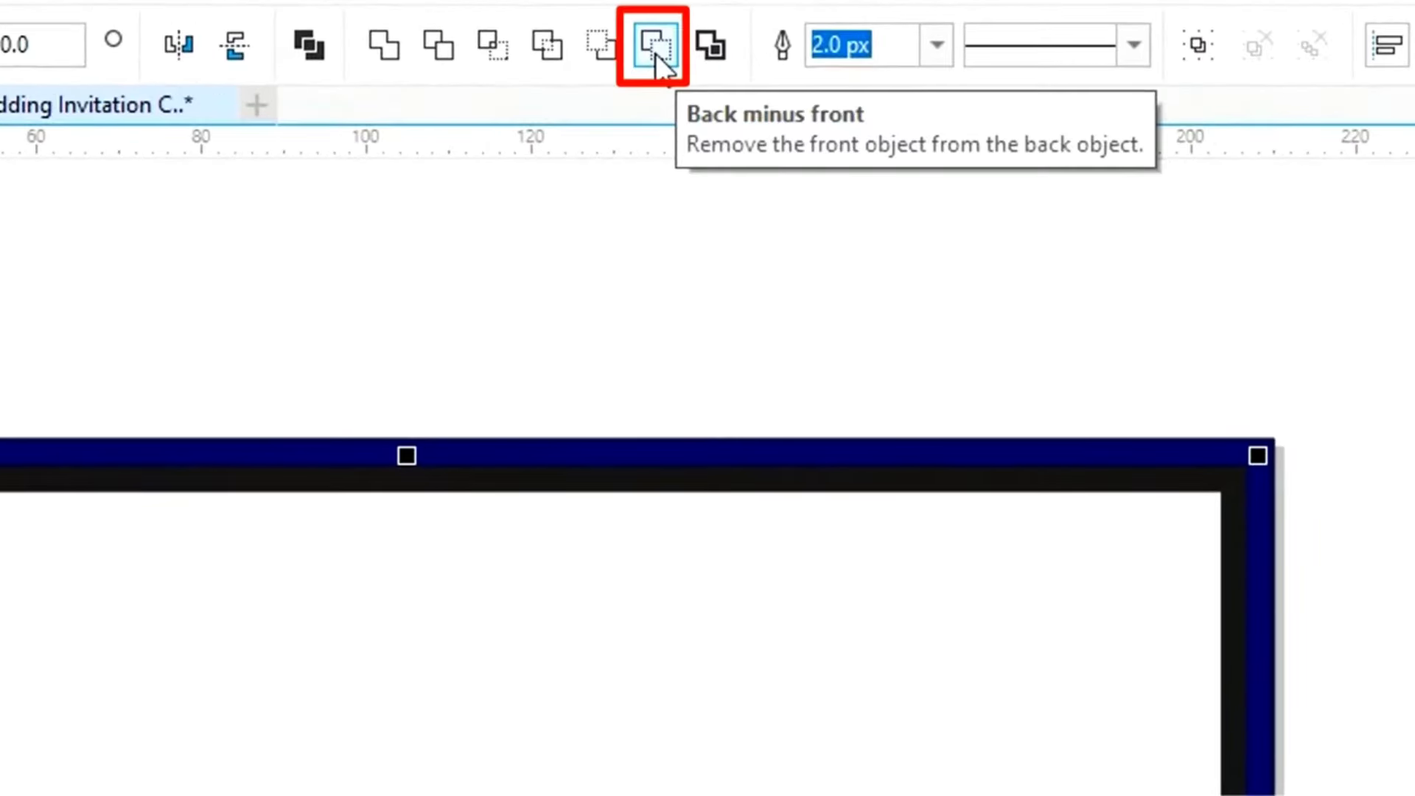
left_click(656, 53)
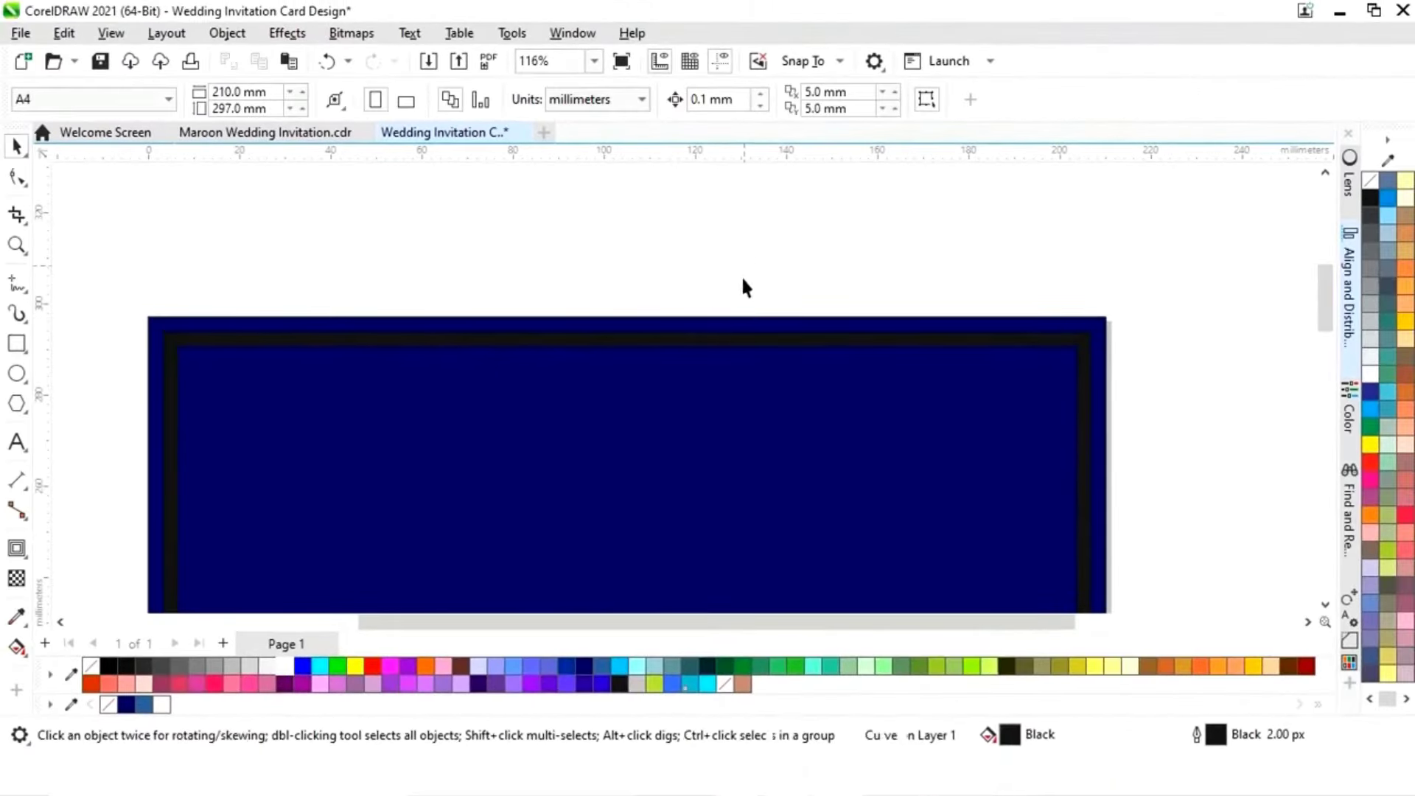
left_click(727, 349)
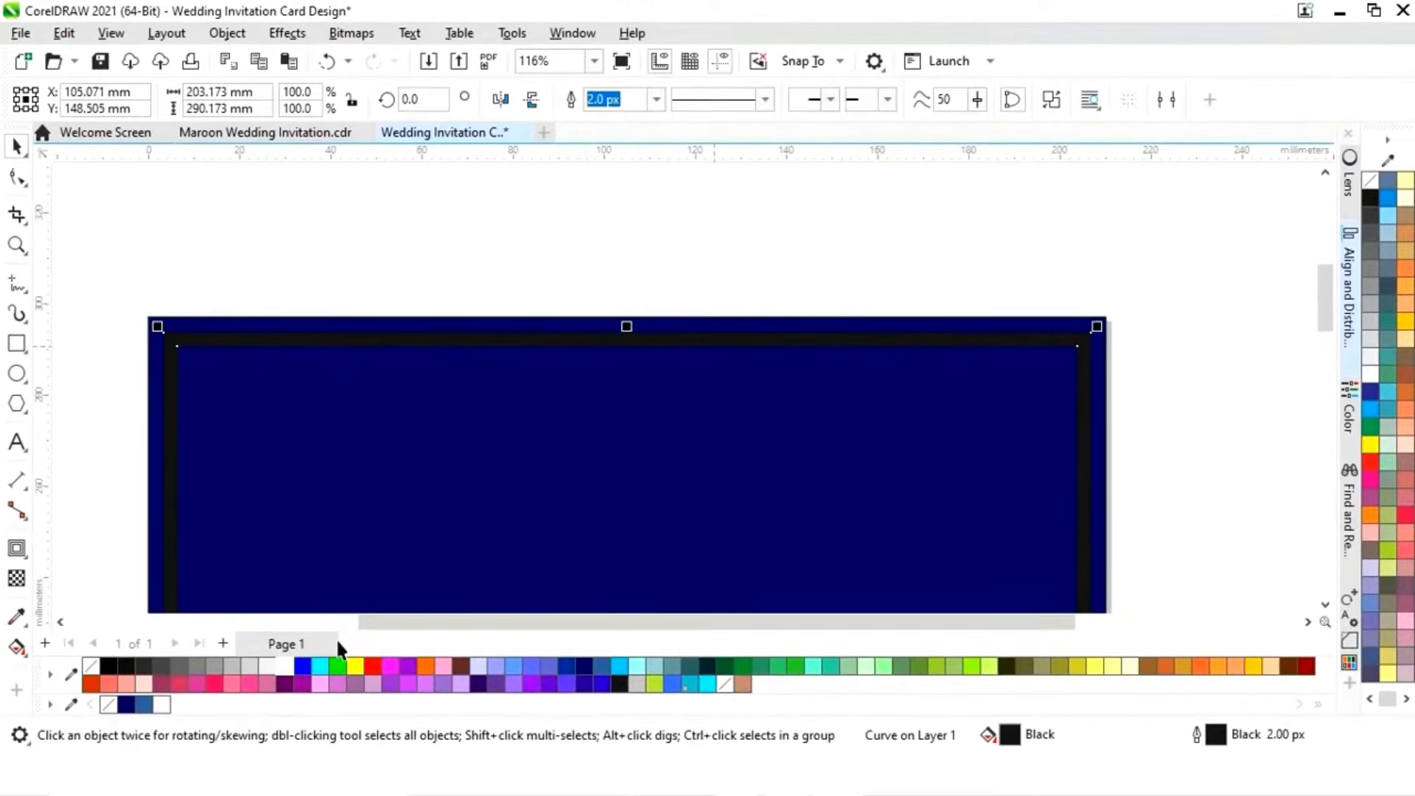
left_click(285, 667)
left_click(472, 268)
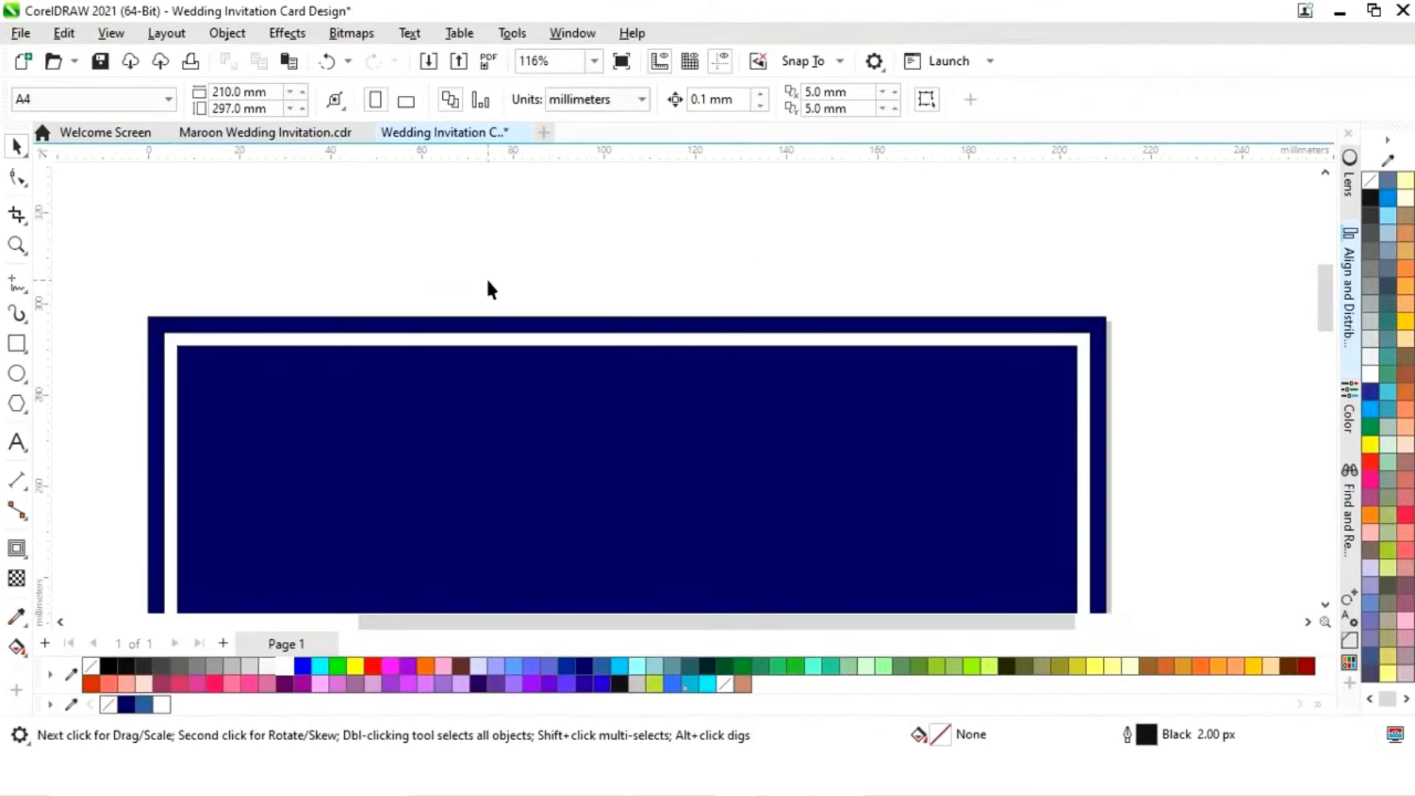
key("shift+F4")
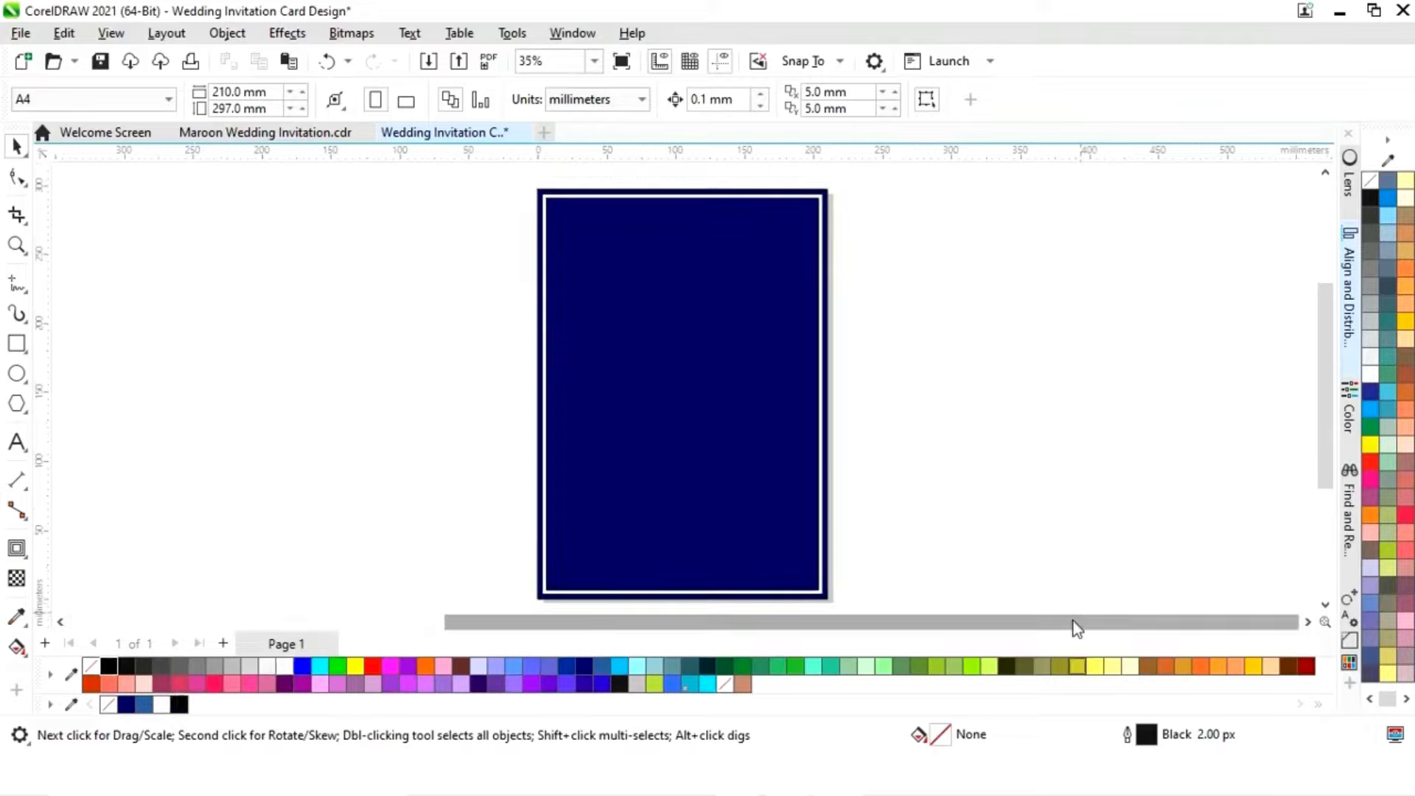
Step: Move the fifteen invitation objects—wedding text, Ganesha motif, ornament, gold mandala—just left of the navy card
left_click_drag(1076, 626, 713, 632)
left_click_drag(148, 216, 742, 574)
left_click_drag(561, 435, 1185, 422)
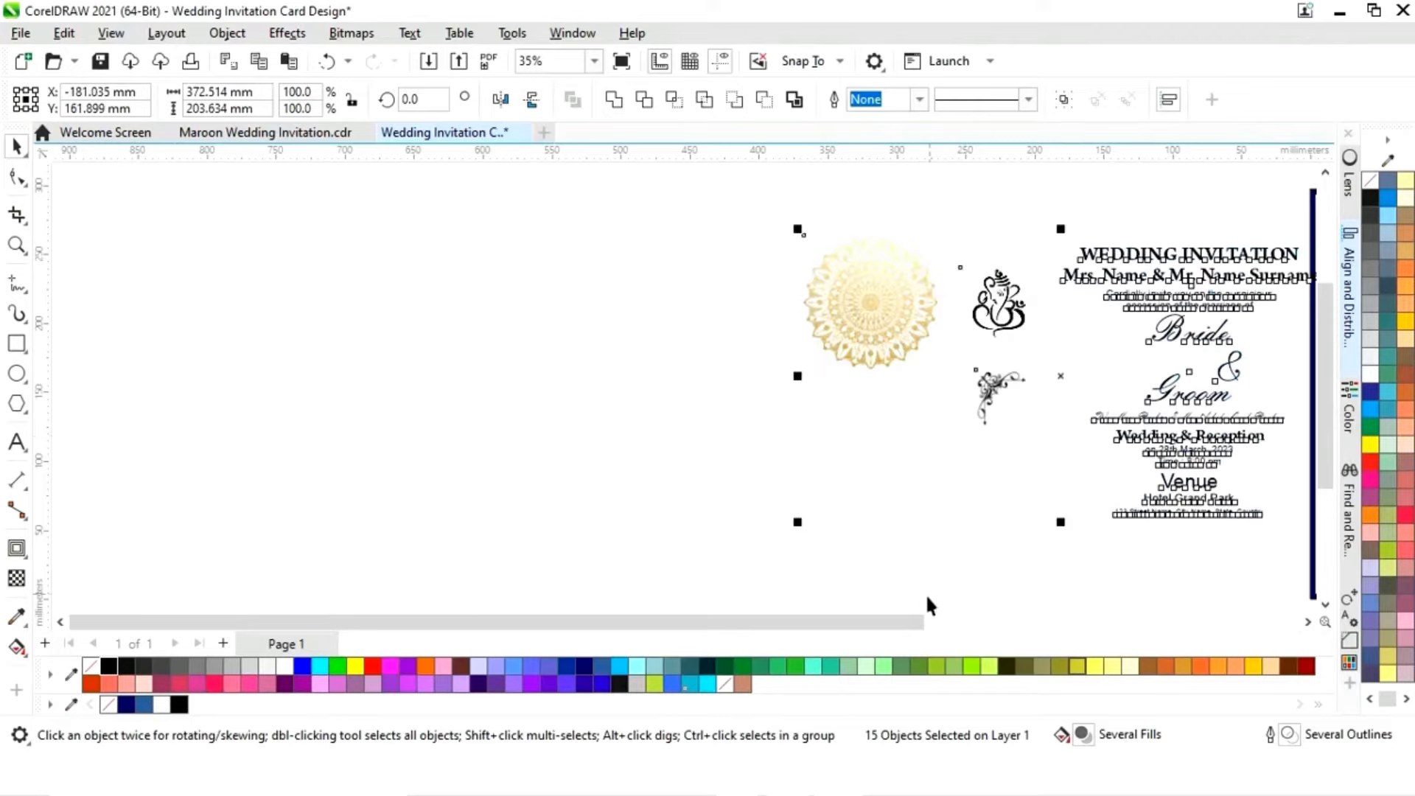
left_click(1307, 622)
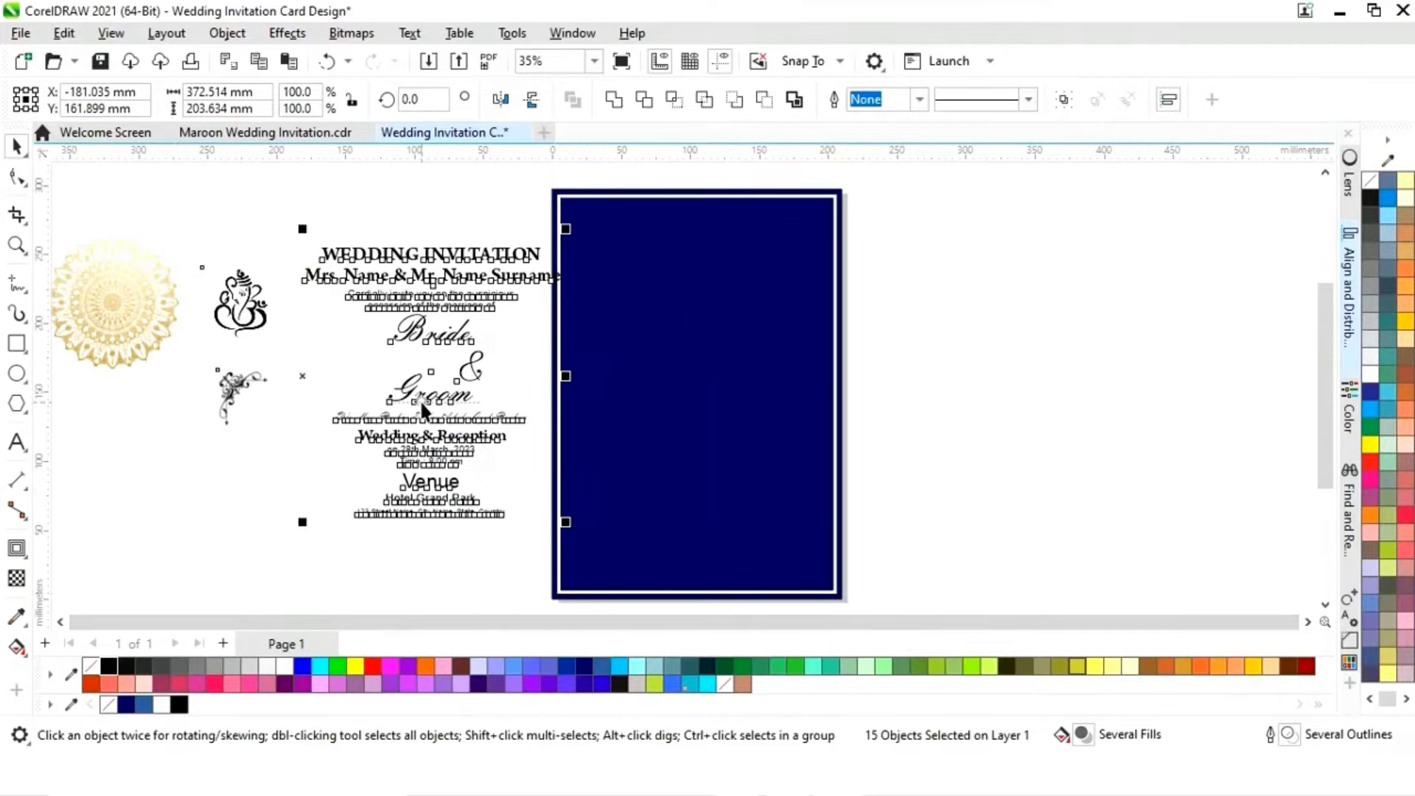
left_click_drag(429, 414, 355, 415)
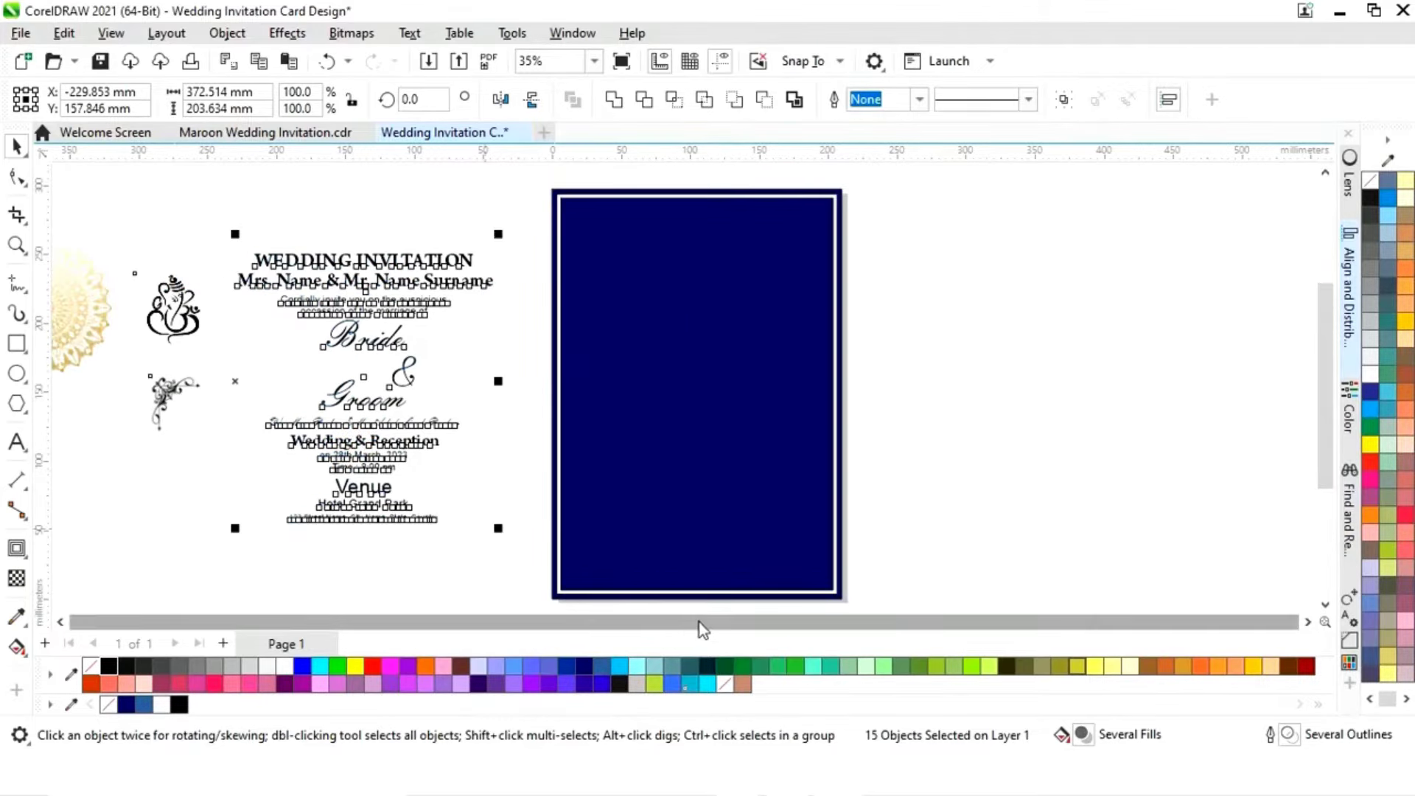
left_click(73, 630)
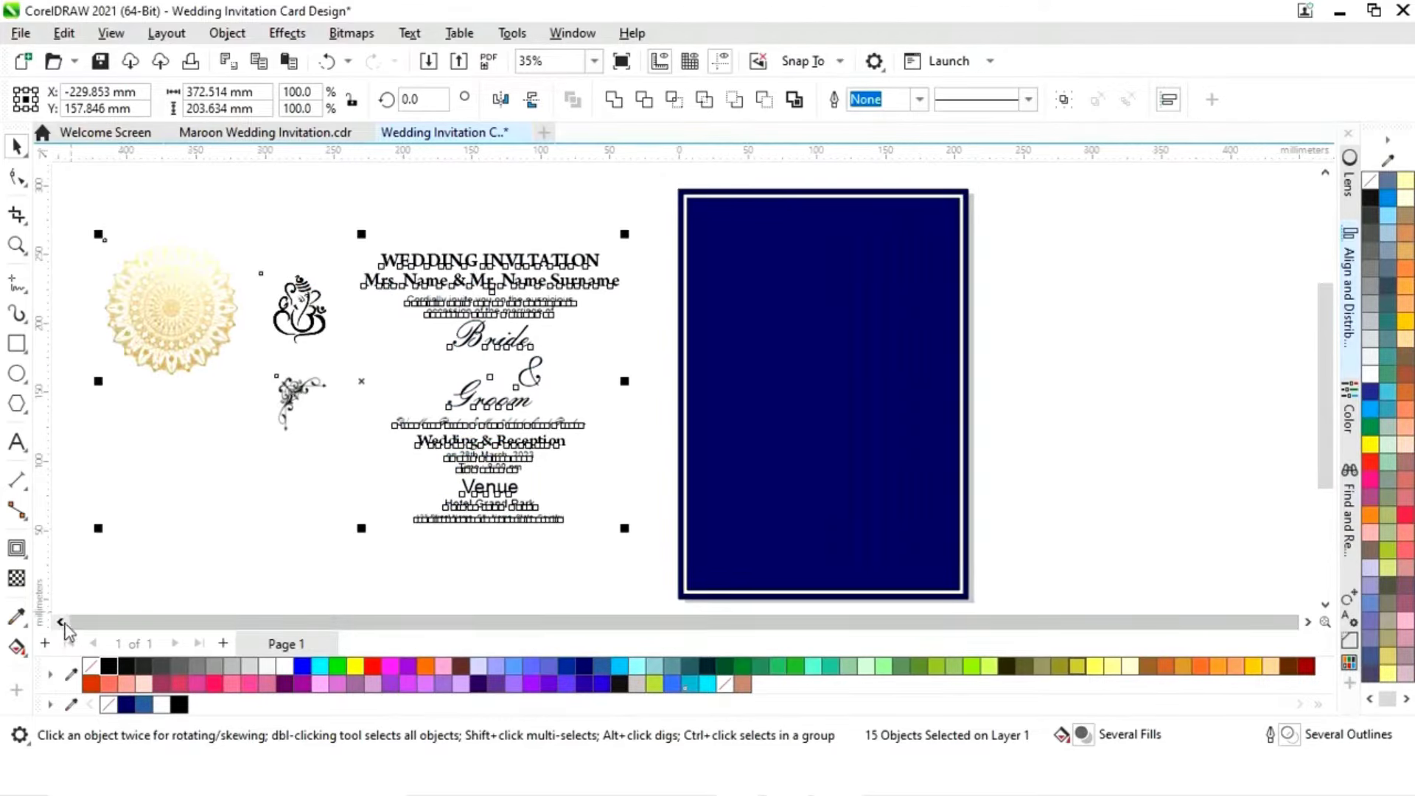
left_click(625, 577)
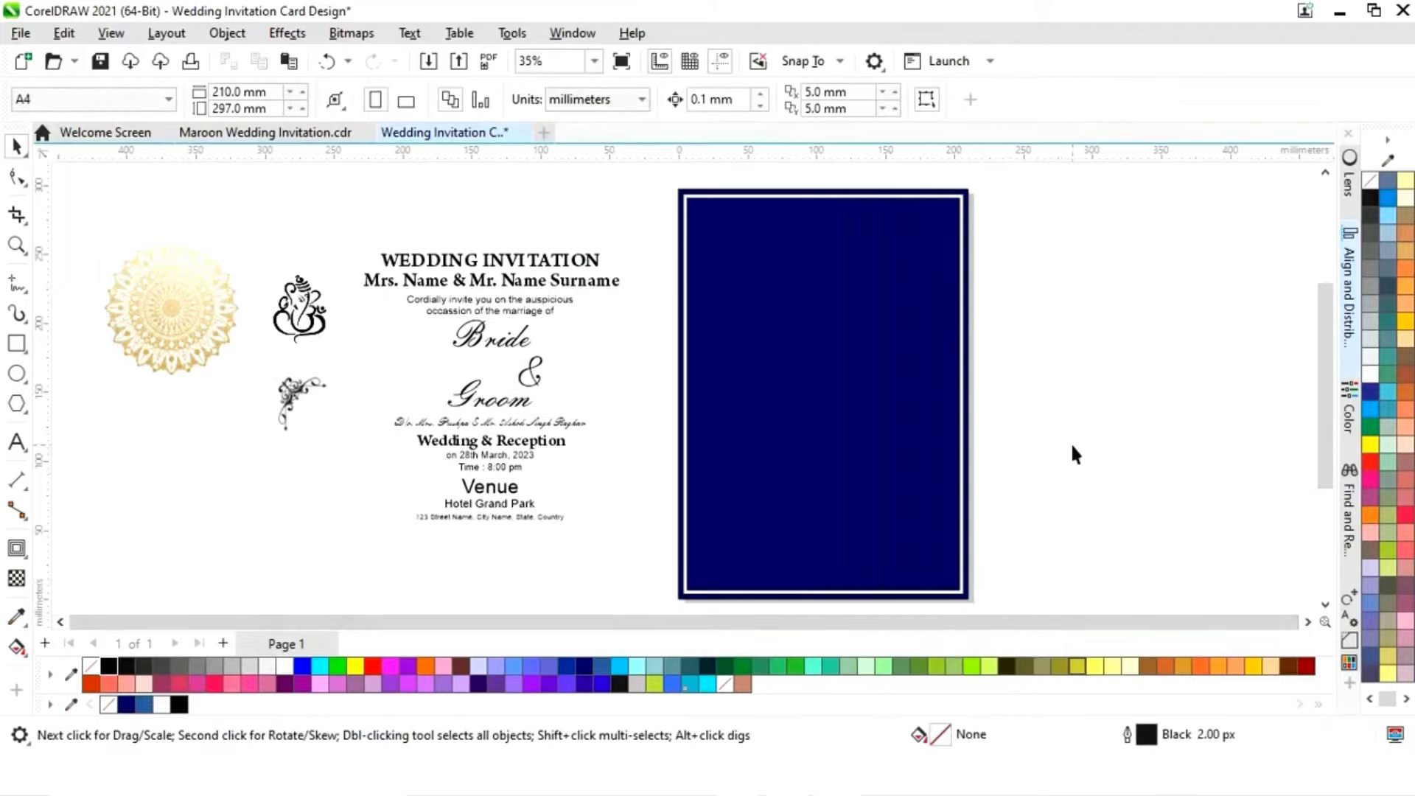
Step: Scale the gold mandala to about 153.5 × 153.8 mm and place it right of the card
left_click(190, 339)
mouse_move(210, 333)
left_mouse_down()
mouse_move(177, 376)
mouse_move(193, 472)
left_mouse_up()
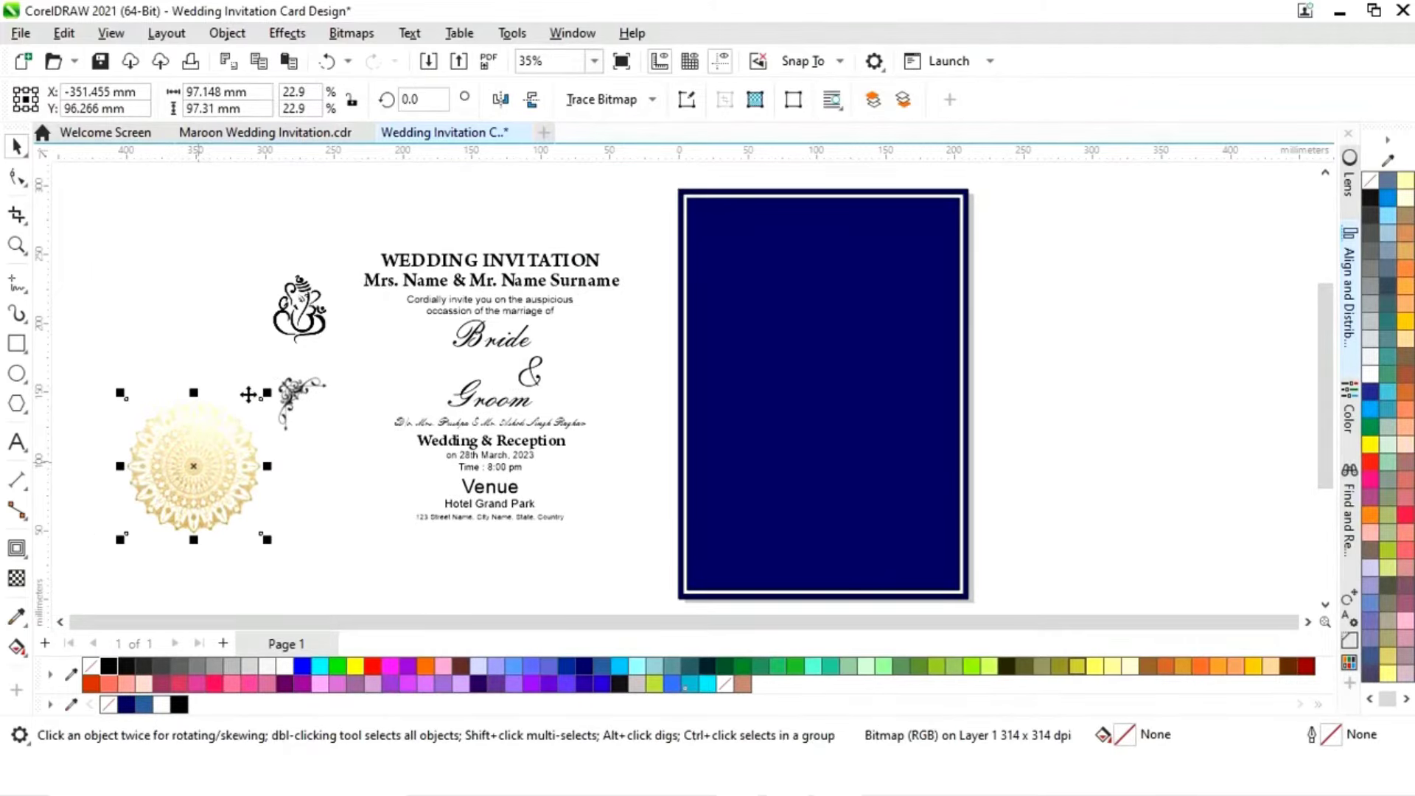
left_click_drag(267, 396, 355, 312)
left_click_drag(221, 432, 1153, 364)
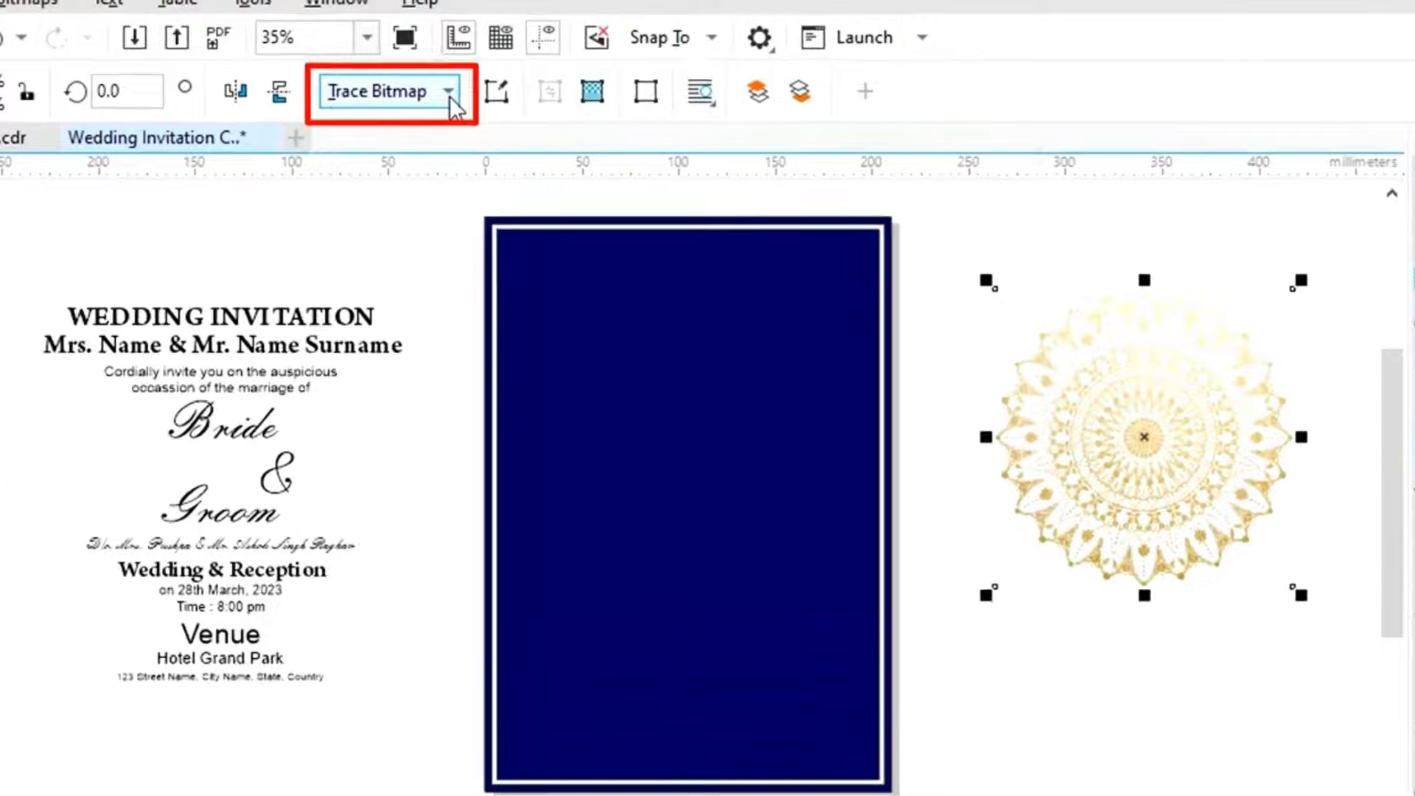
left_click(652, 98)
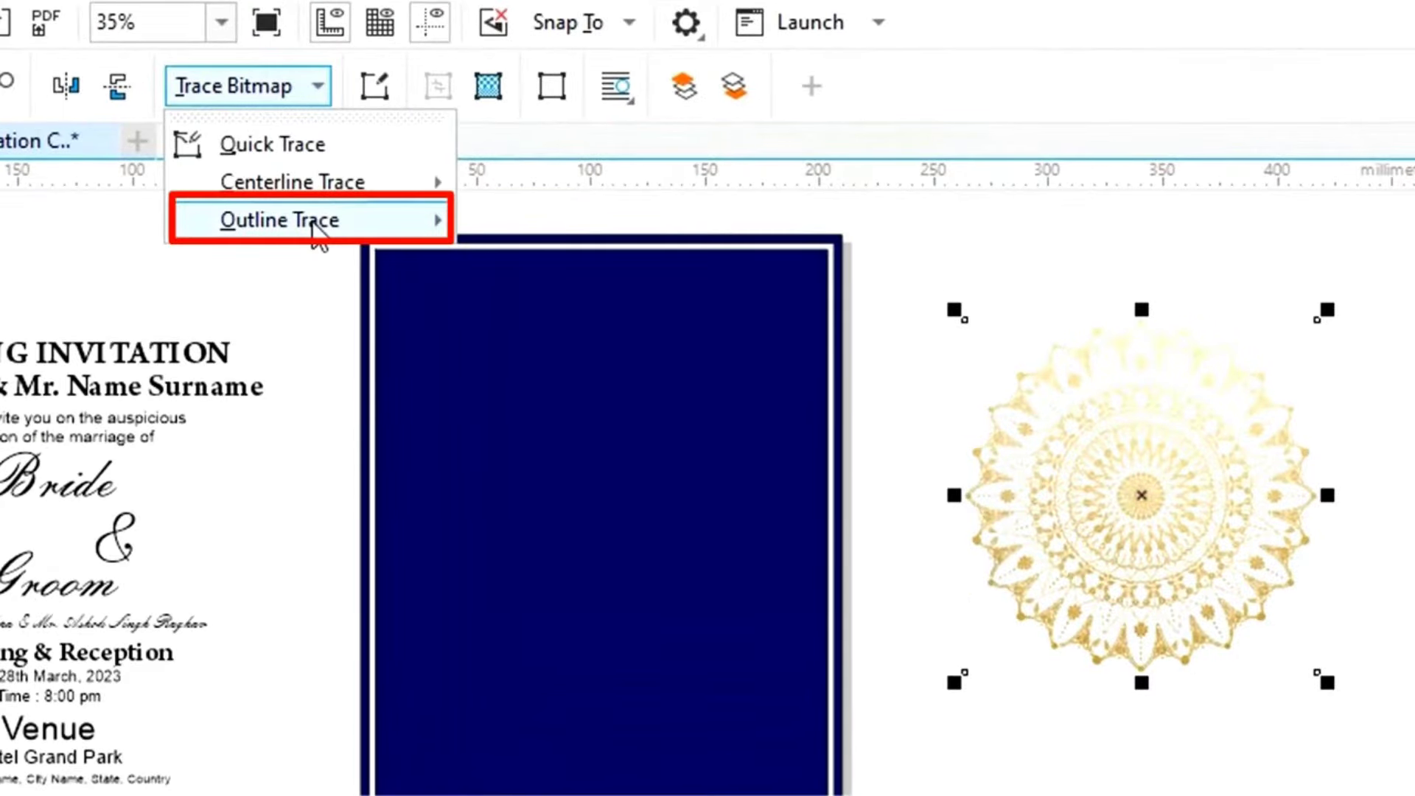
Step: Trace the gold mandala with PowerTRACE Logo outline trace, keeping Detail 70 and Smoothing 25
mouse_move(317, 238)
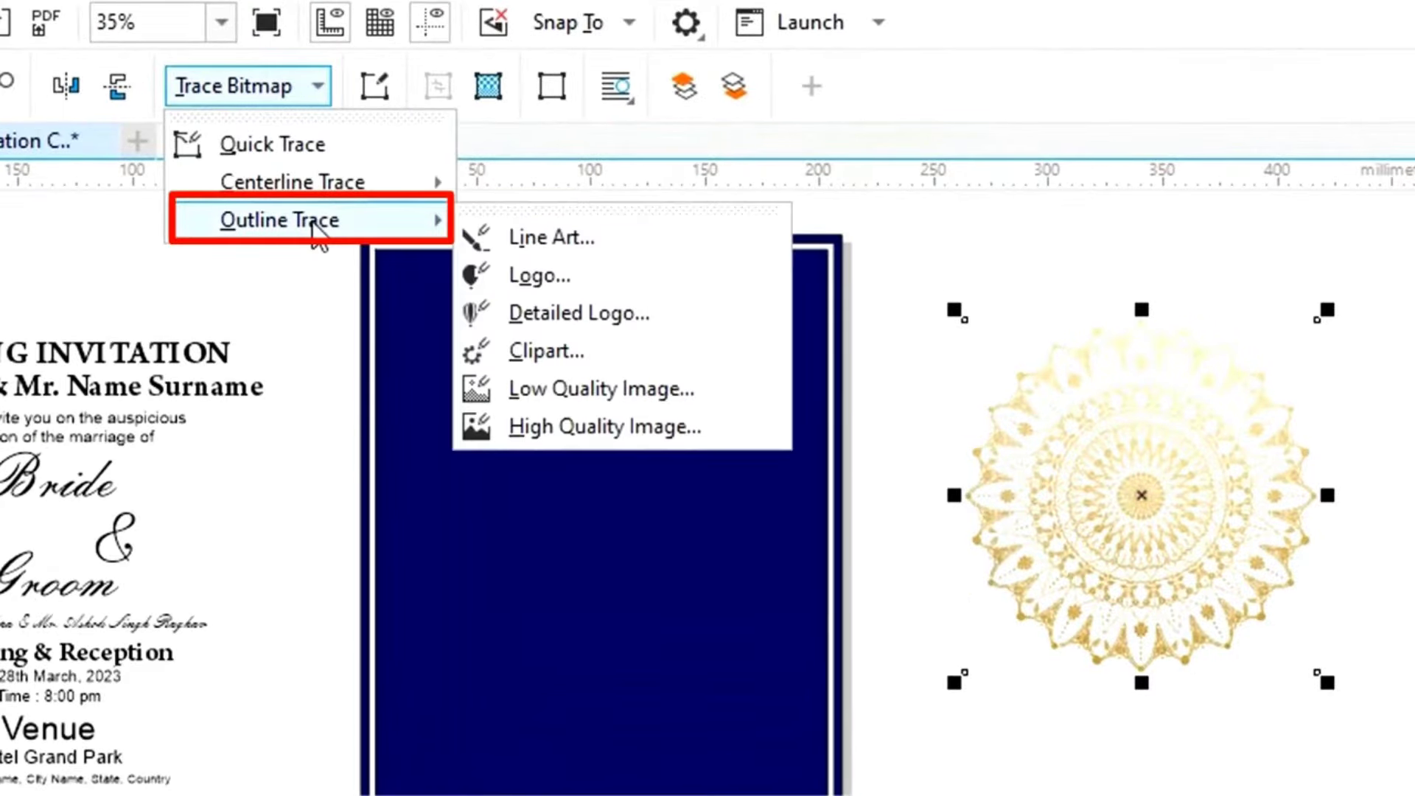
left_click(584, 278)
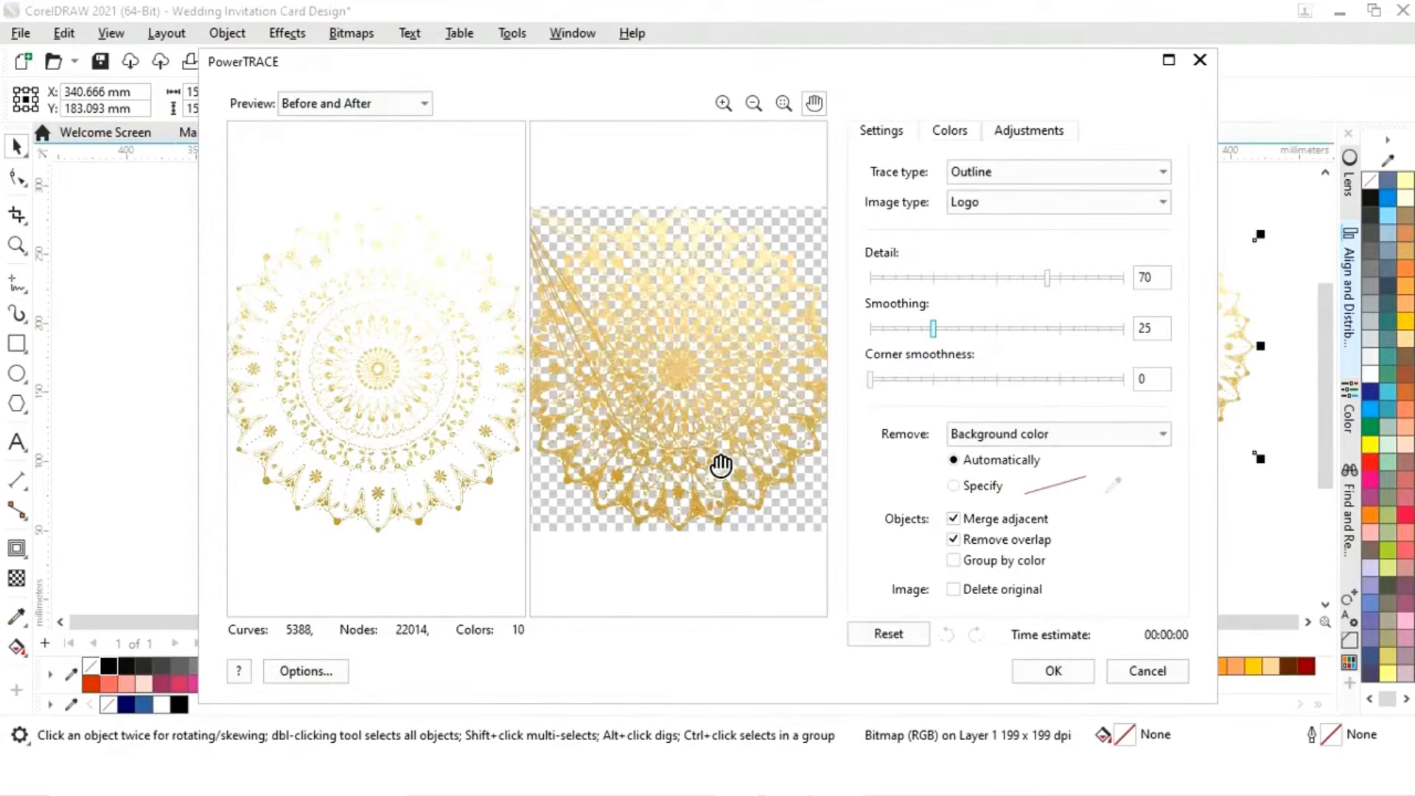
left_click(1054, 671)
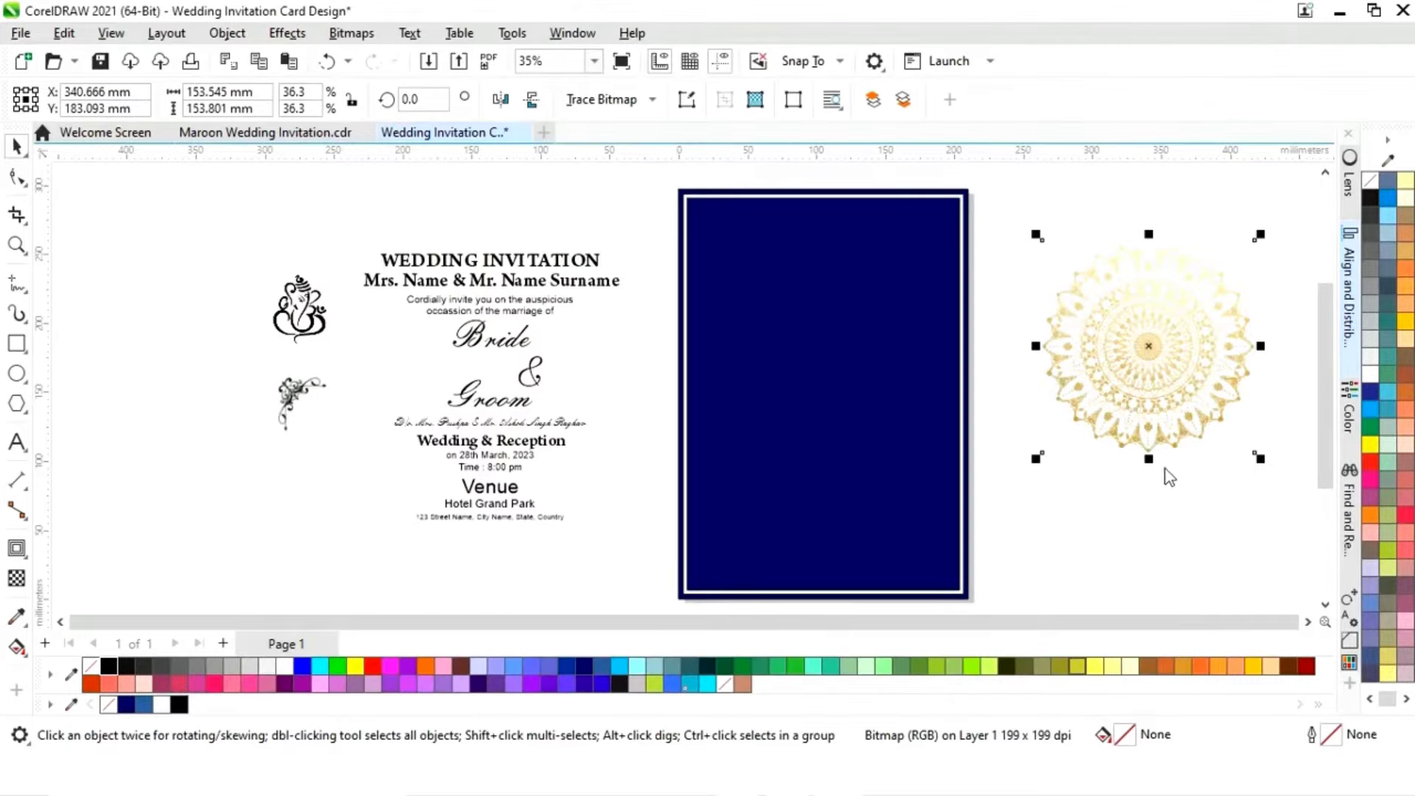
Step: Move the traced mandala onto the navy card and colour it white
left_click(1150, 346)
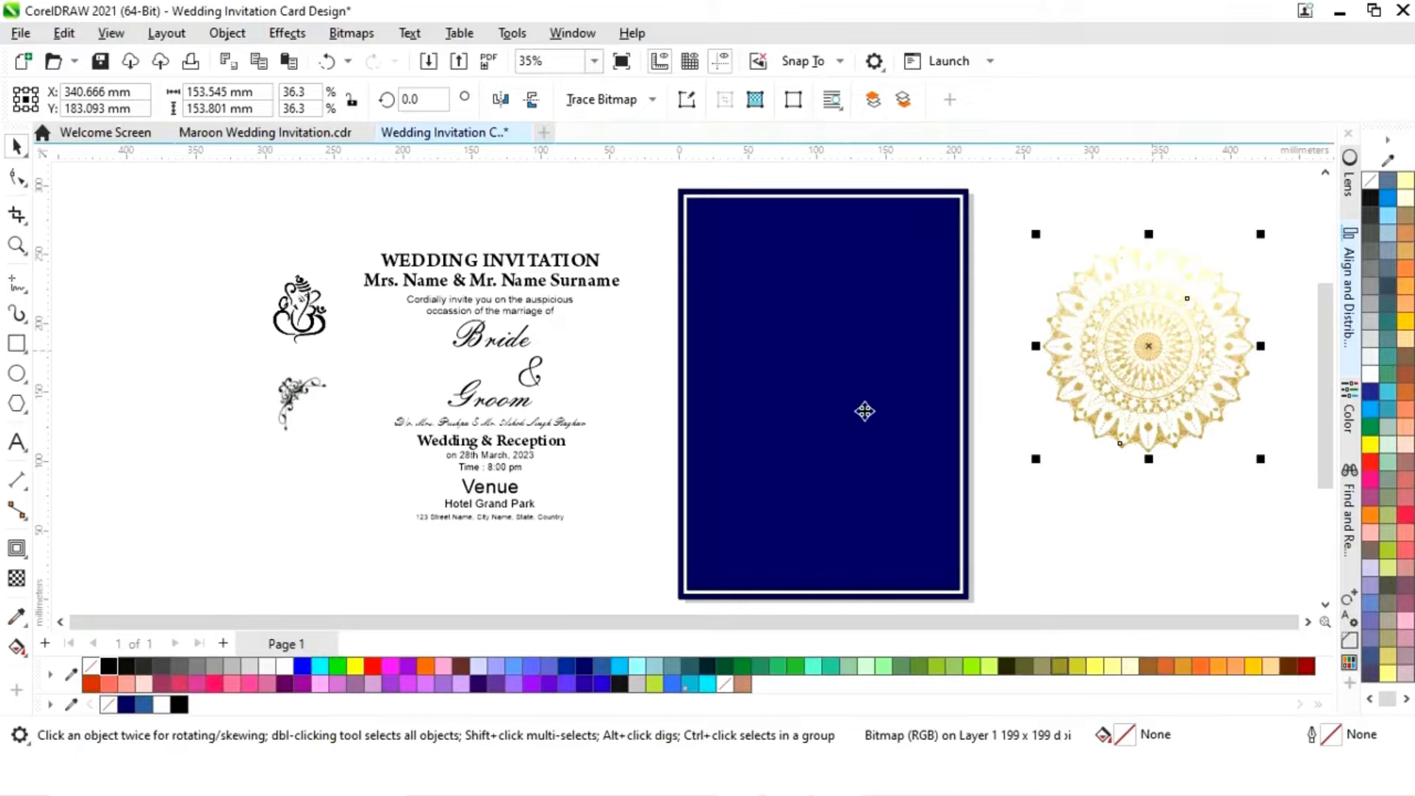
left_click_drag(864, 411, 820, 397)
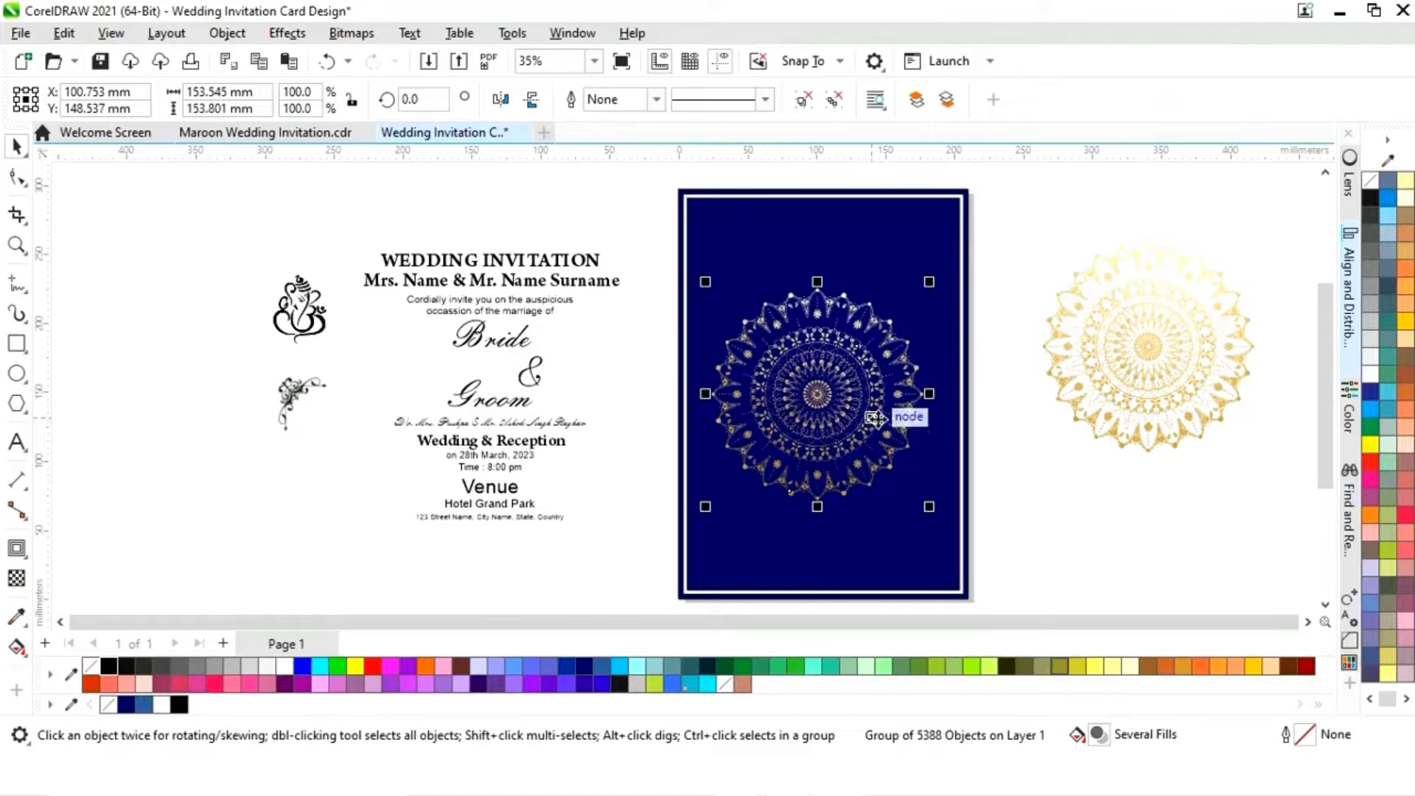
left_click(288, 666)
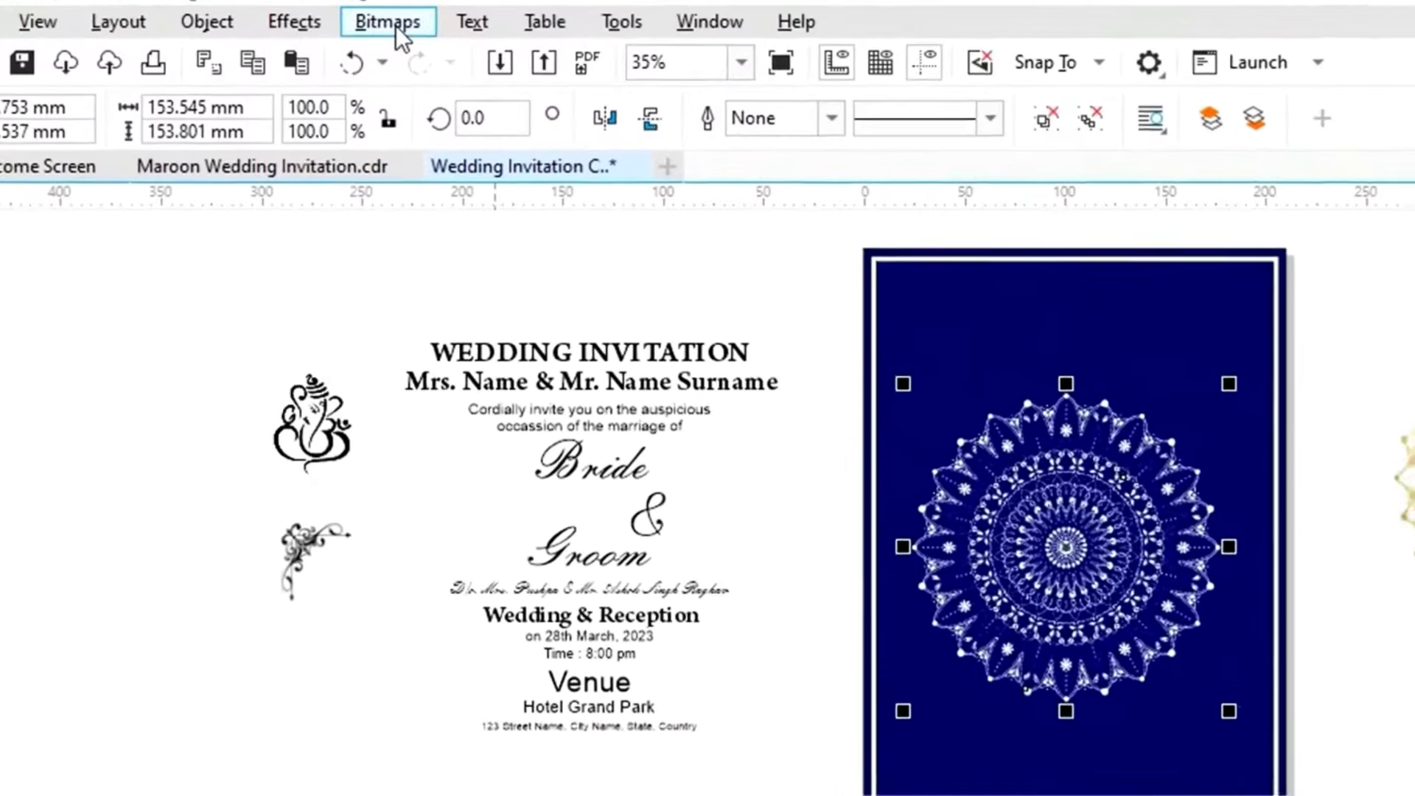
Step: Convert the white mandala to a 300 dpi transparent bitmap and delete the gold original
left_click(352, 33)
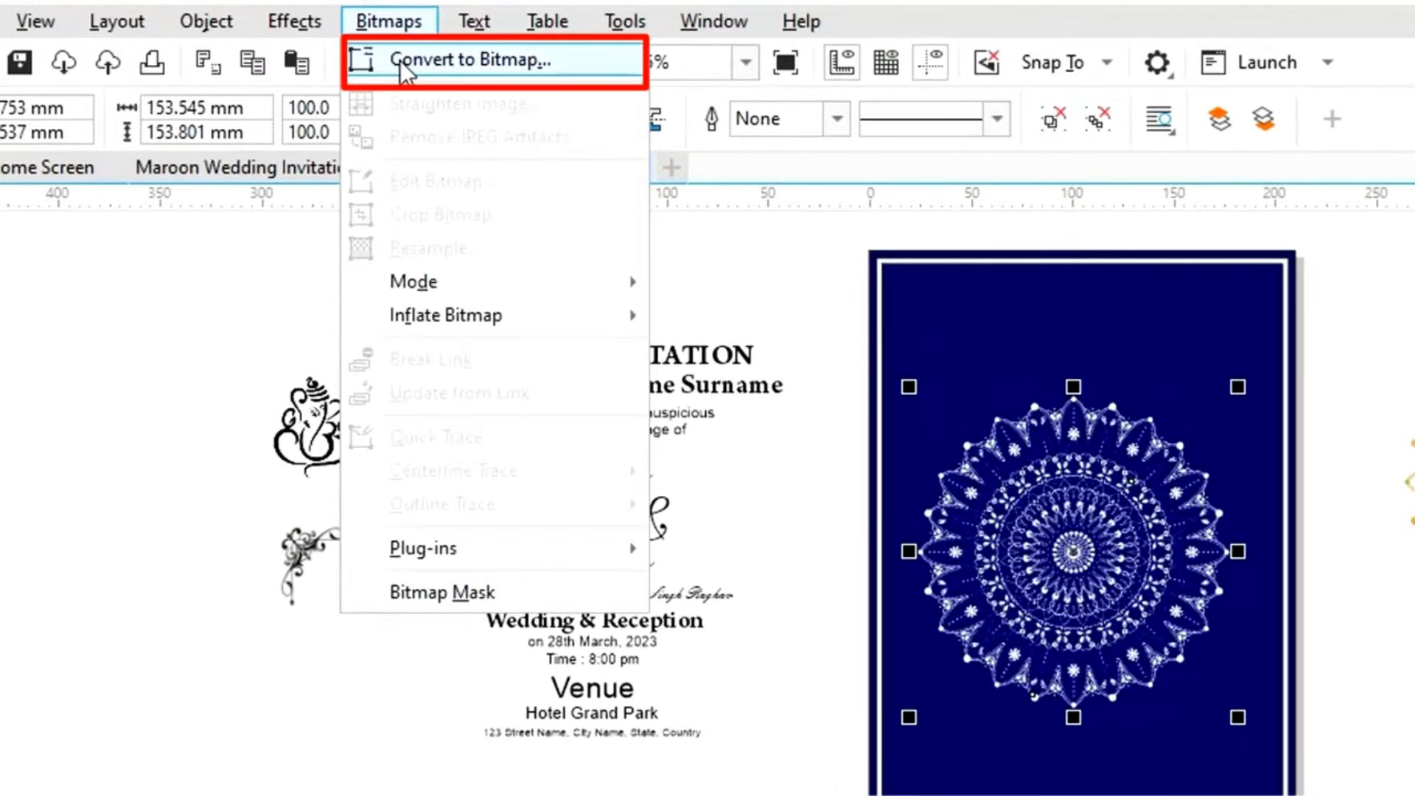
left_click(400, 60)
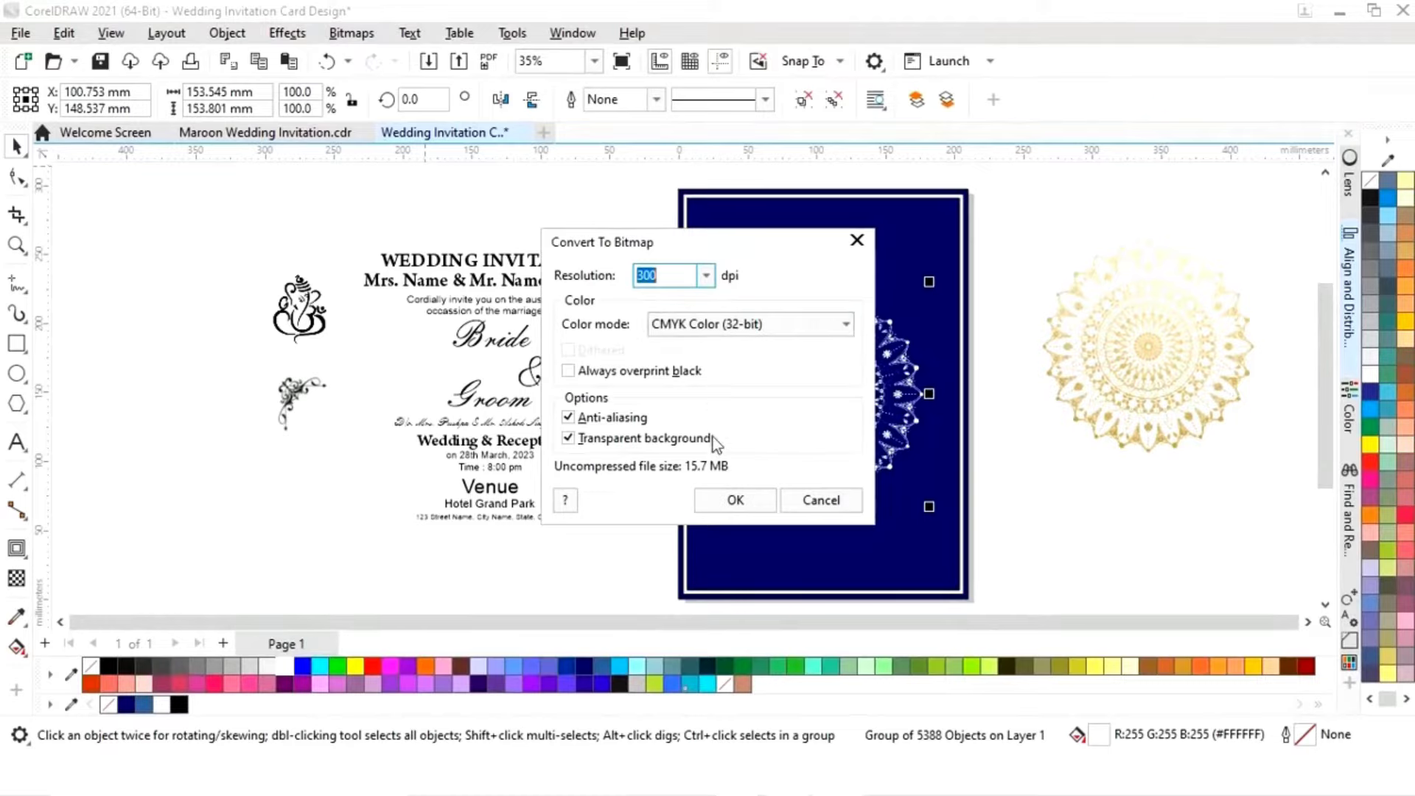
left_click(736, 501)
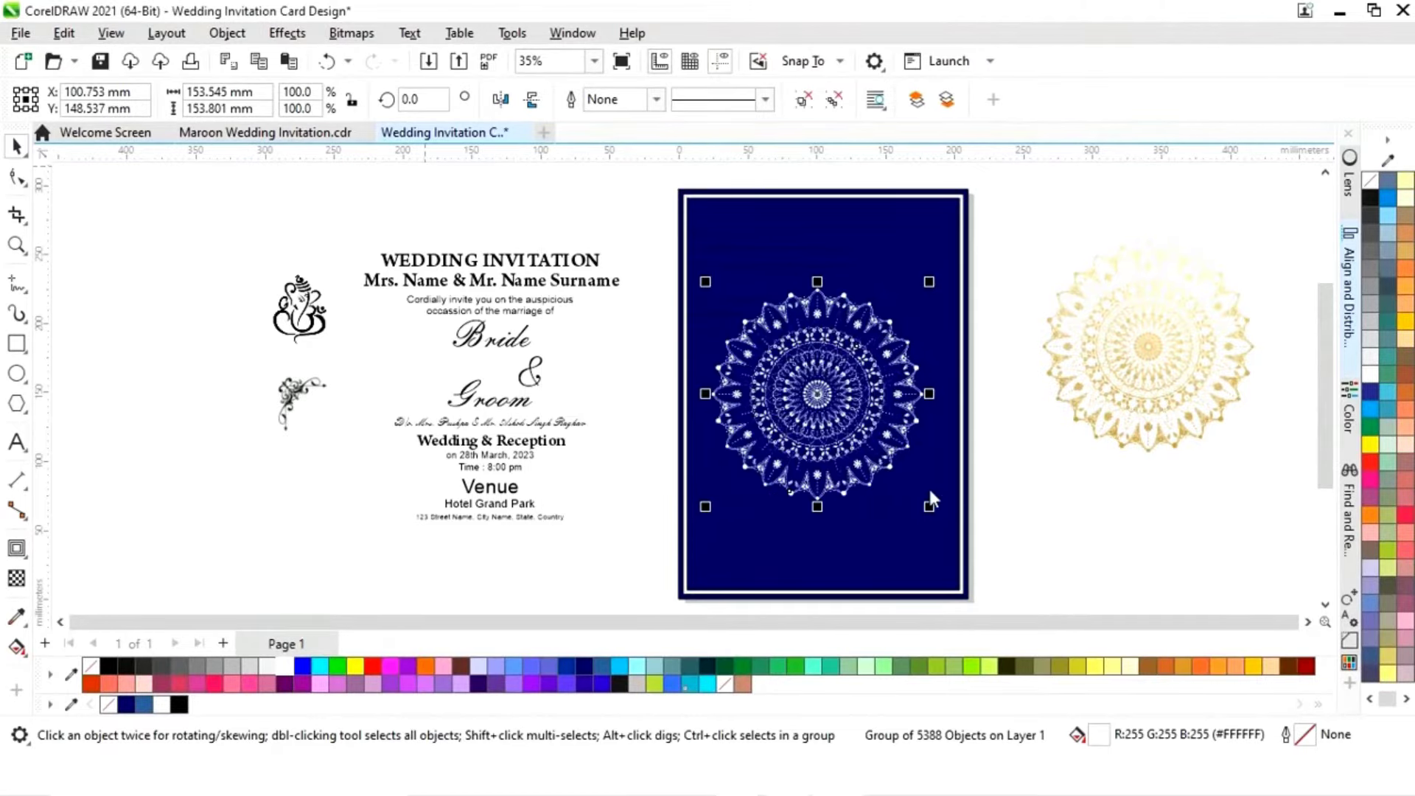
left_click(1175, 418)
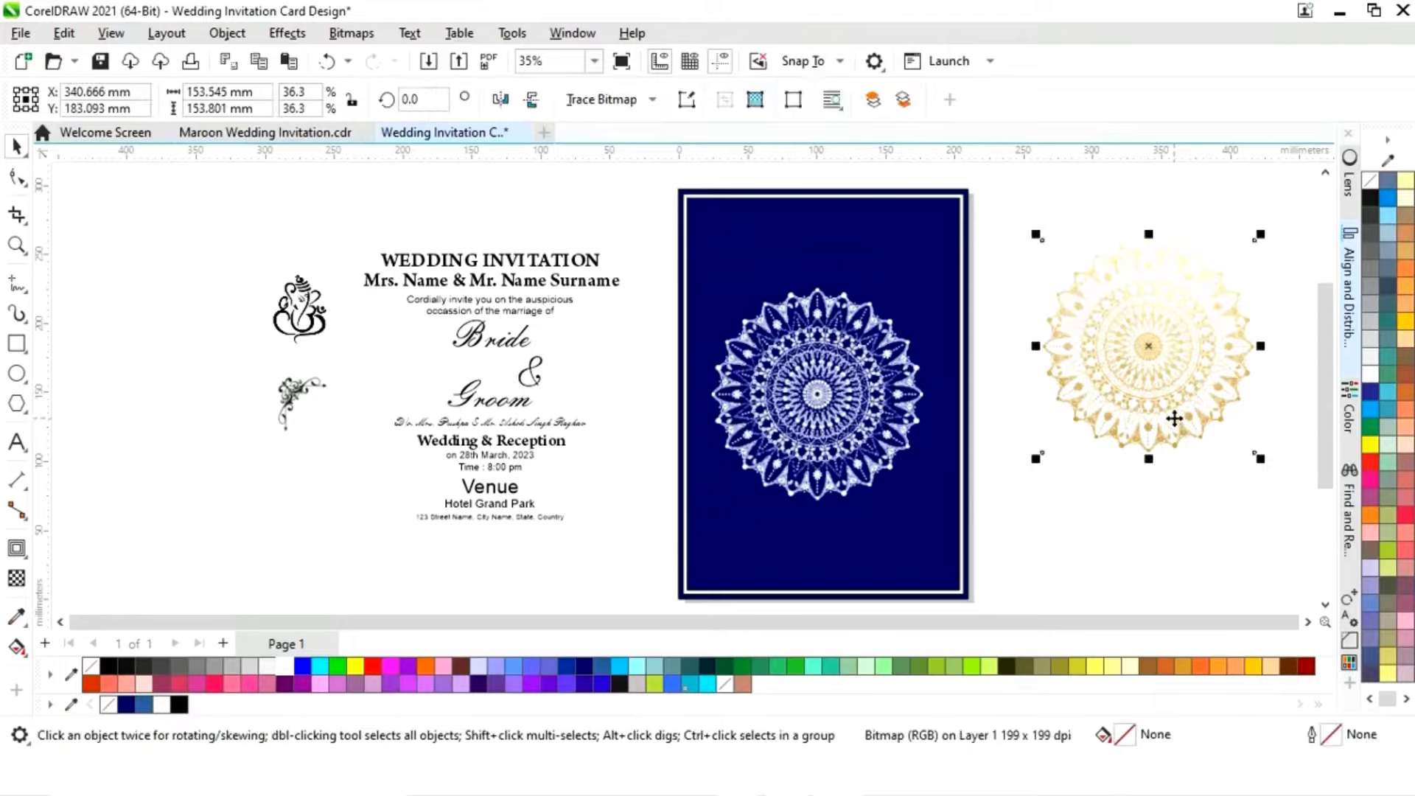
key("Delete")
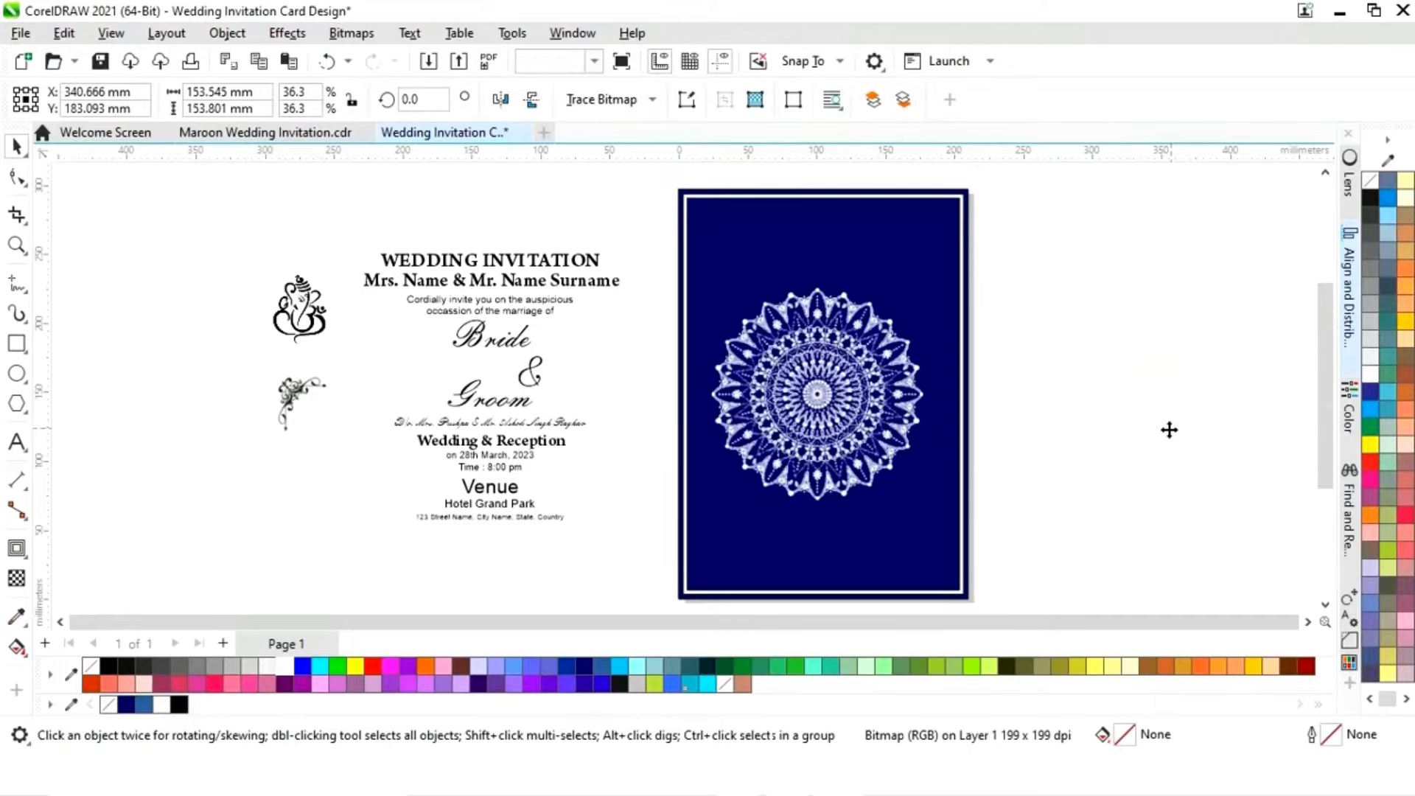
Step: Give the white mandala a uniform transparency of about 66
left_click(816, 437)
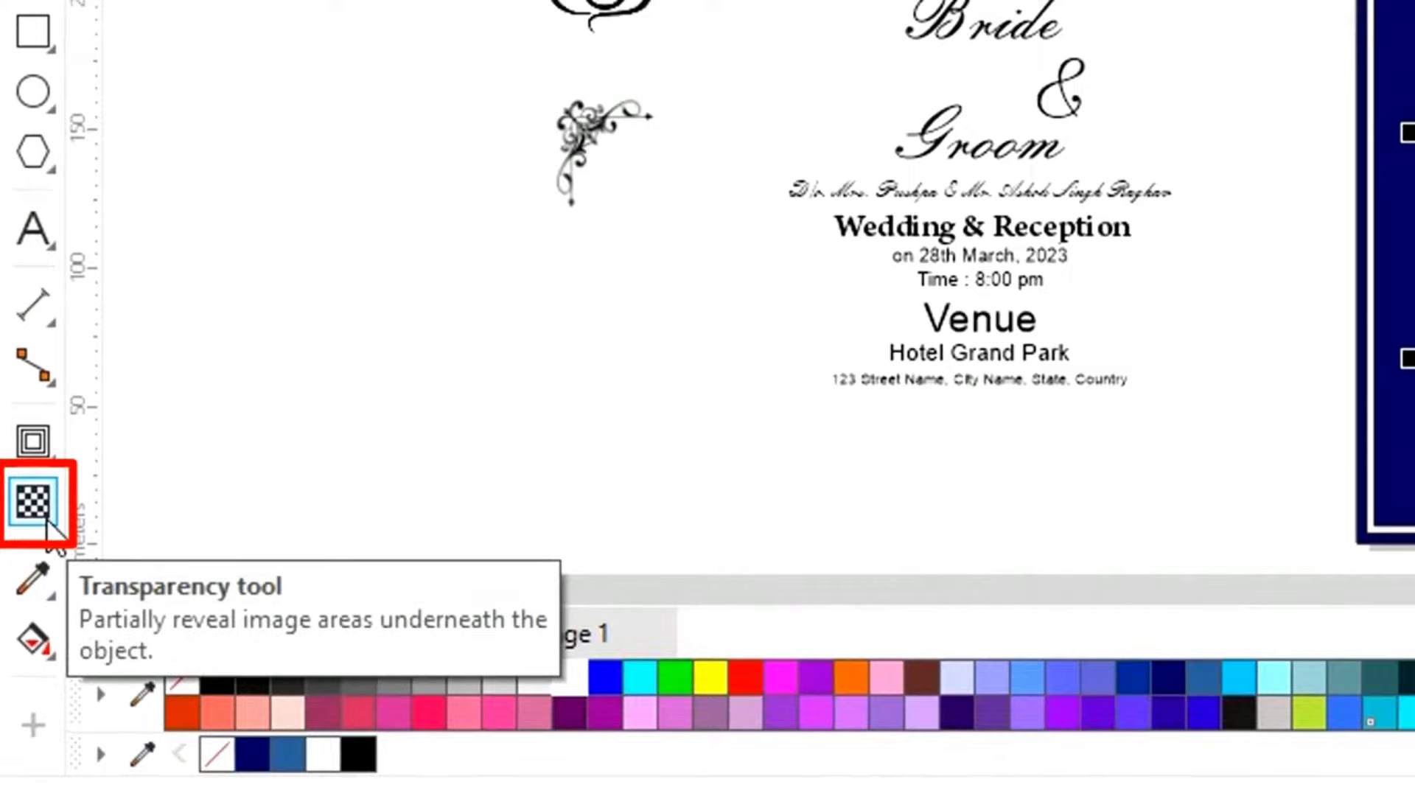
left_click(40, 511)
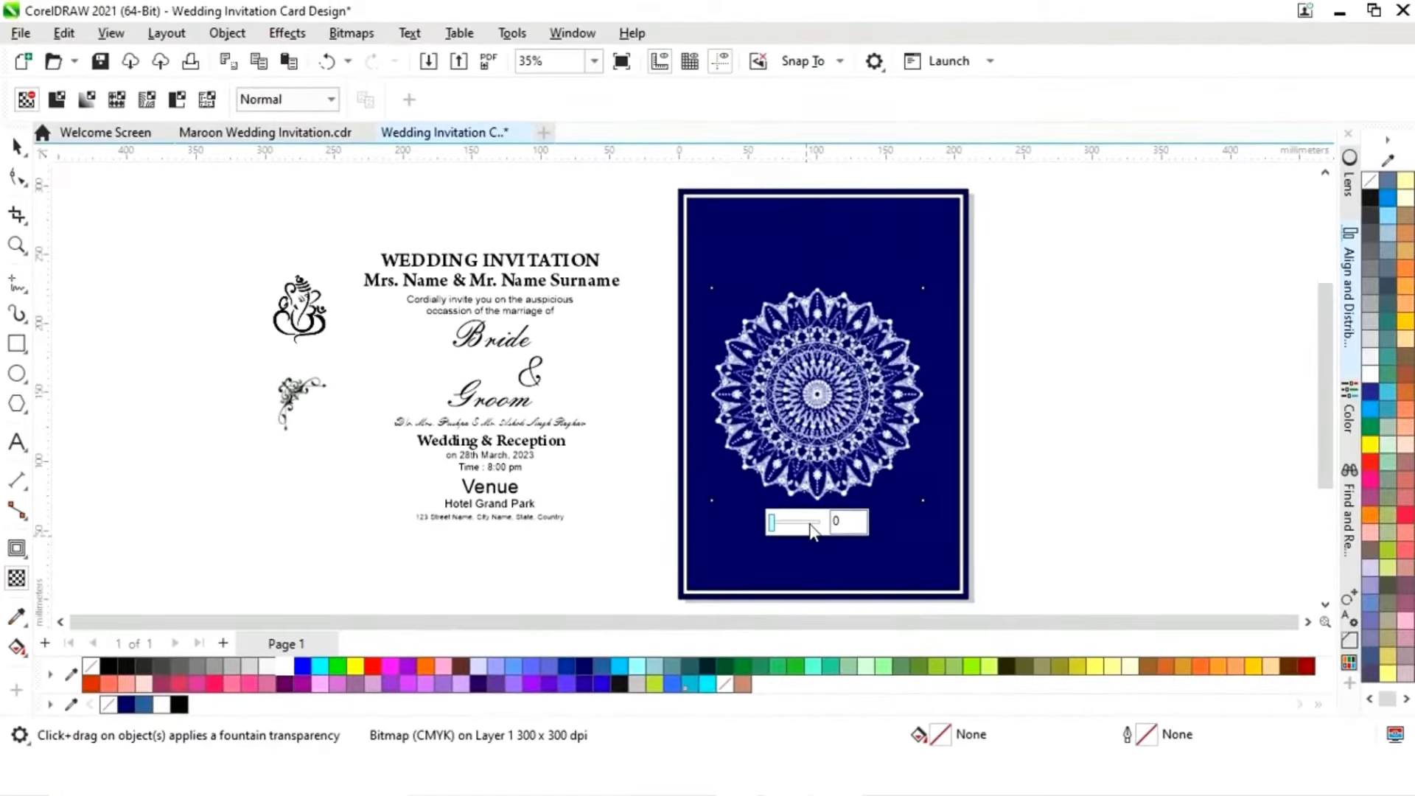
left_click_drag(811, 525, 808, 525)
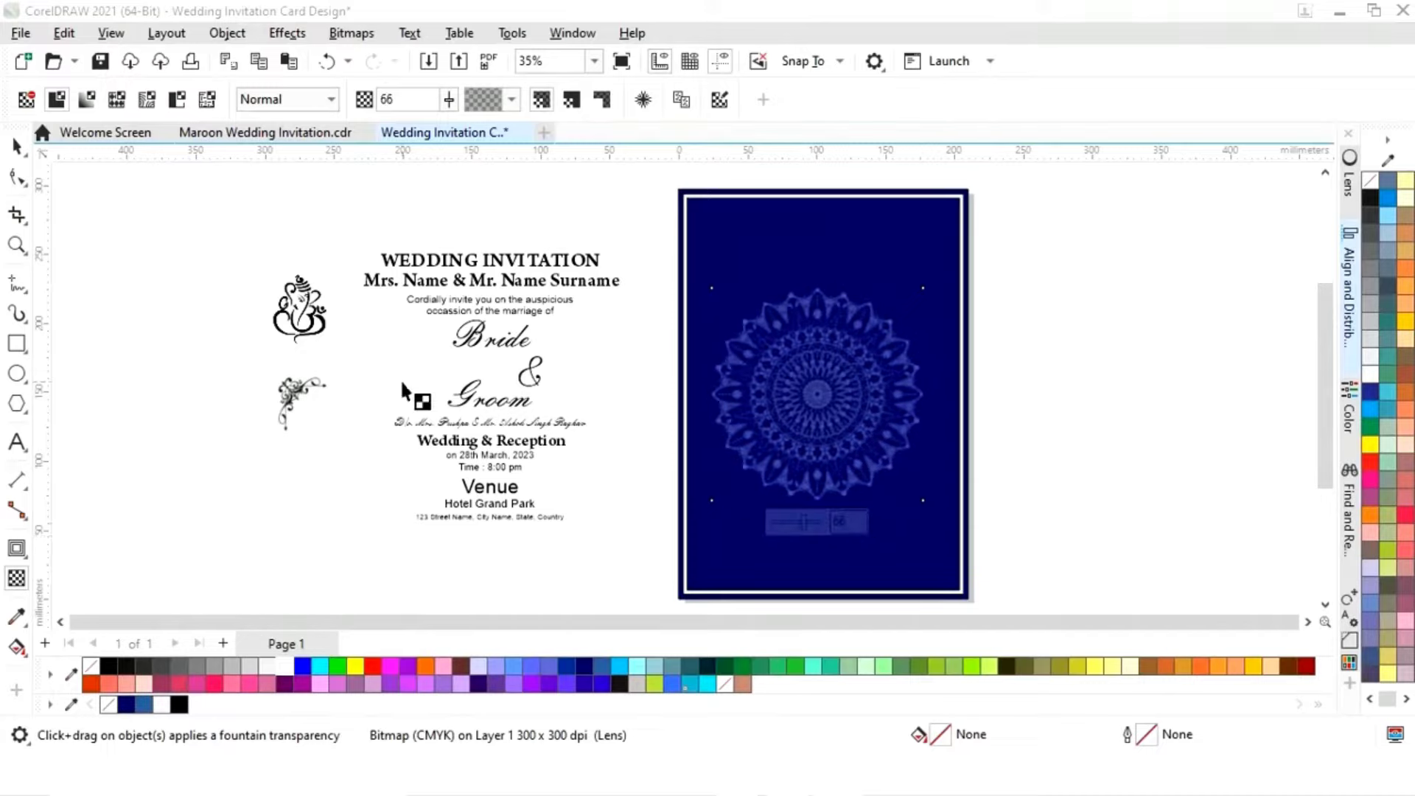
Step: Move and shrink the faded mandalas onto the card's lower-left and upper-right edges, the upper copy at 119.5 mm
left_click(16, 147)
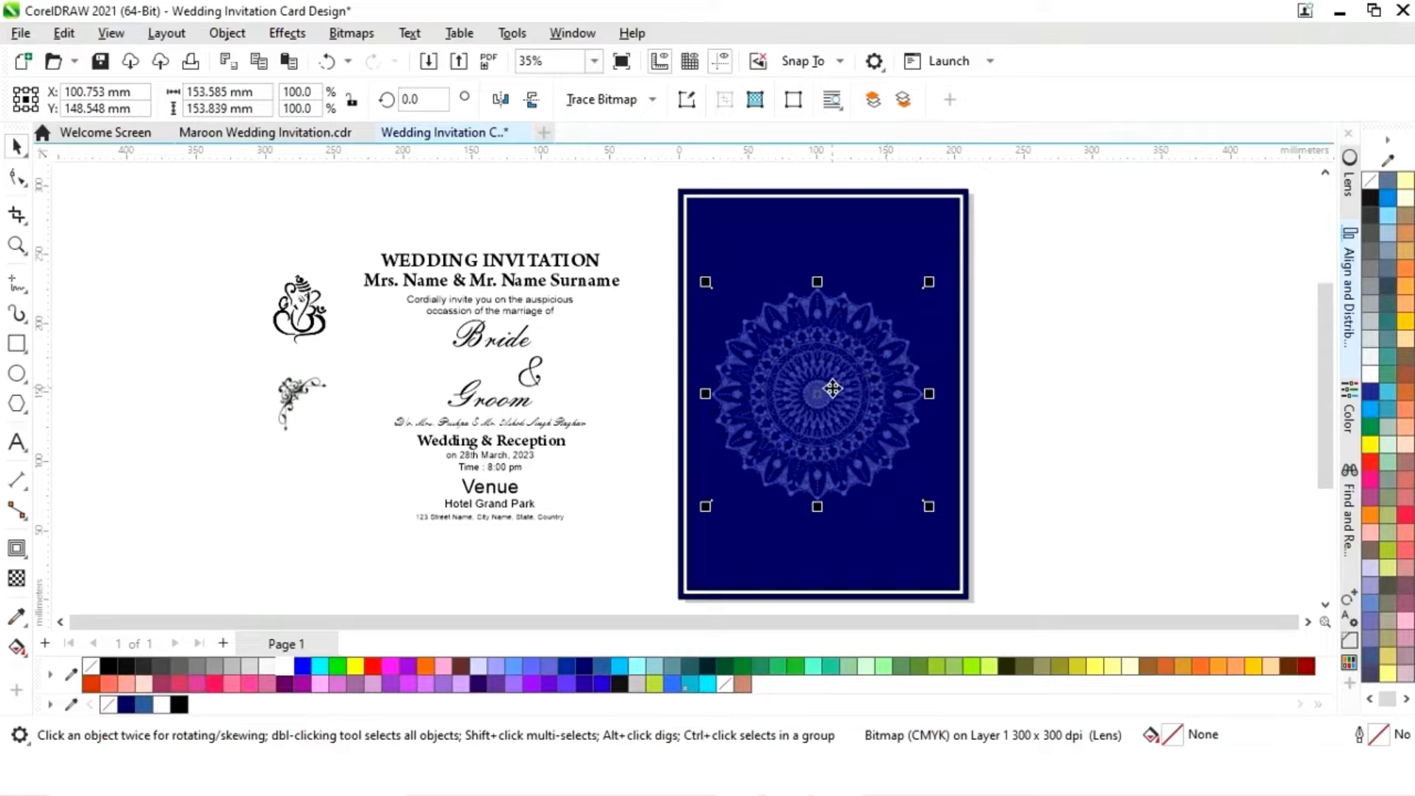
left_click_drag(817, 394, 980, 327)
left_click_drag(1075, 210, 1040, 247)
left_click(1039, 252)
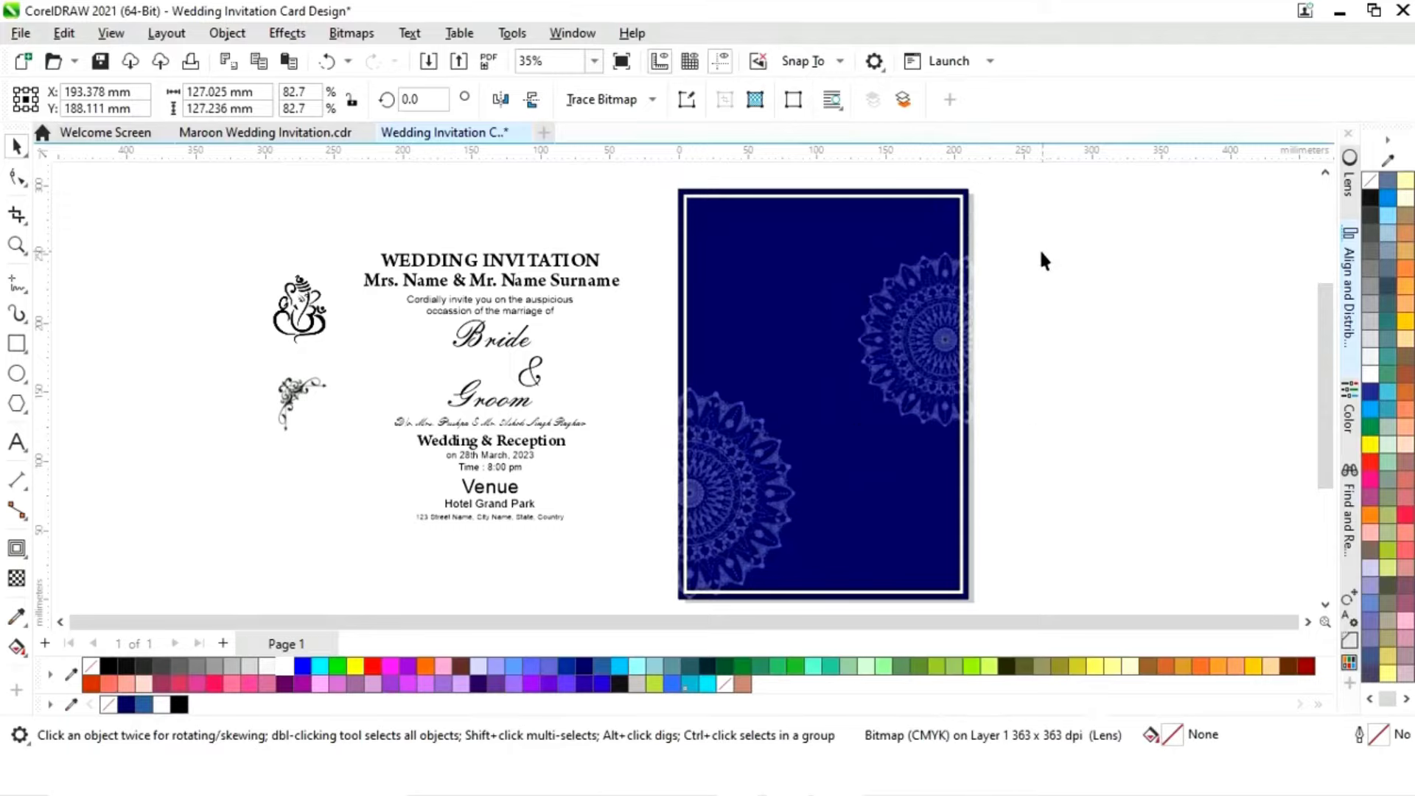
left_click(978, 317)
mouse_move(1039, 246)
left_mouse_down()
mouse_move(1042, 268)
mouse_move(1028, 258)
left_mouse_up()
Step: Move the upper mandala onto the card's upper-right edge and PowerClip it inside the navy card
left_click_drag(947, 341, 970, 273)
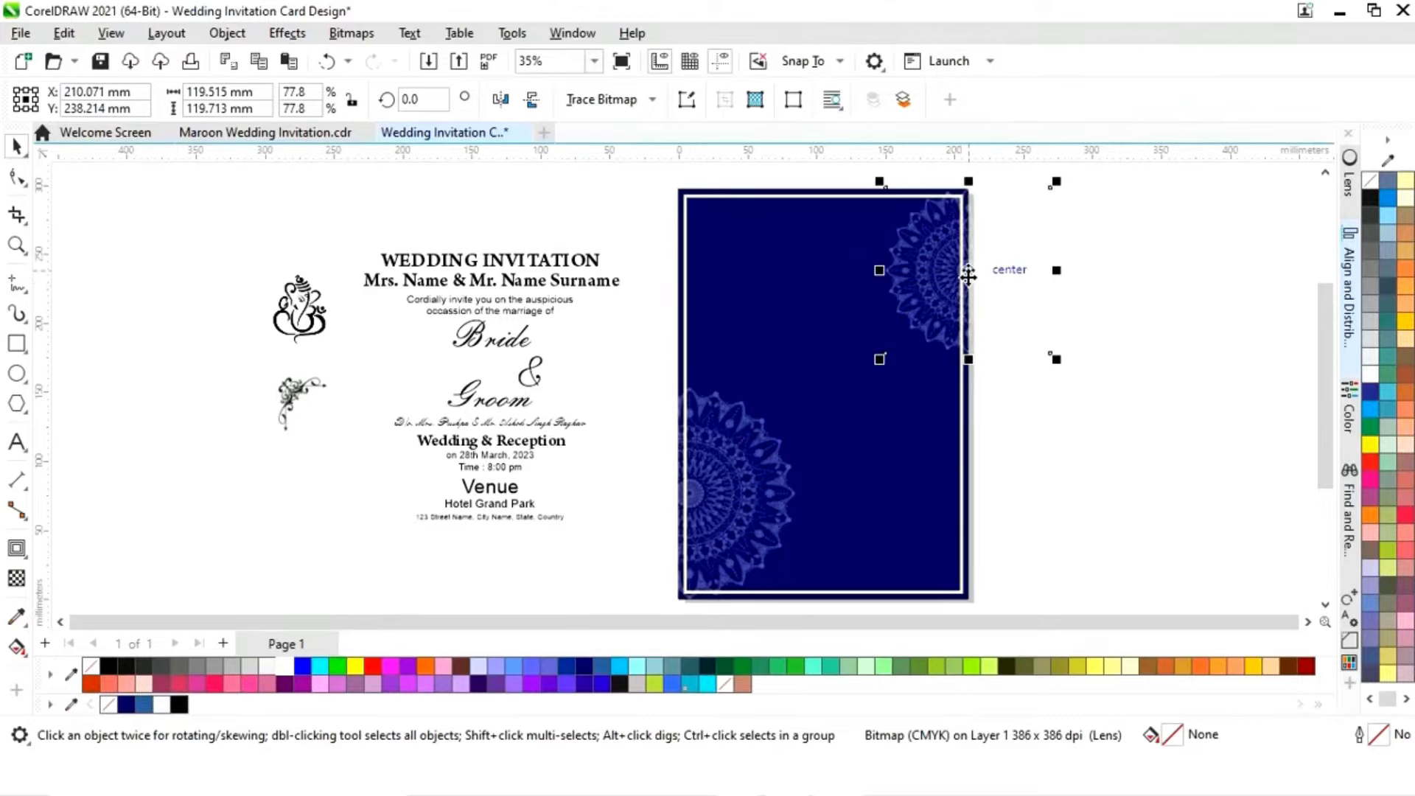
right_click(968, 277)
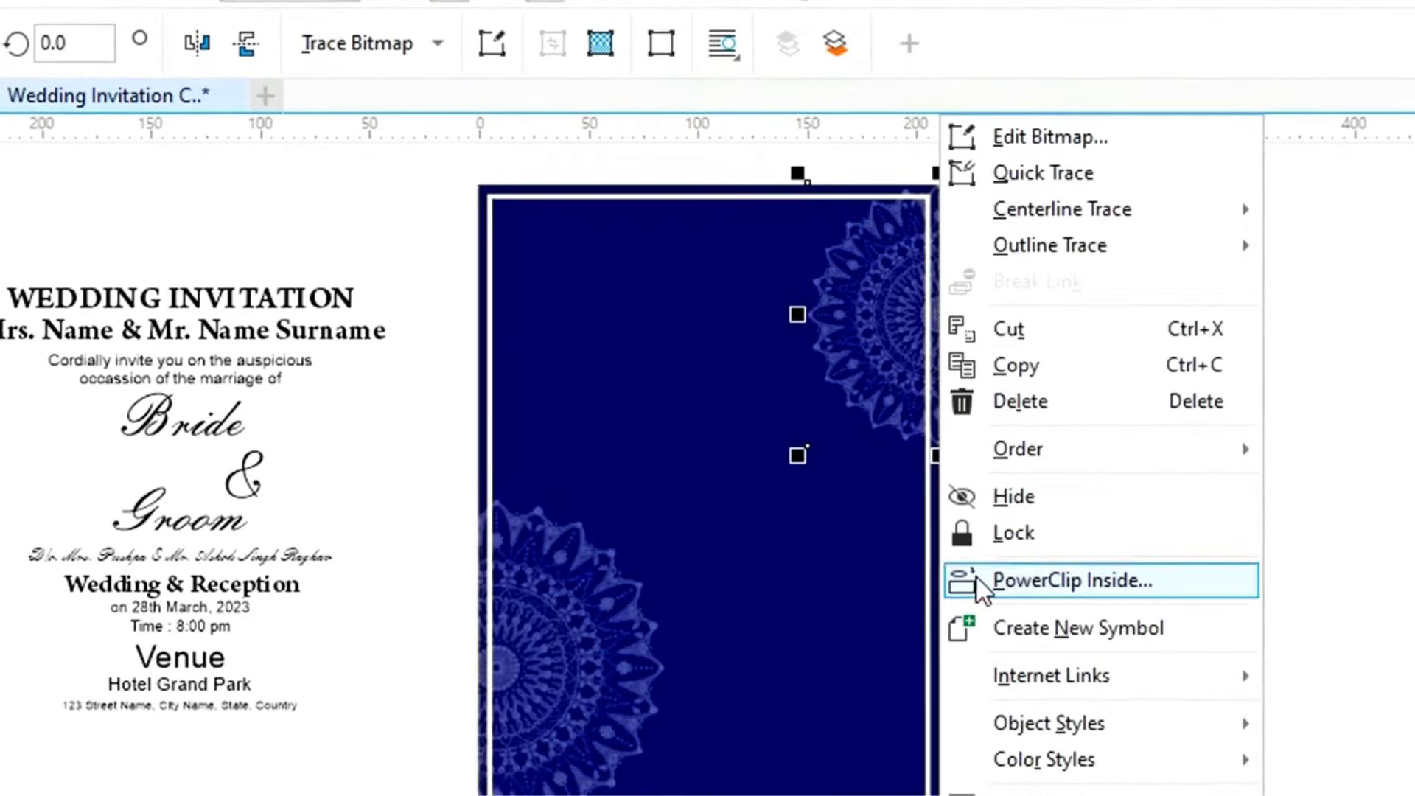
left_click(977, 581)
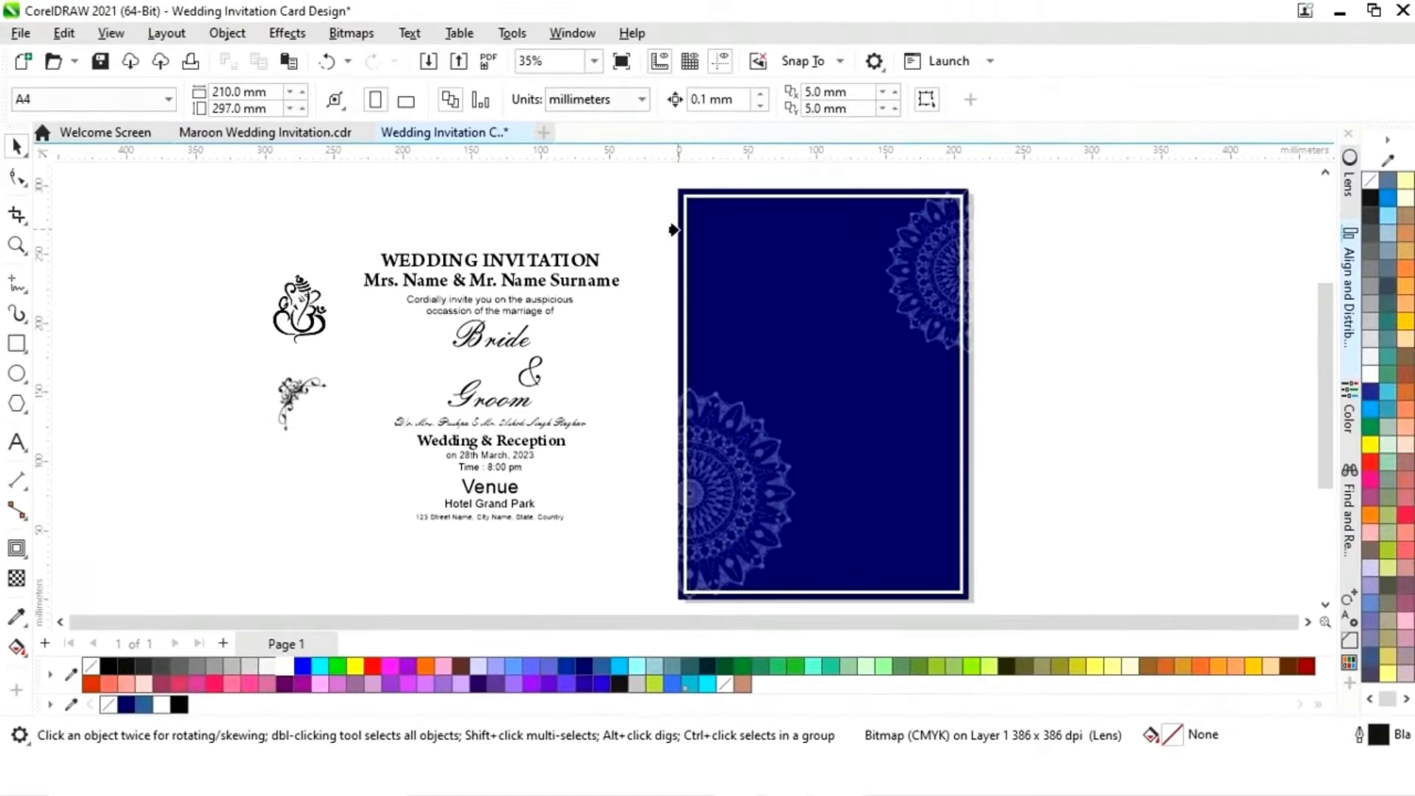
left_click(674, 229)
Step: PowerClip the lower-left mandala inside the navy card as well
left_click(1137, 436)
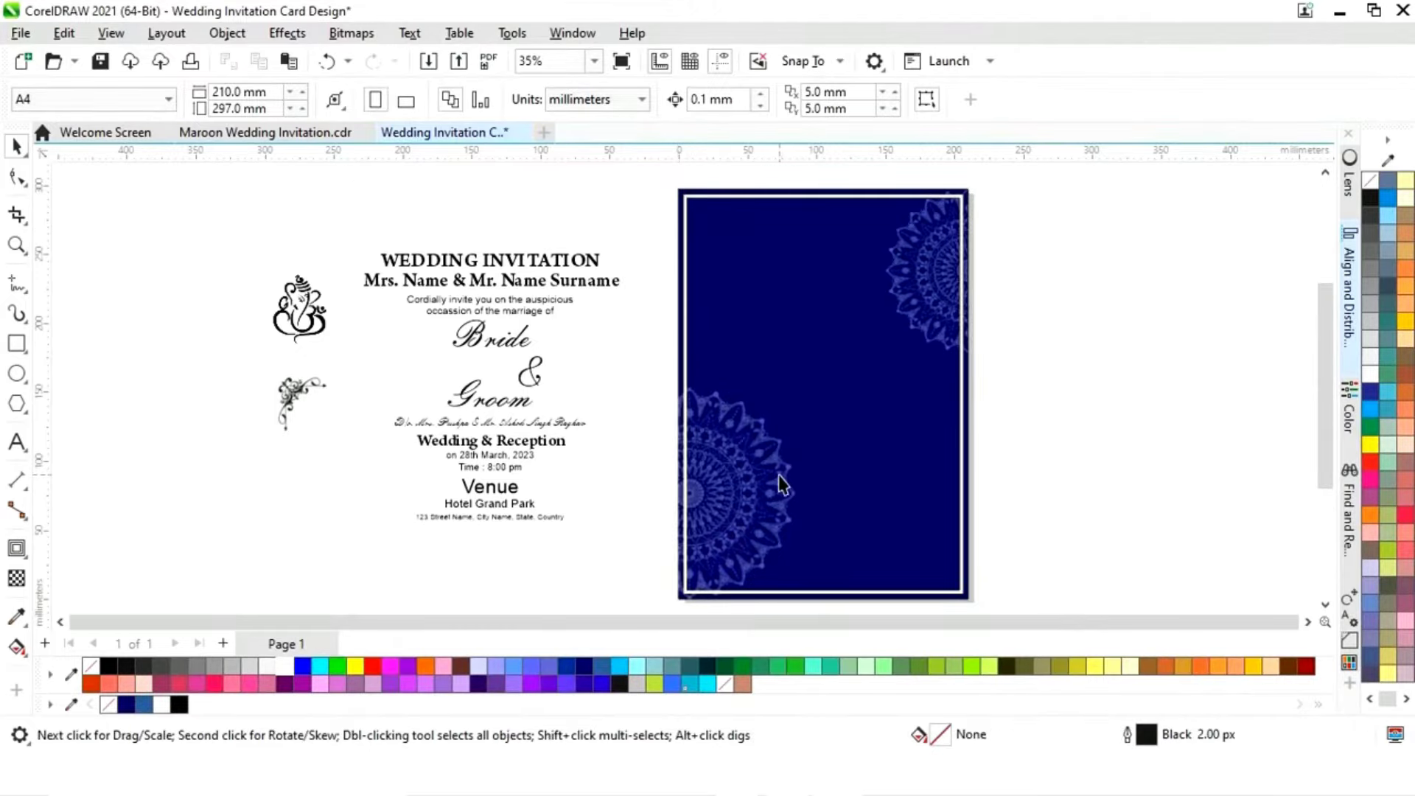
left_click(786, 483)
left_click_drag(786, 482, 786, 483)
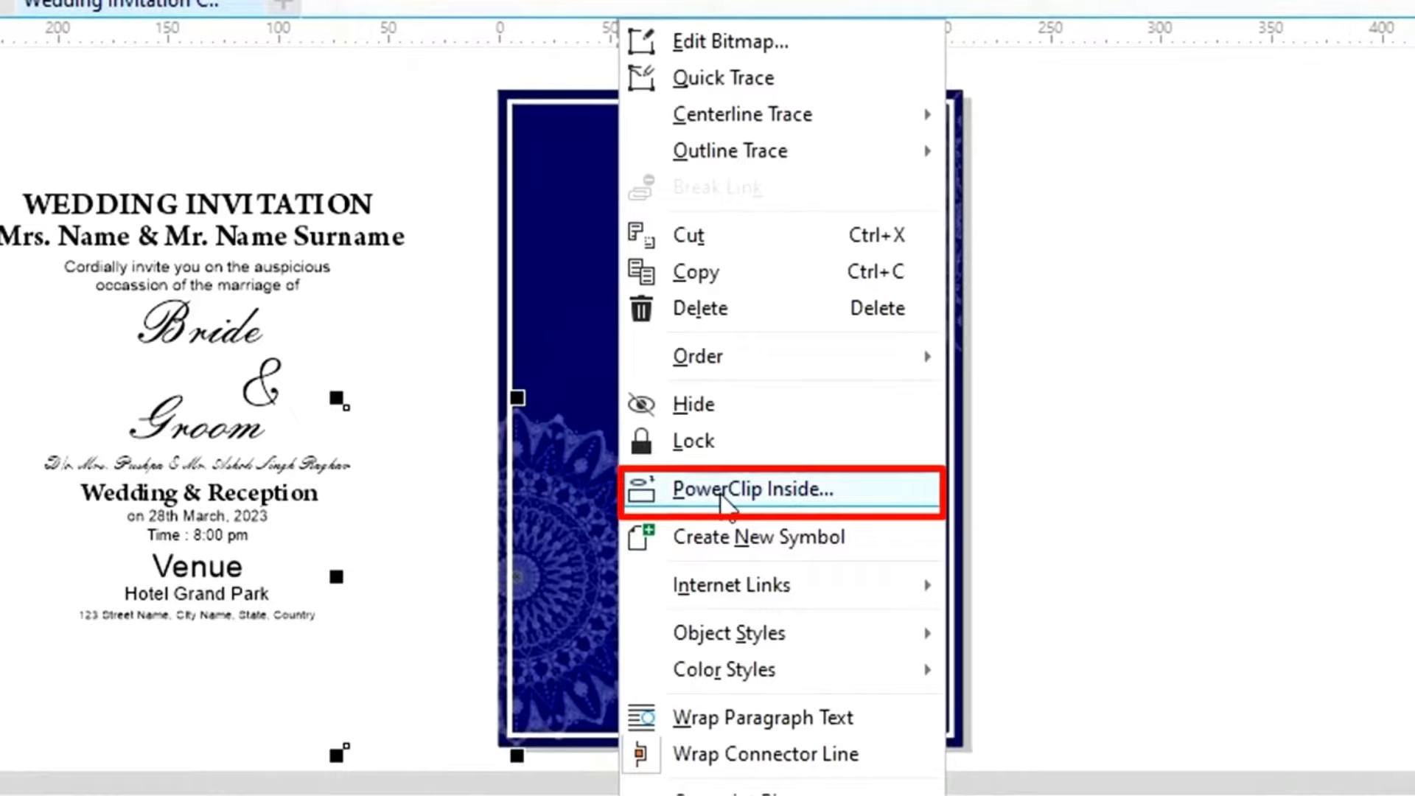
left_click(722, 490)
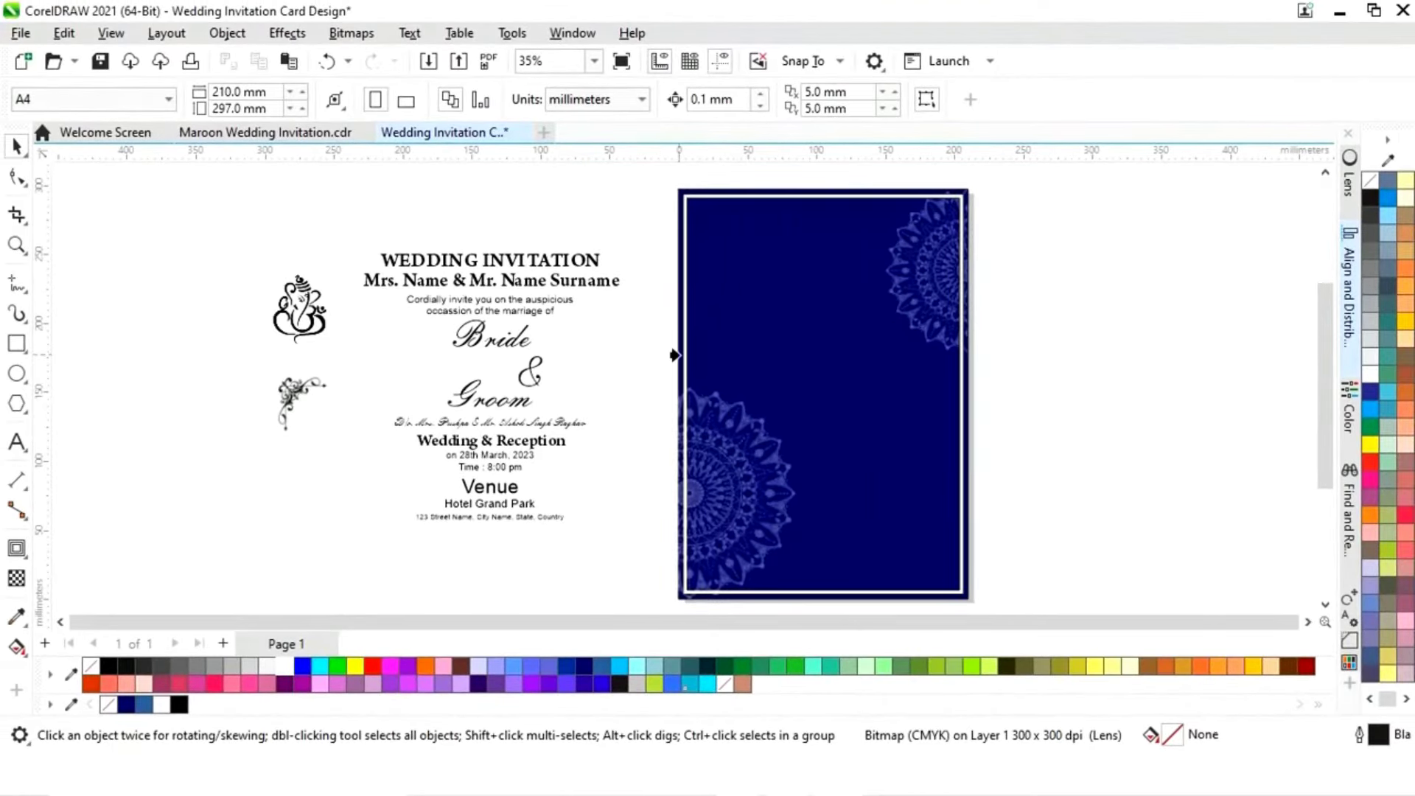
left_click(737, 379)
Step: Select the black corner ornament bitmap and enlarge it
key("Escape")
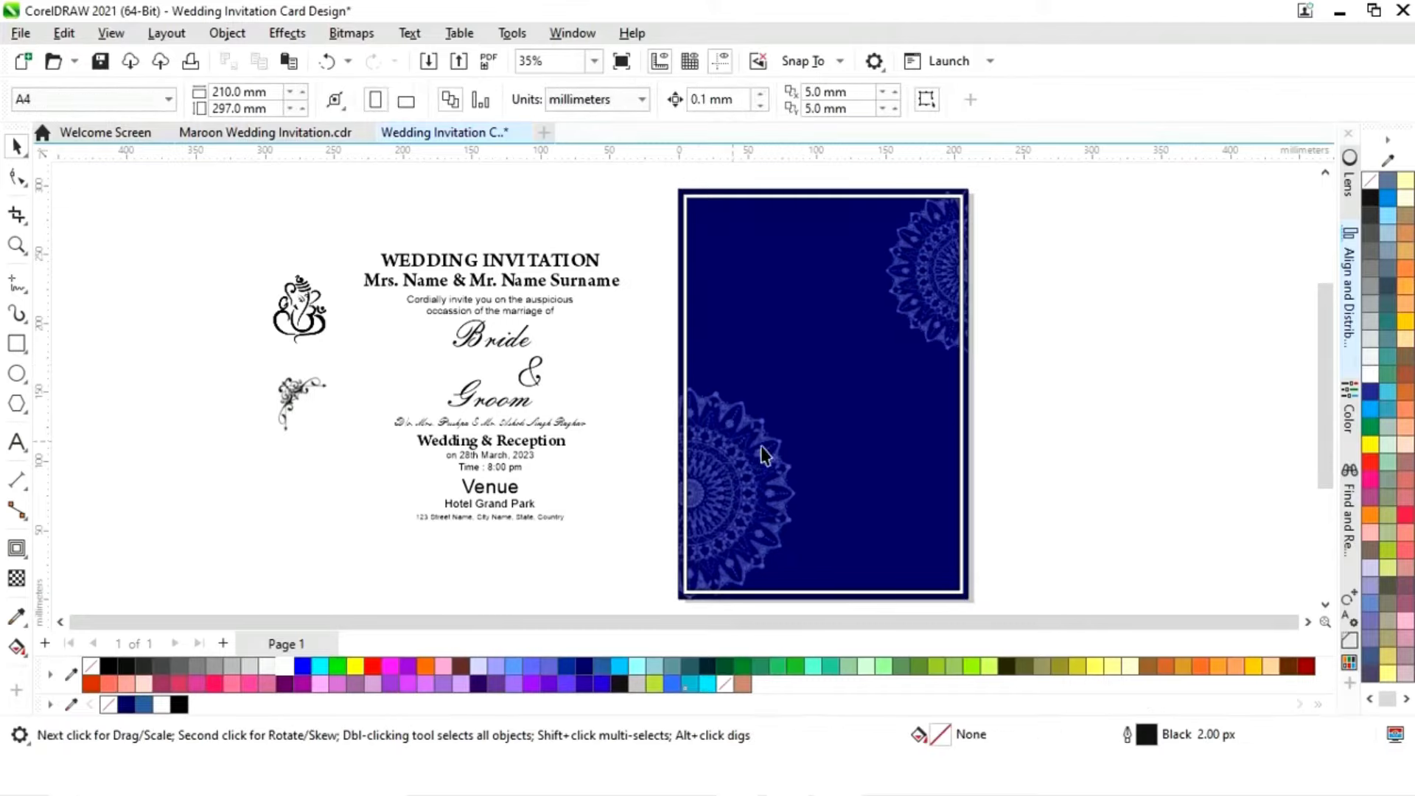
left_click(330, 314)
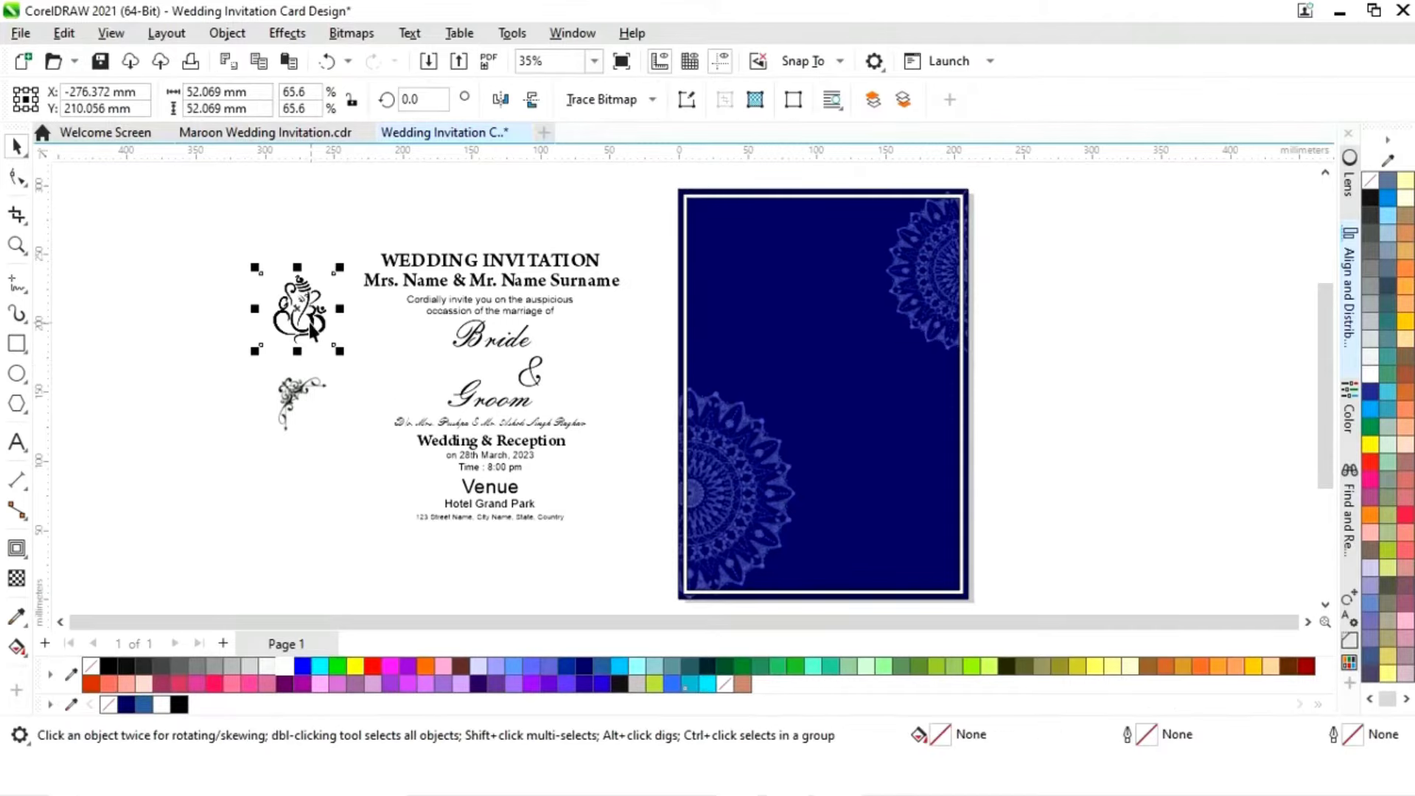
left_click(299, 398)
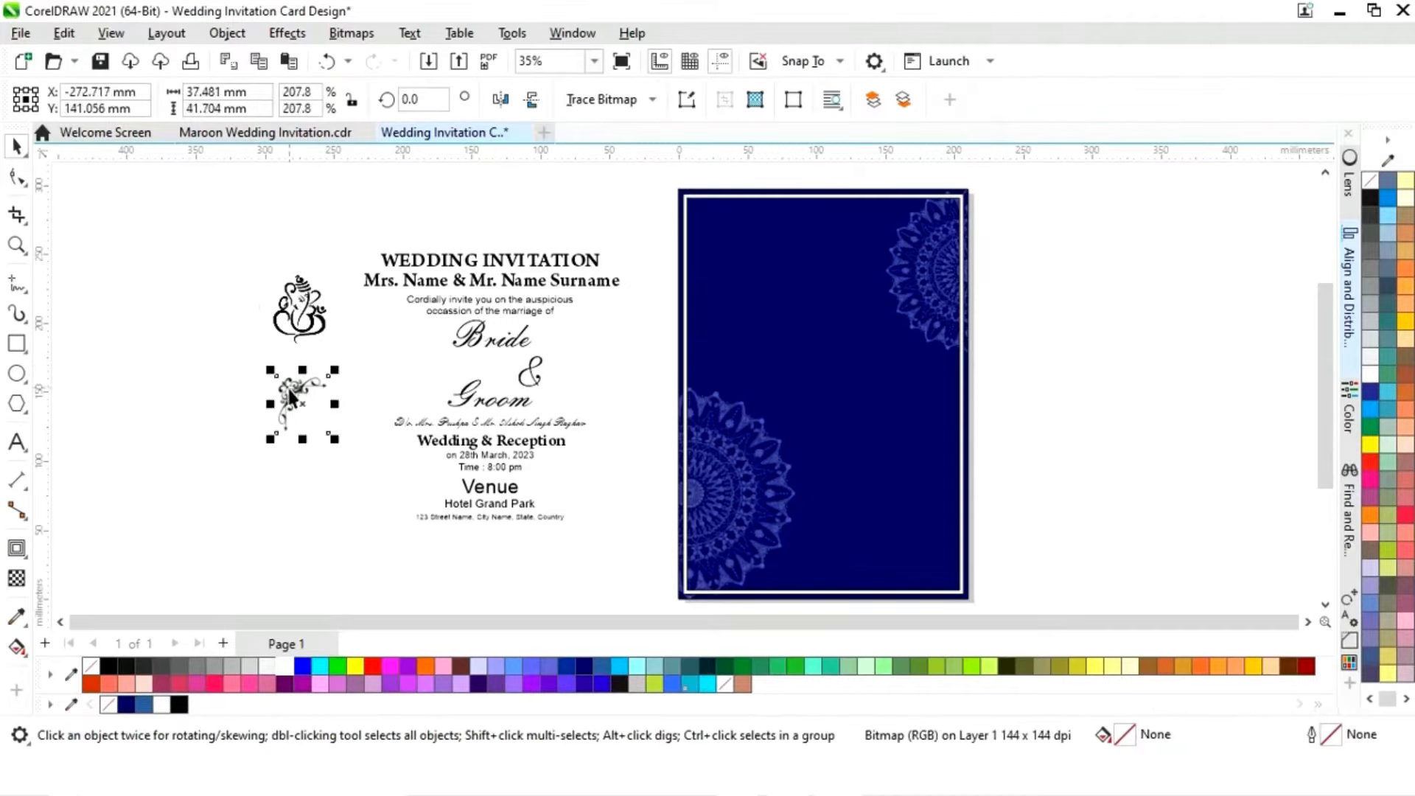
left_click_drag(333, 369, 1090, 369)
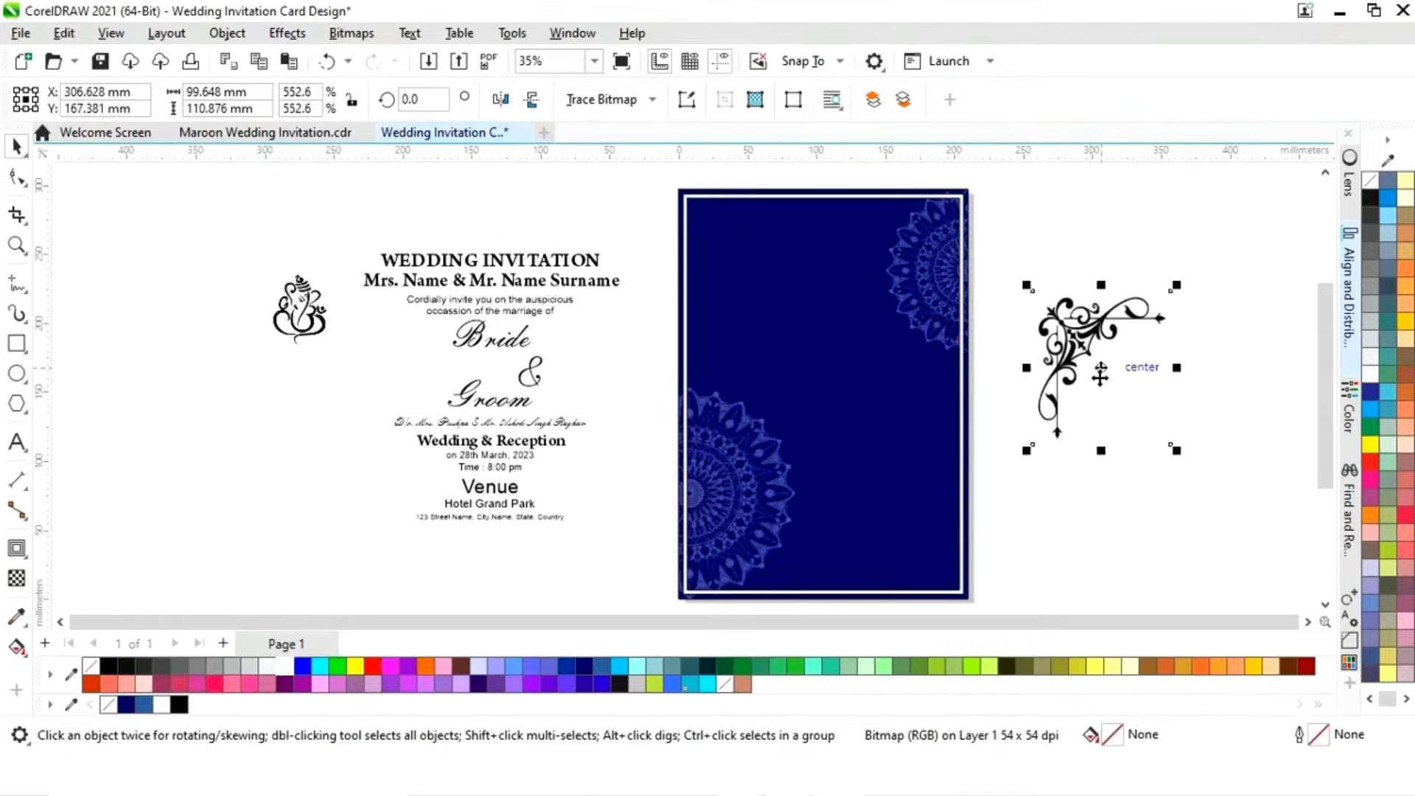
Step: Logo-trace the ornament with its white background areas removed, and drag the trace onto the card
left_click(654, 101)
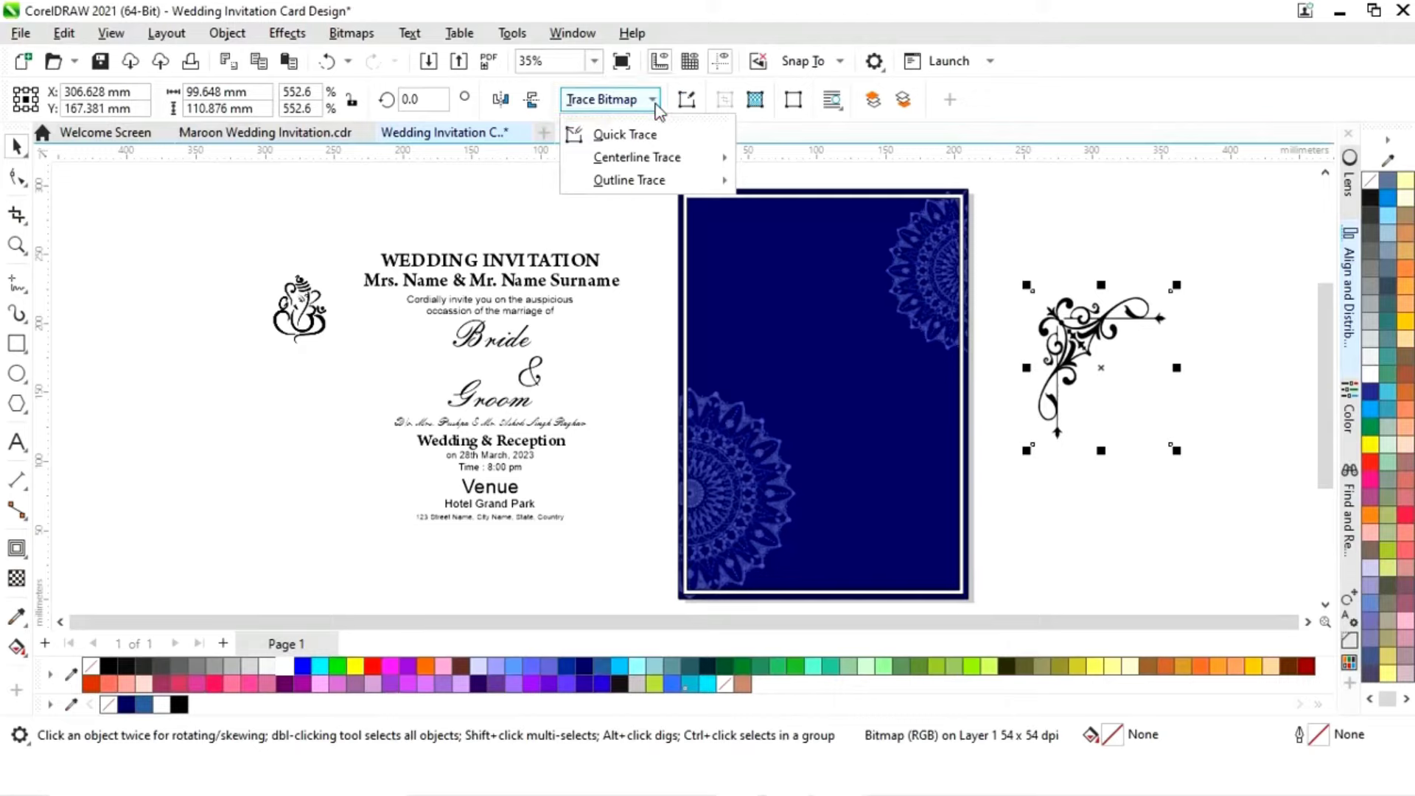
mouse_move(653, 184)
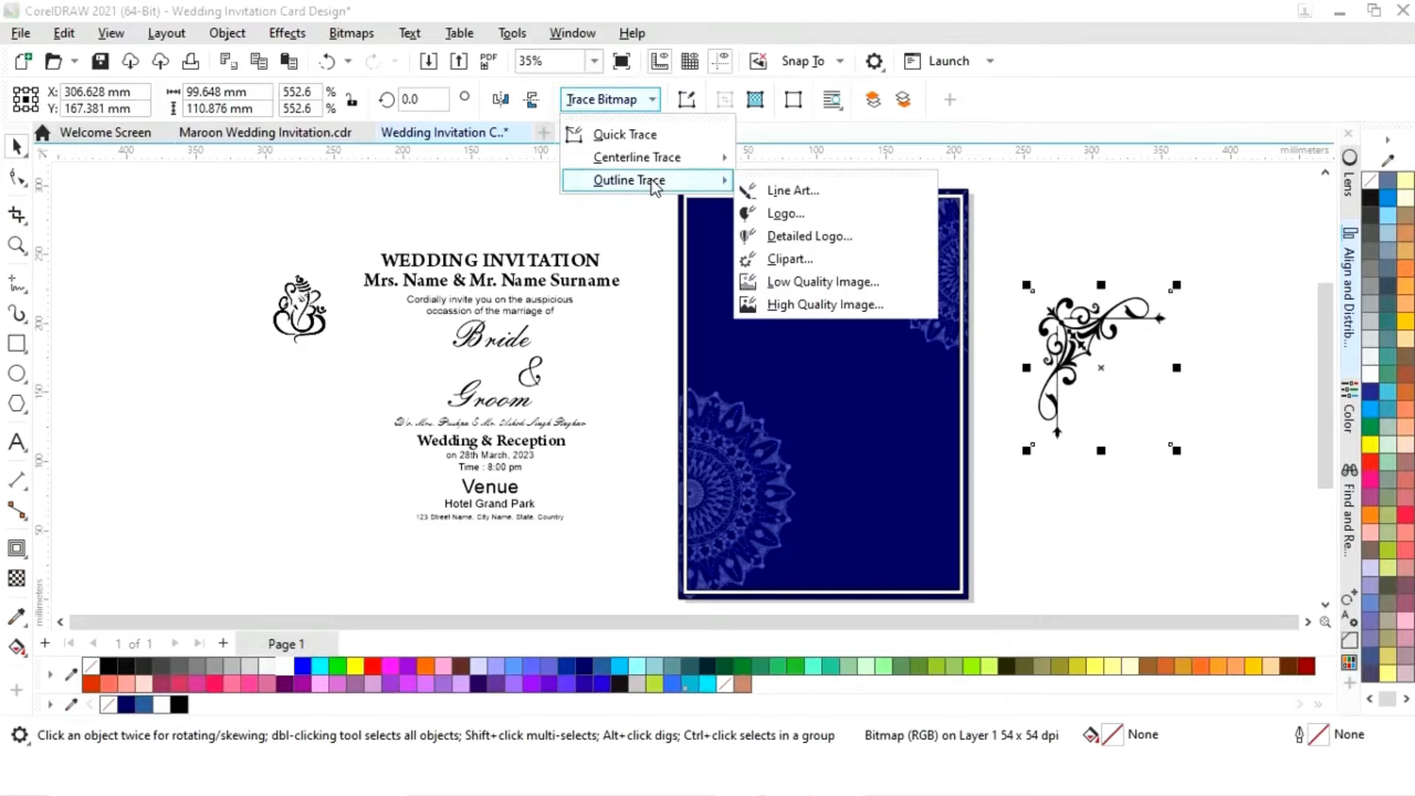
left_click(812, 213)
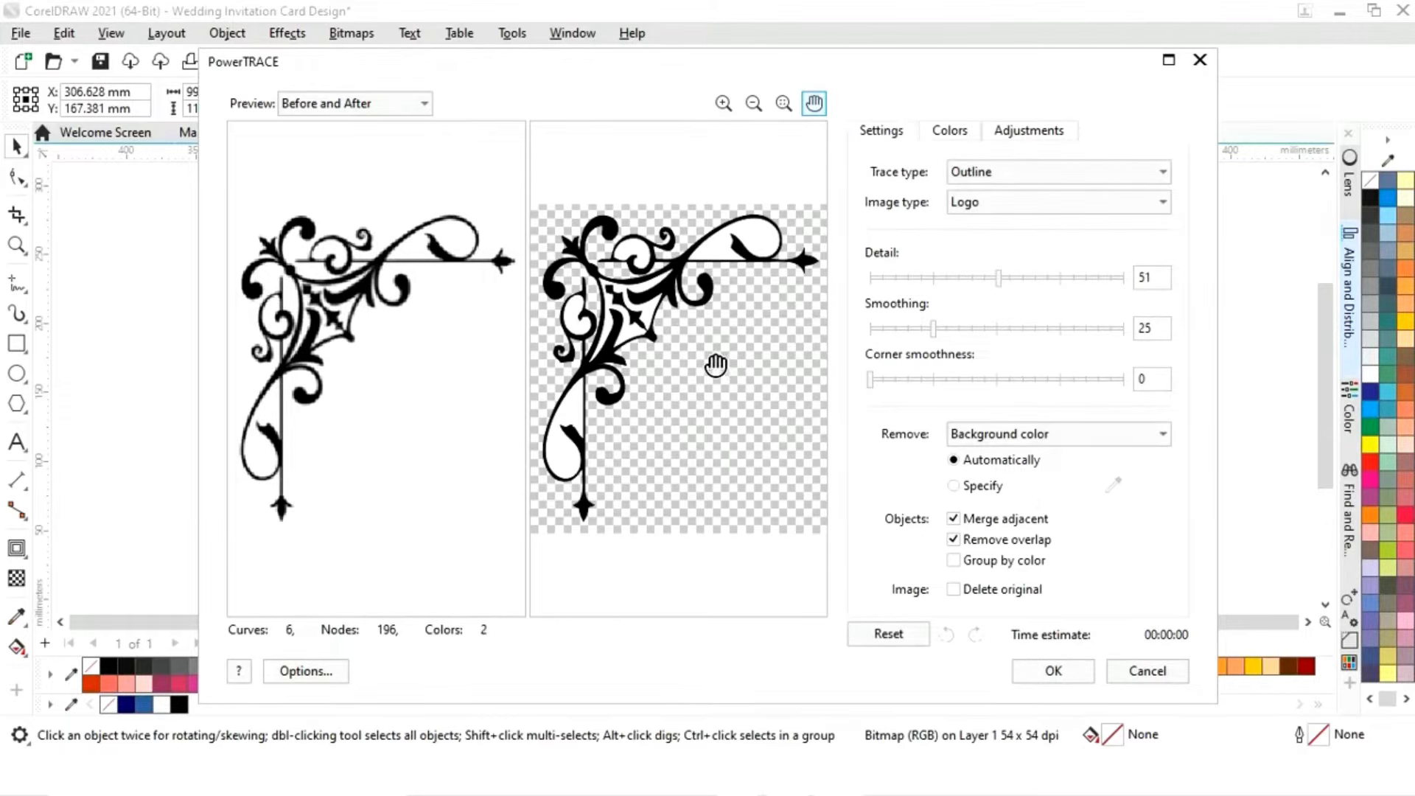
left_click(955, 486)
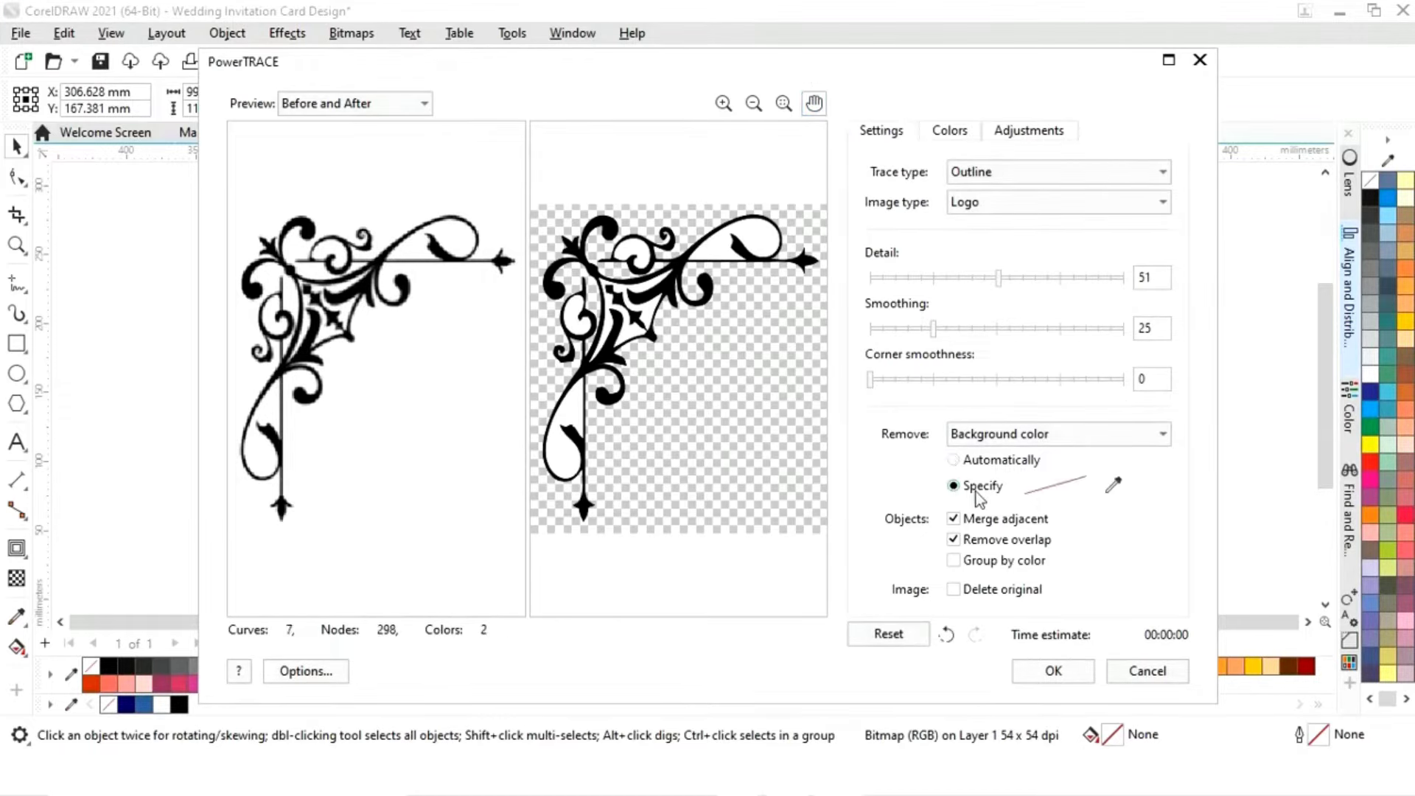
left_click(1112, 486)
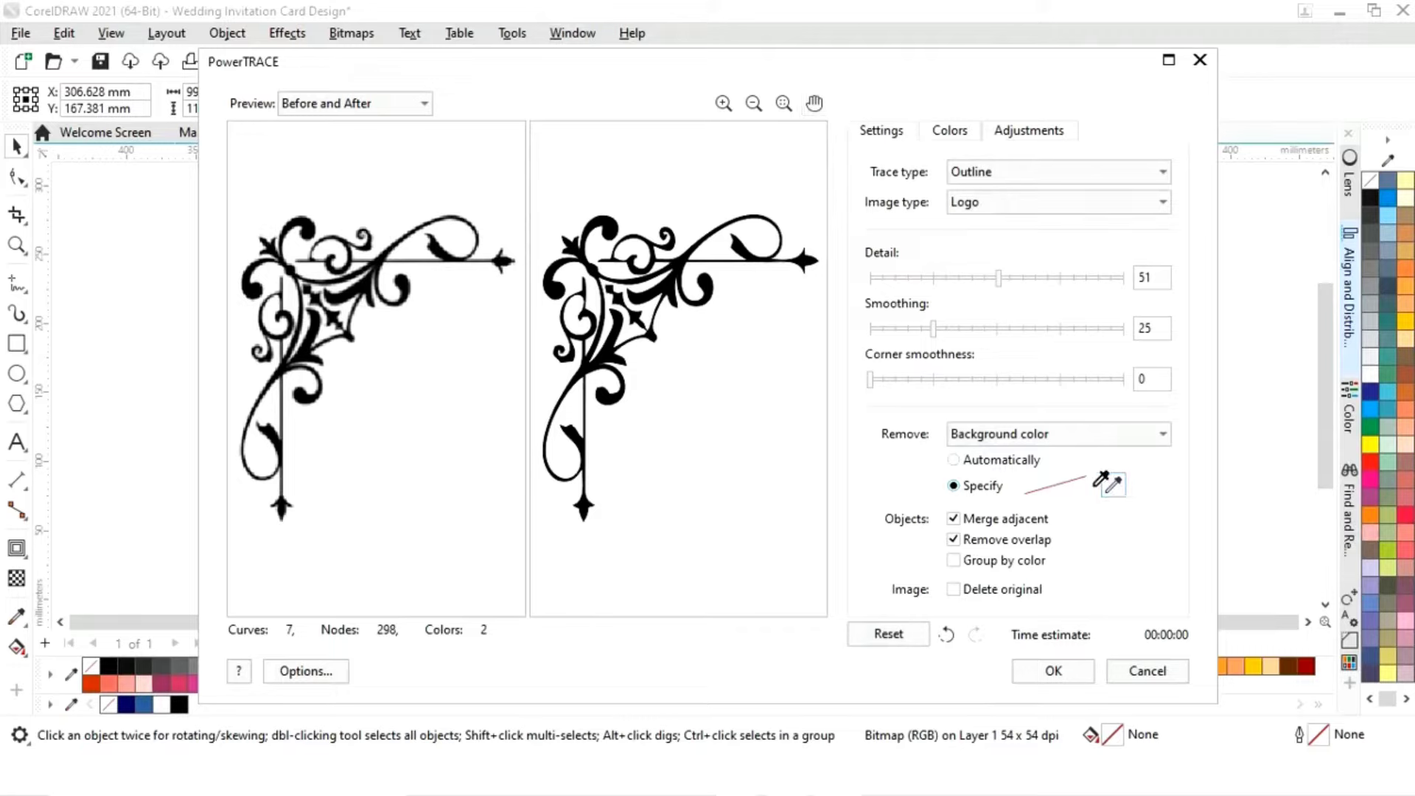
left_click(683, 402)
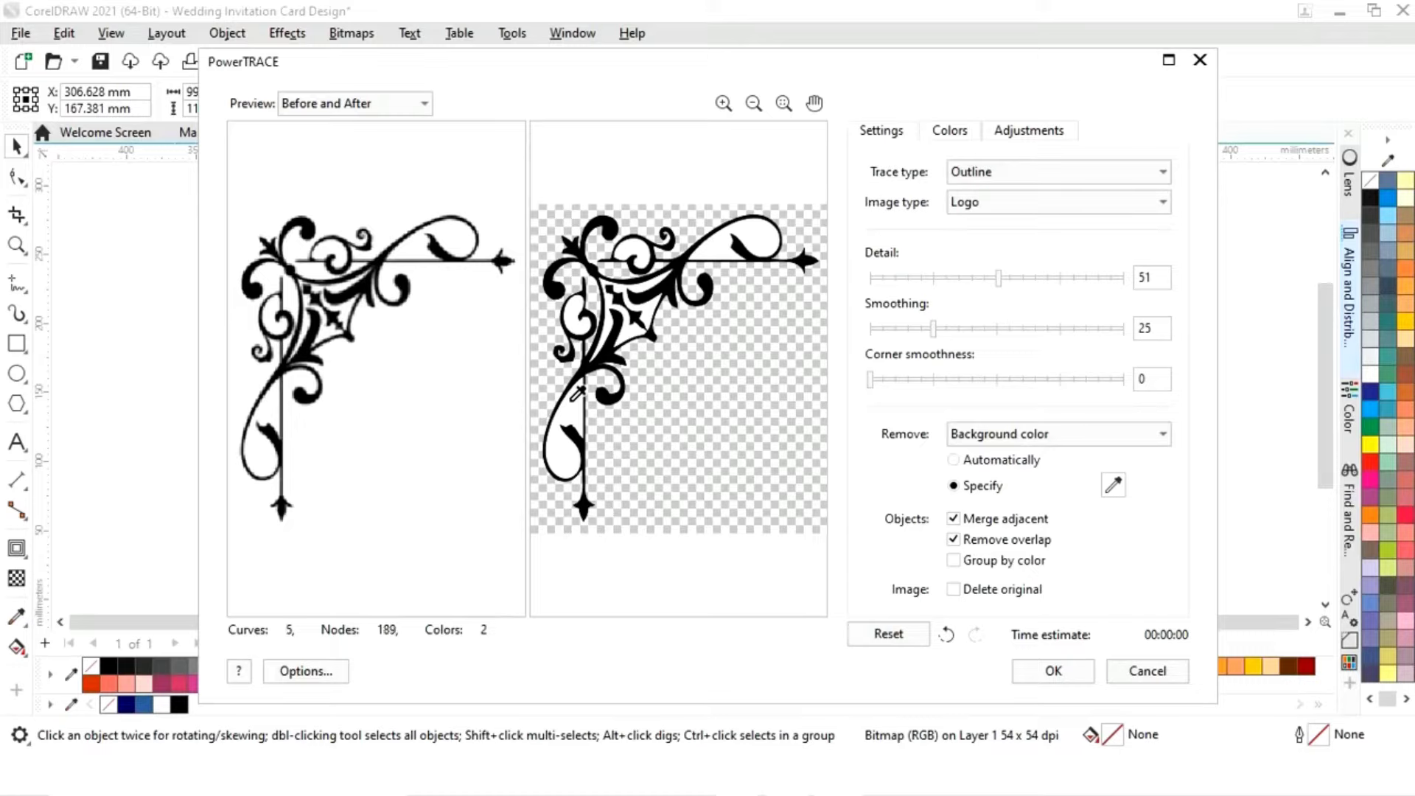
left_click(651, 303)
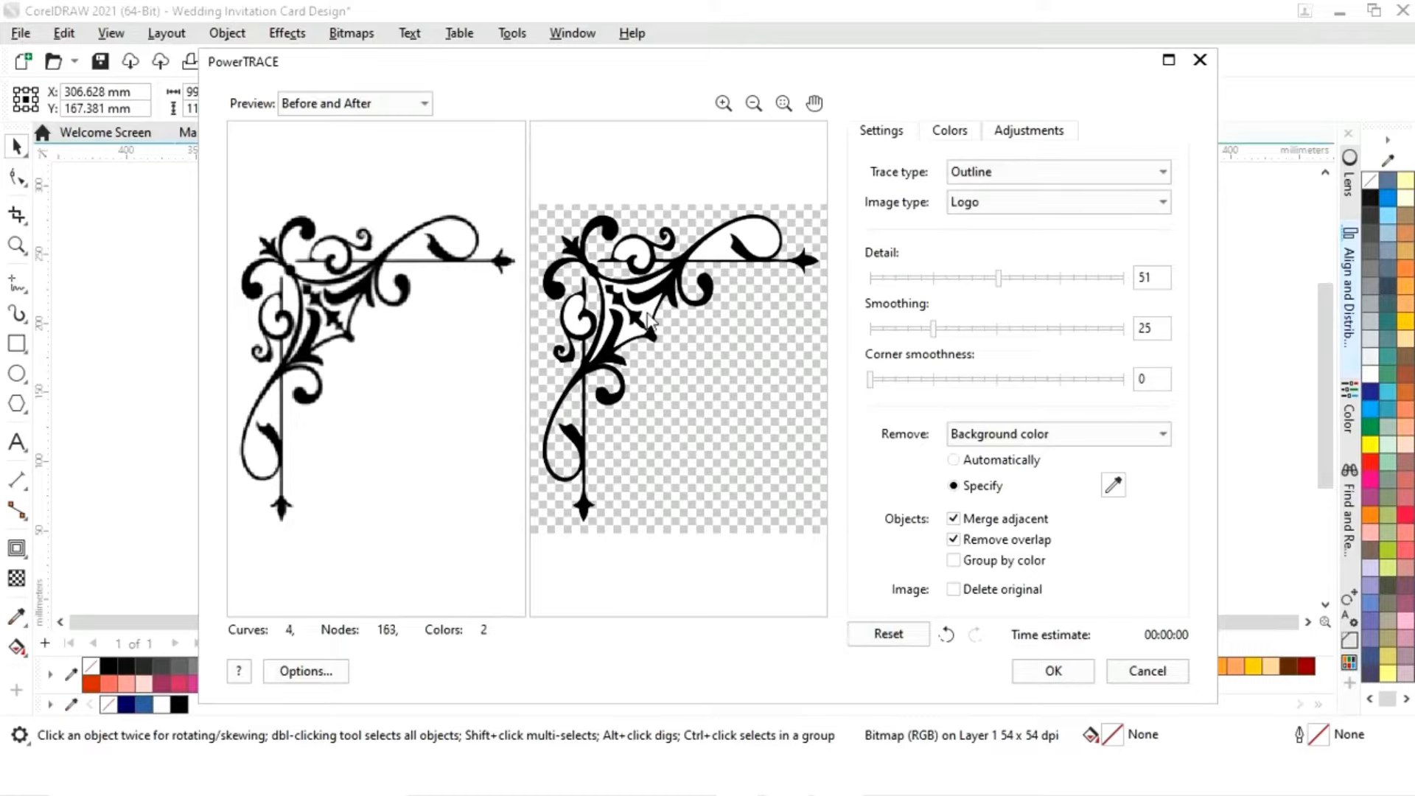
left_click(632, 245)
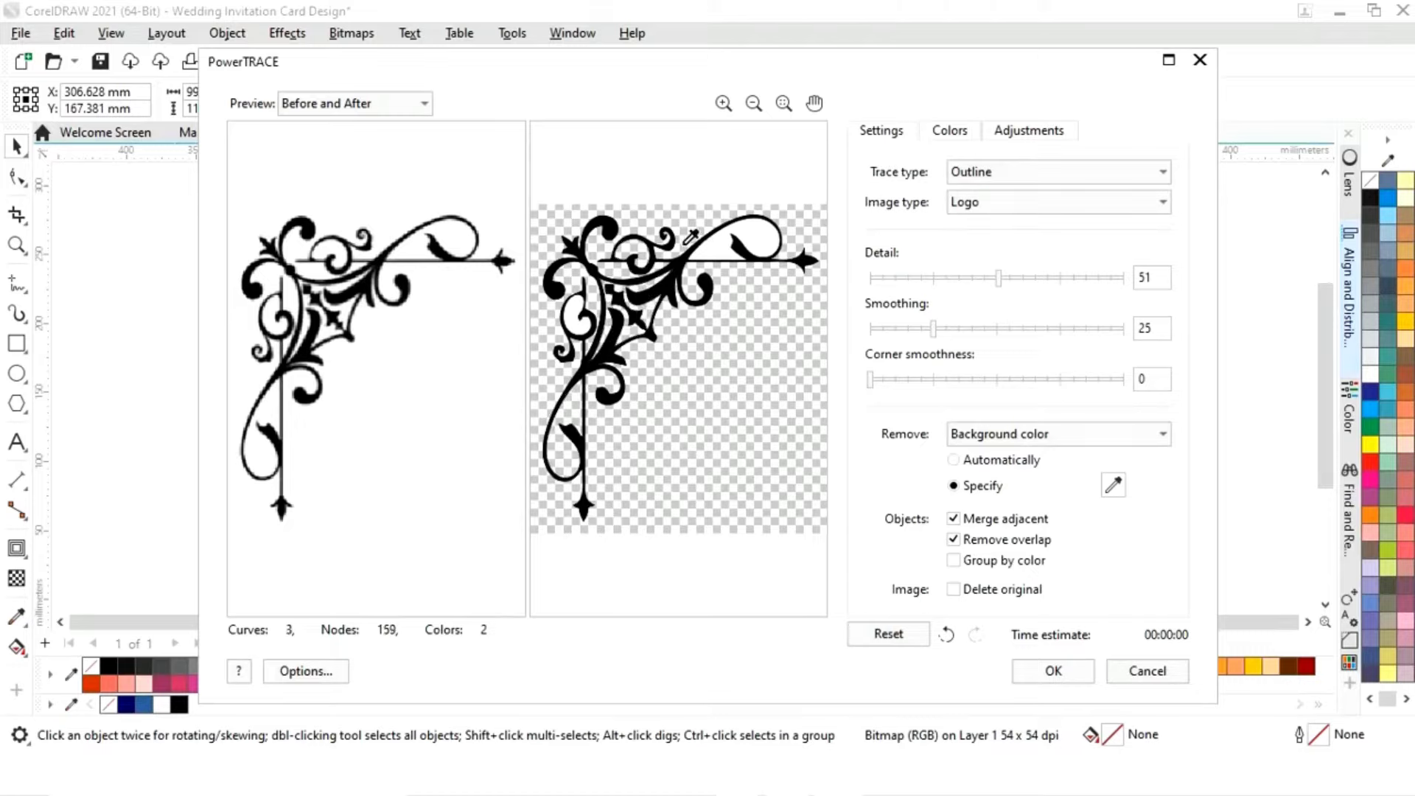
left_click(723, 248)
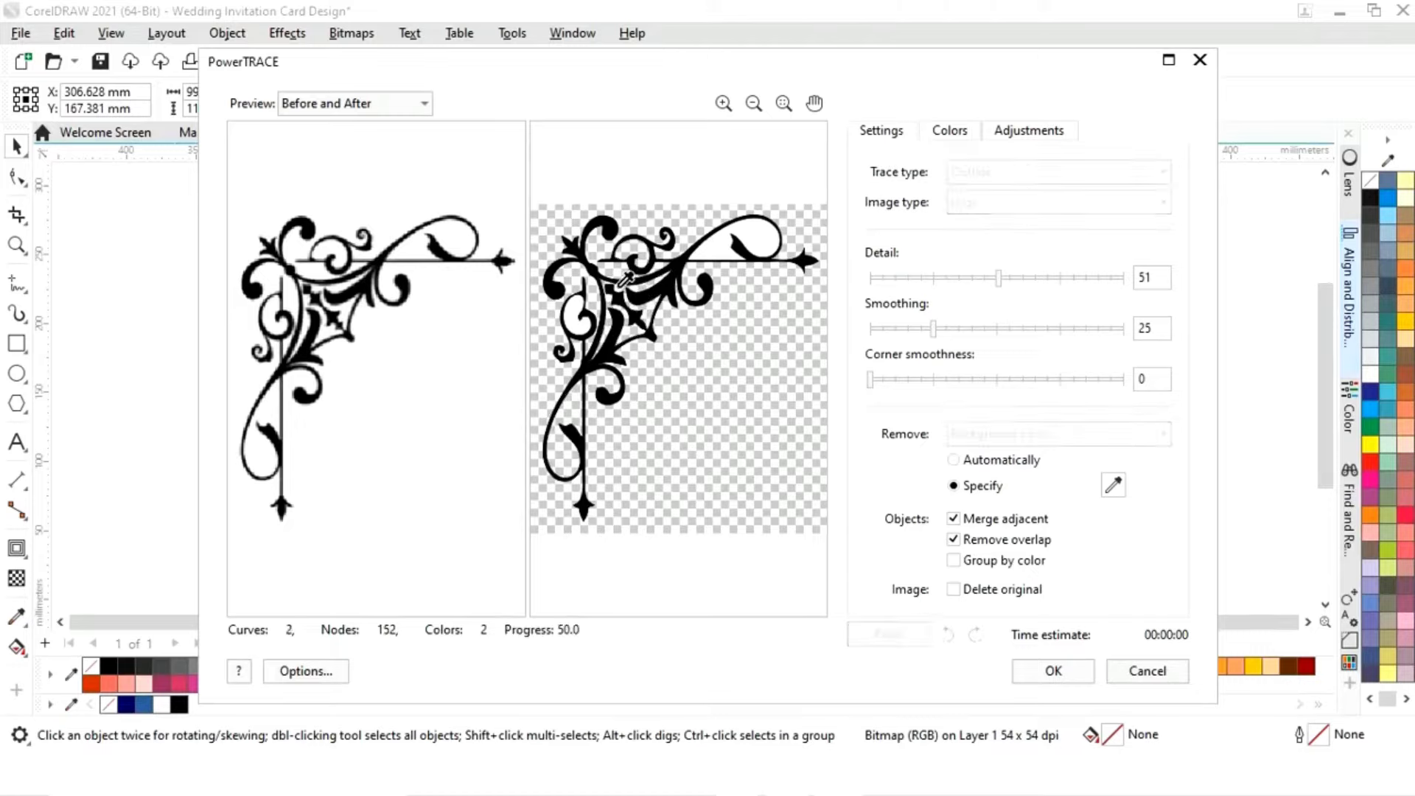
left_click(580, 306)
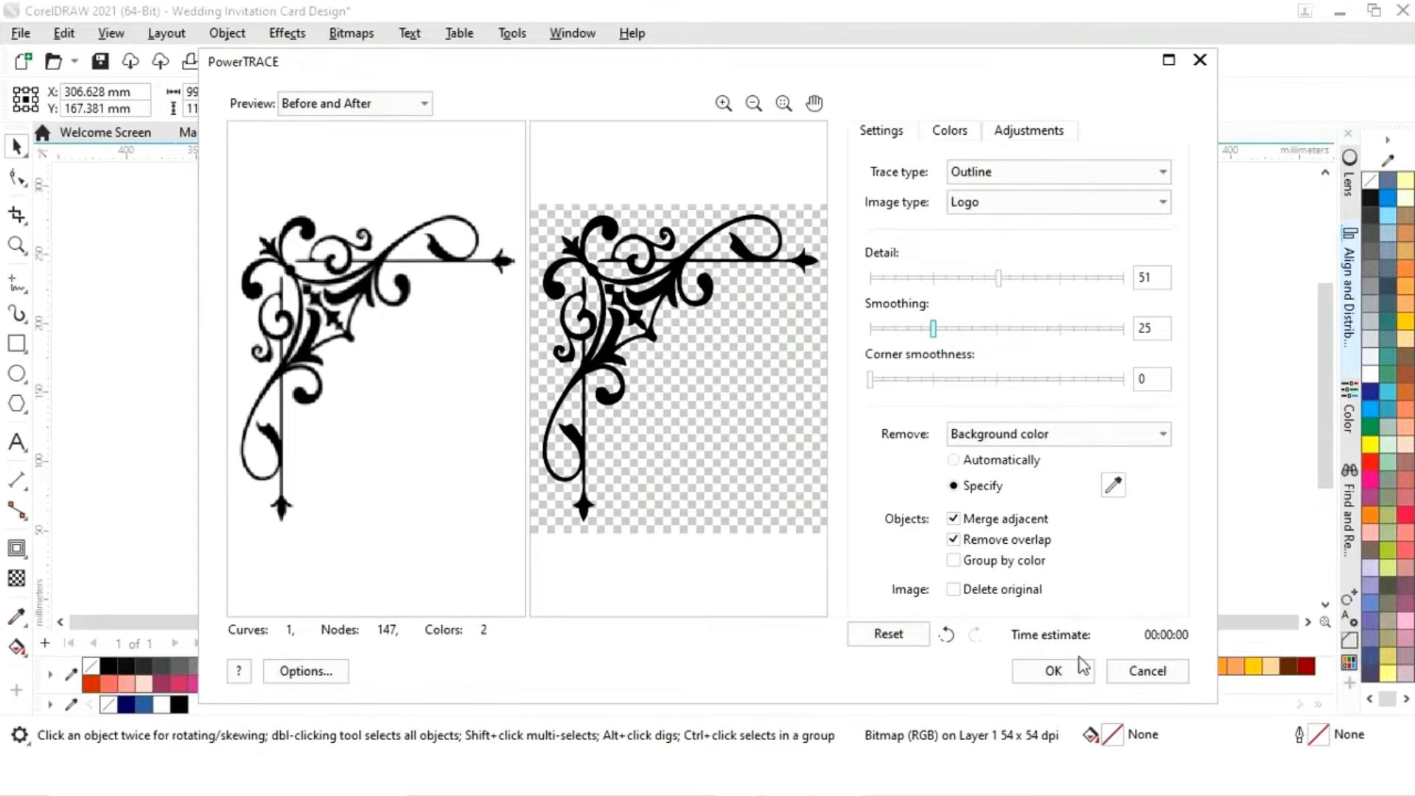
left_click(1059, 668)
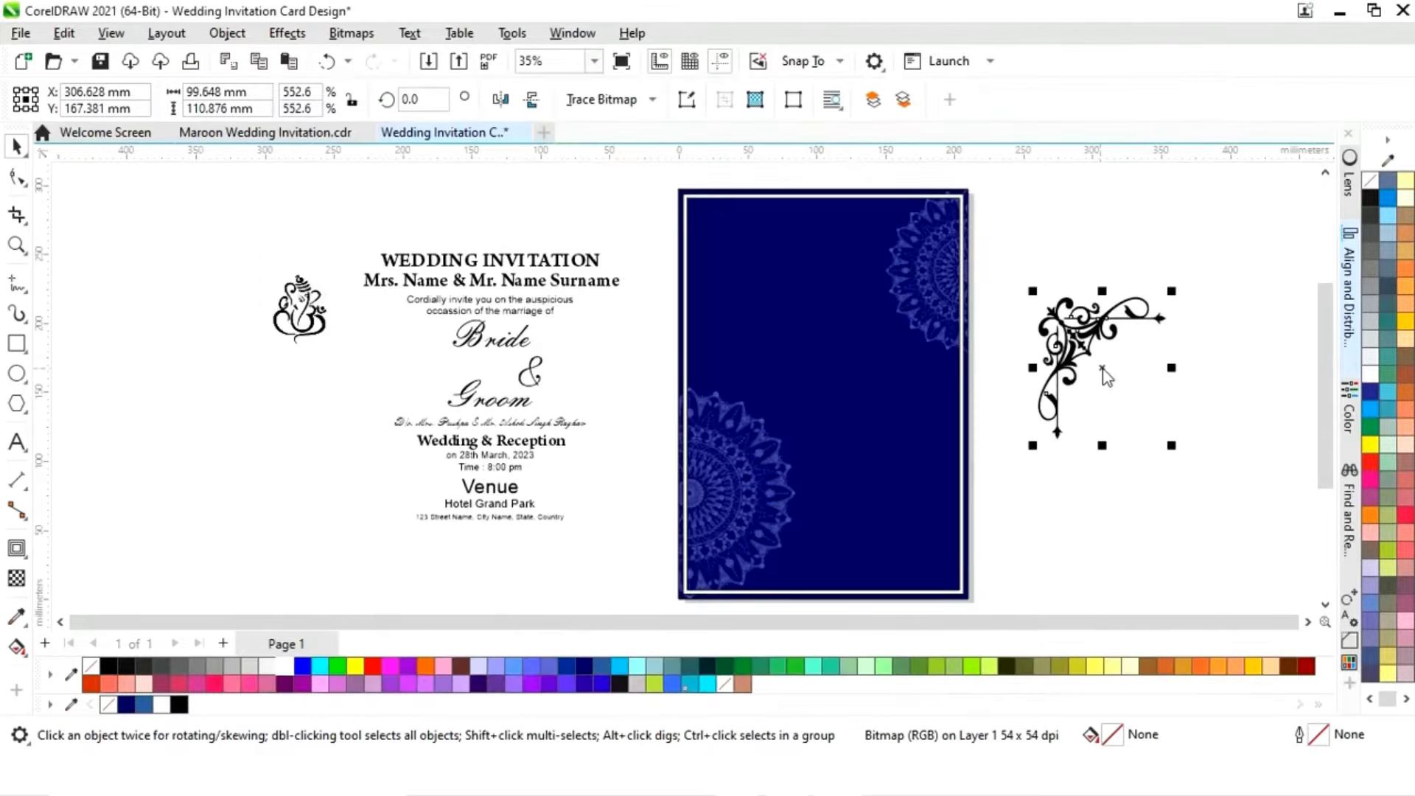
mouse_move(1104, 376)
left_mouse_down()
mouse_move(1128, 347)
mouse_move(839, 343)
mouse_move(798, 309)
left_mouse_up()
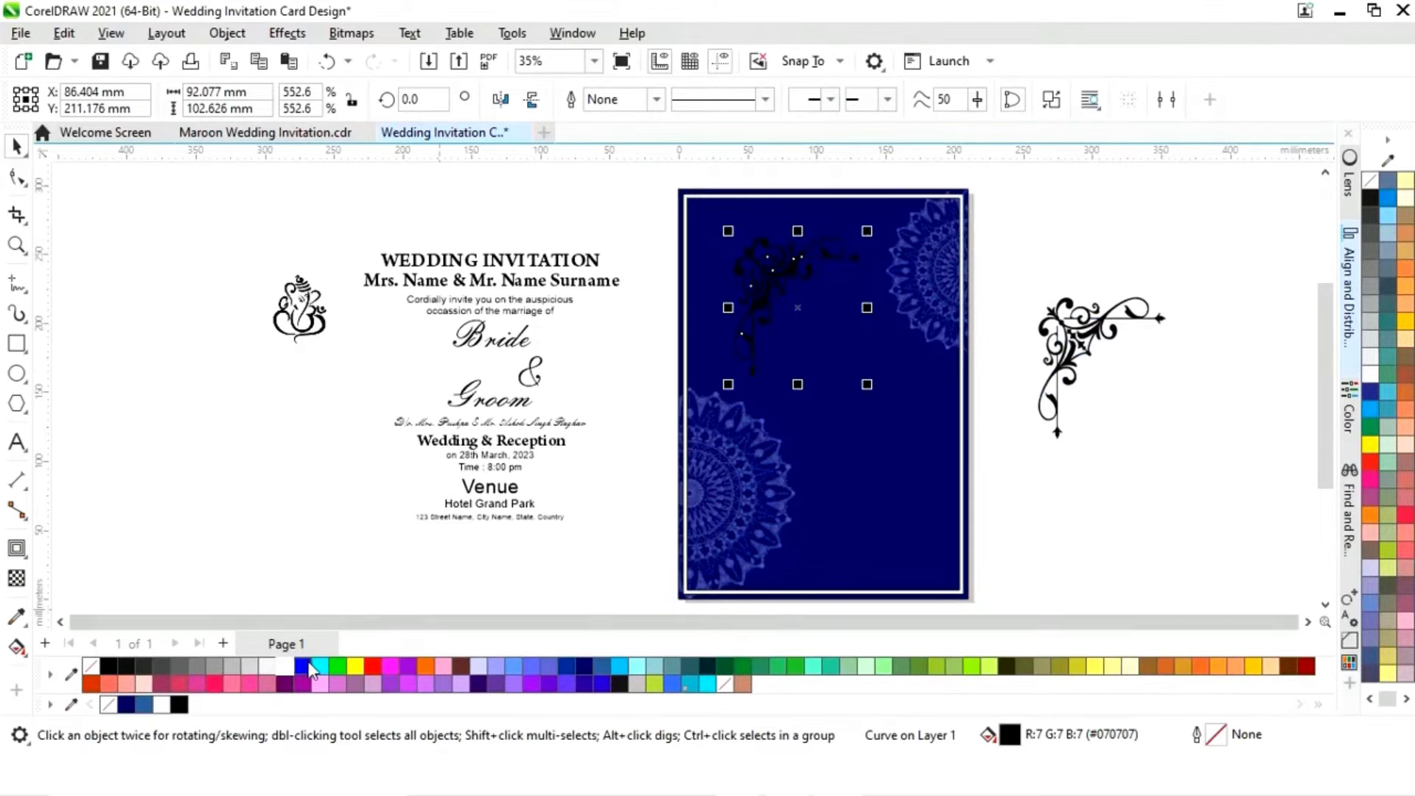
Step: Fill the traced ornament white and delete the leftover original bitmap
left_click(285, 666)
left_click(1084, 339)
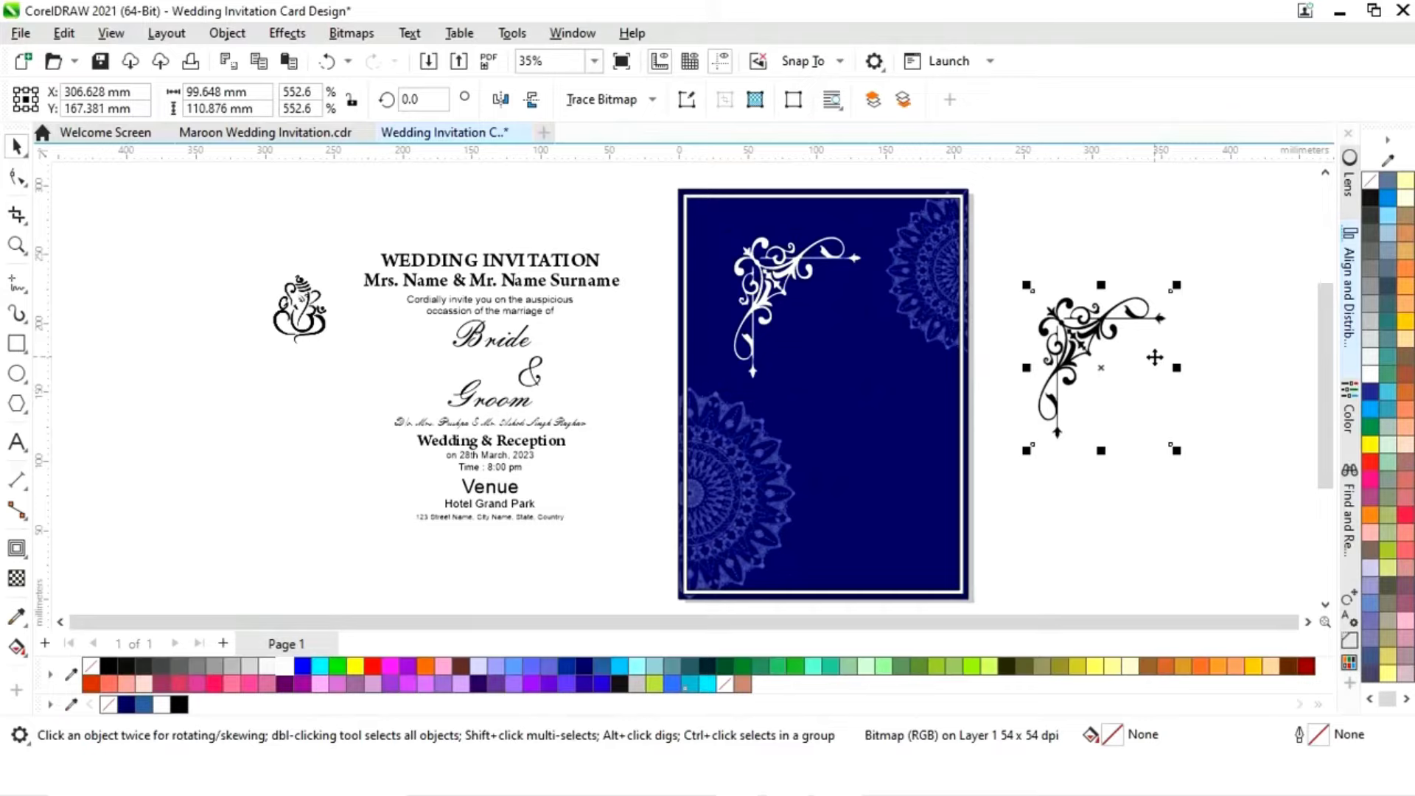
key("Delete")
Step: Shrink the white ornament to about 49.4 × 55.0 mm and fit it into the card's top-left corner
left_click_drag(759, 288, 717, 261)
key("z")
left_click_drag(682, 184, 916, 410)
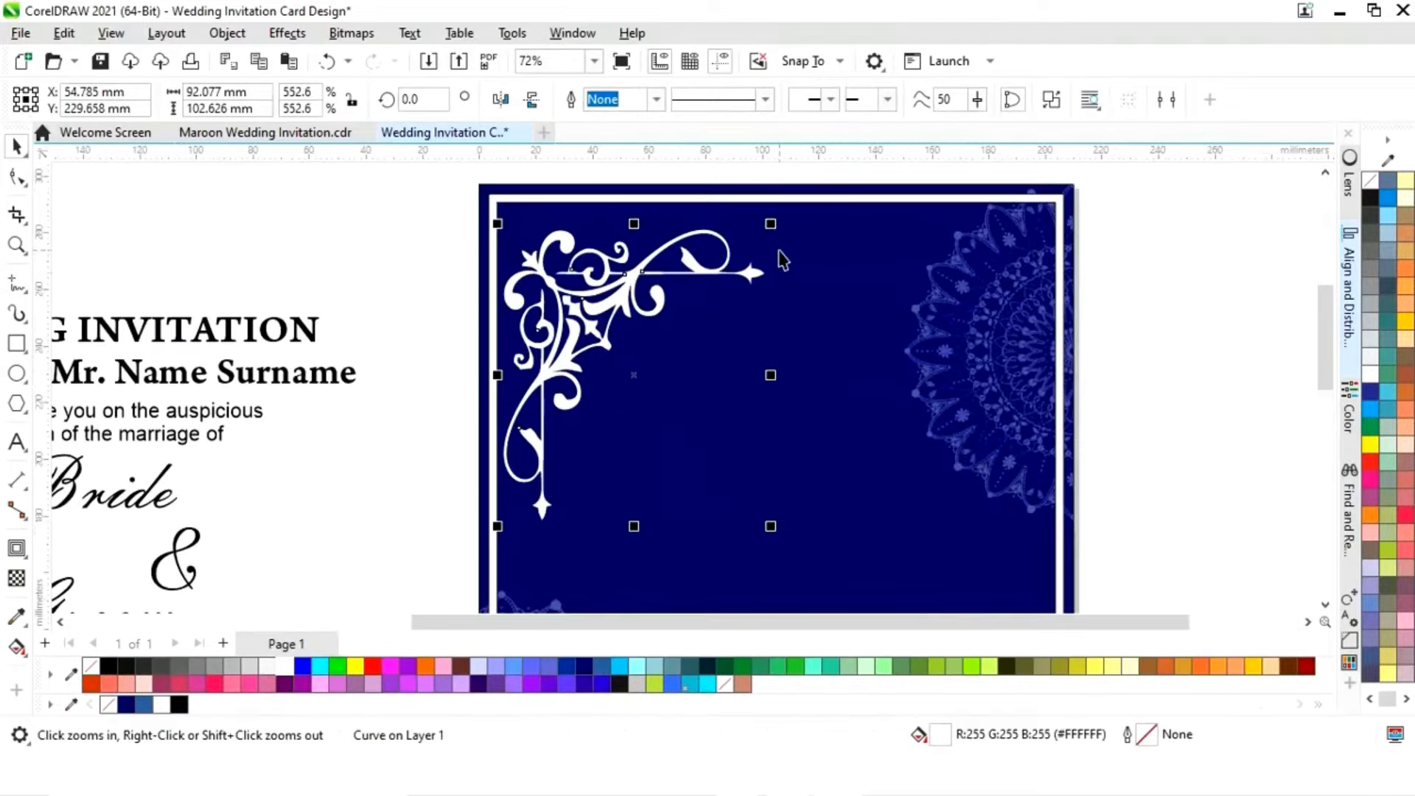
left_click_drag(823, 205, 770, 255)
left_click_drag(668, 324, 635, 375)
left_click_drag(546, 409, 546, 246)
left_click(1130, 299)
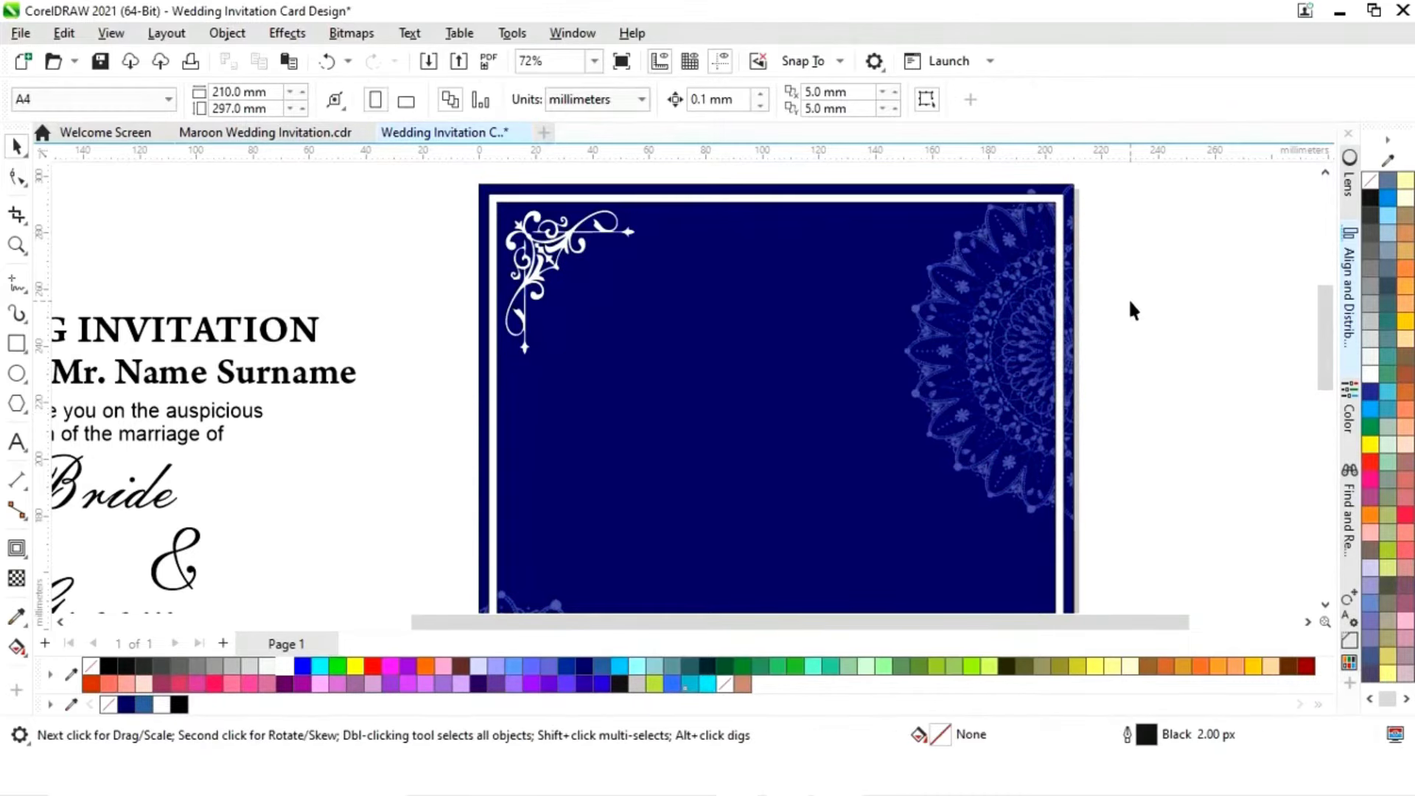
key("F4")
left_click(796, 216)
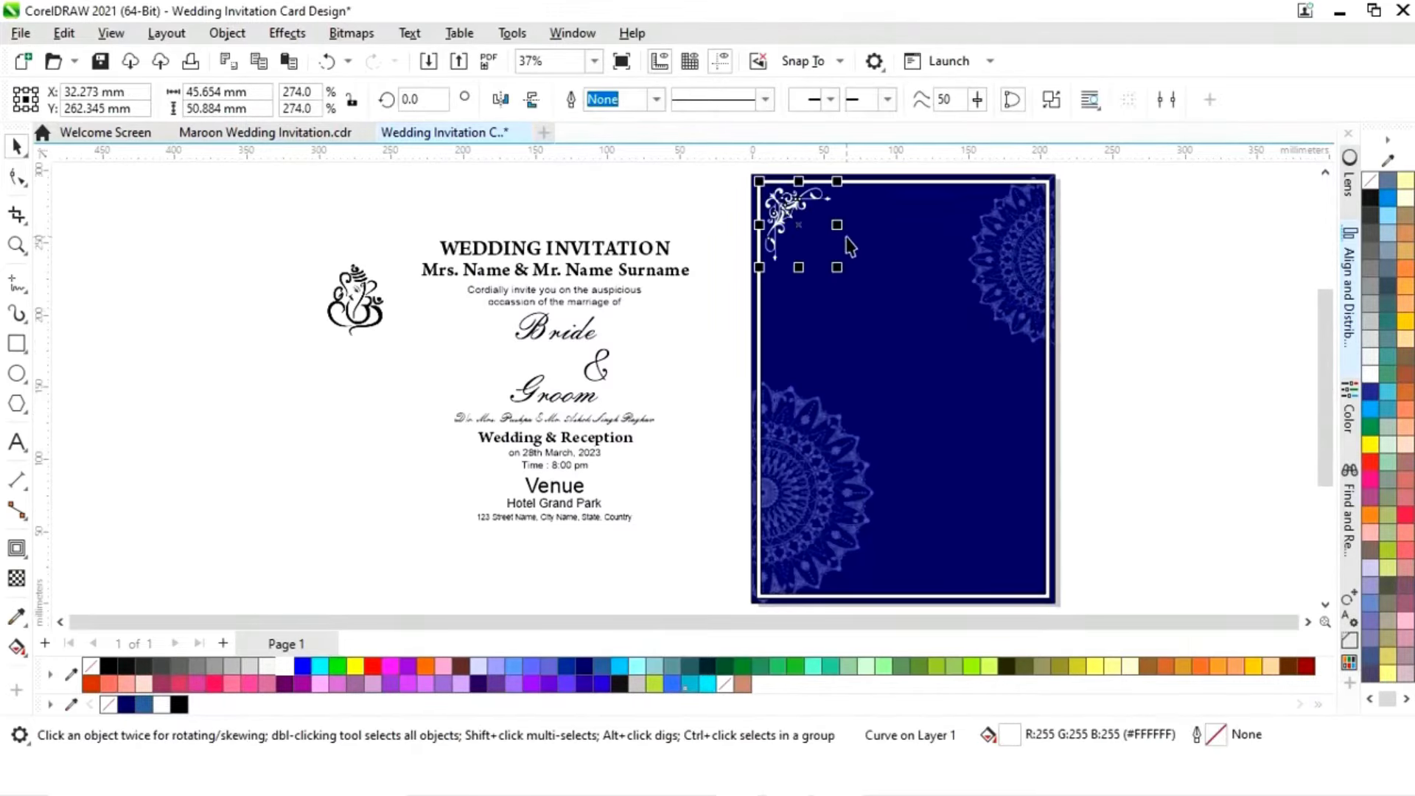
left_click_drag(842, 266, 850, 273)
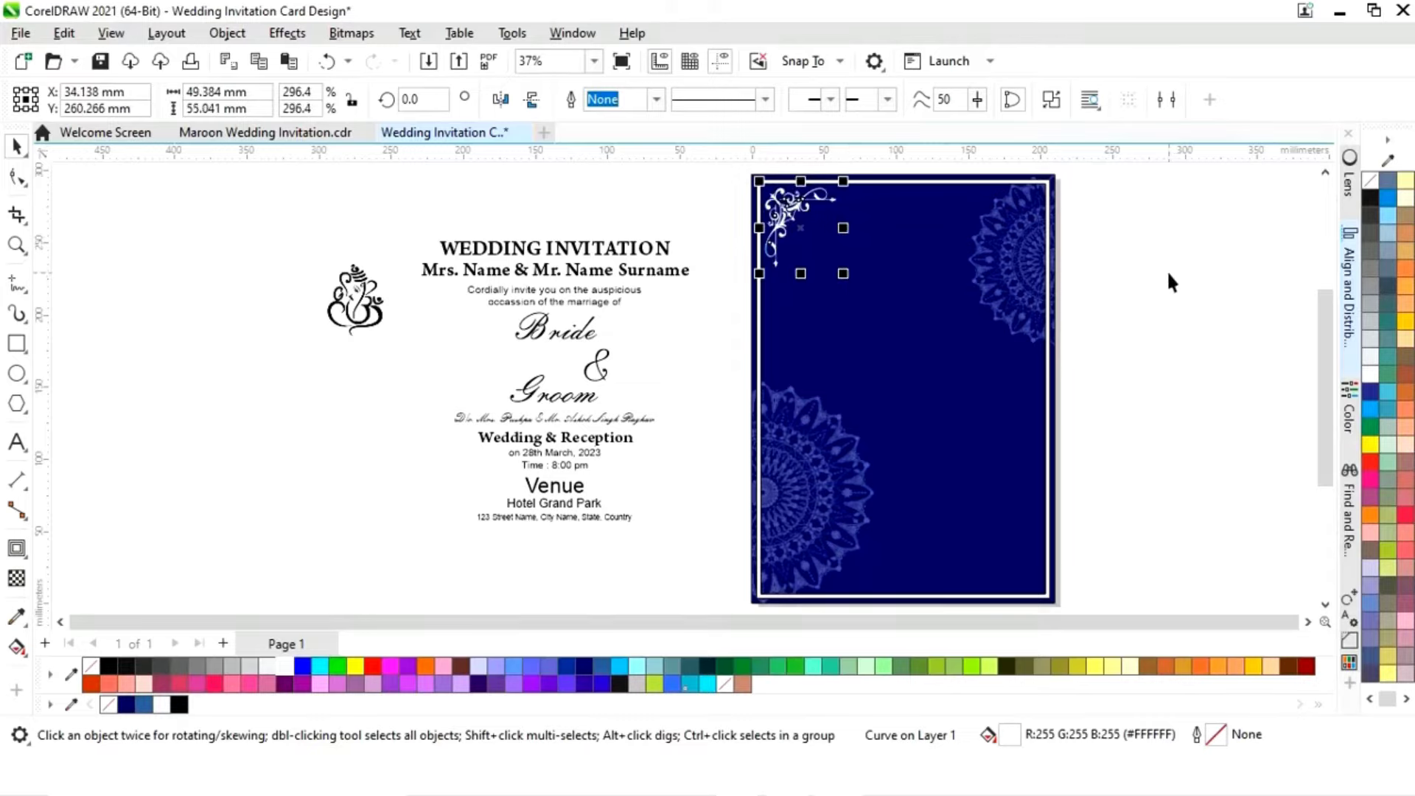
key("Left")
key("Left")
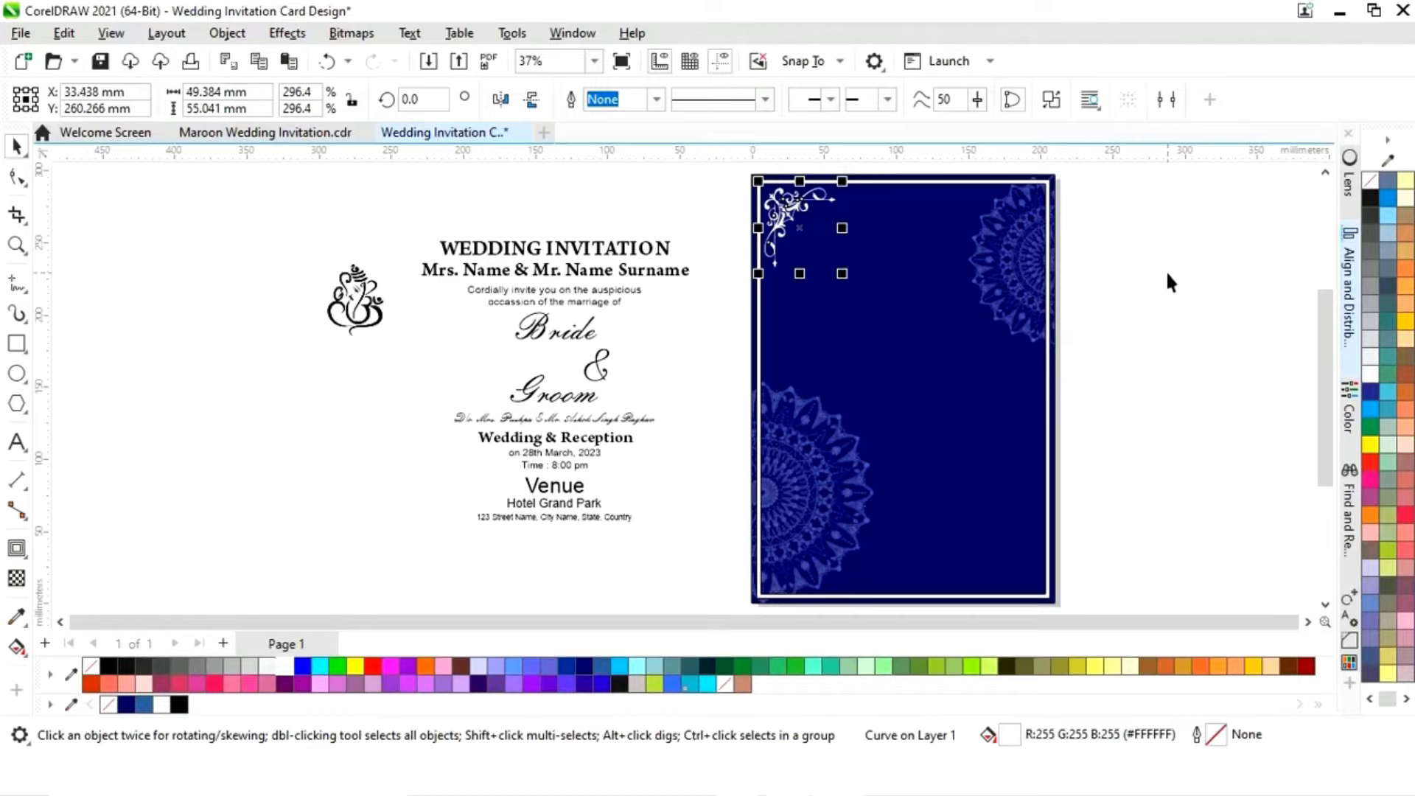
left_click(860, 253)
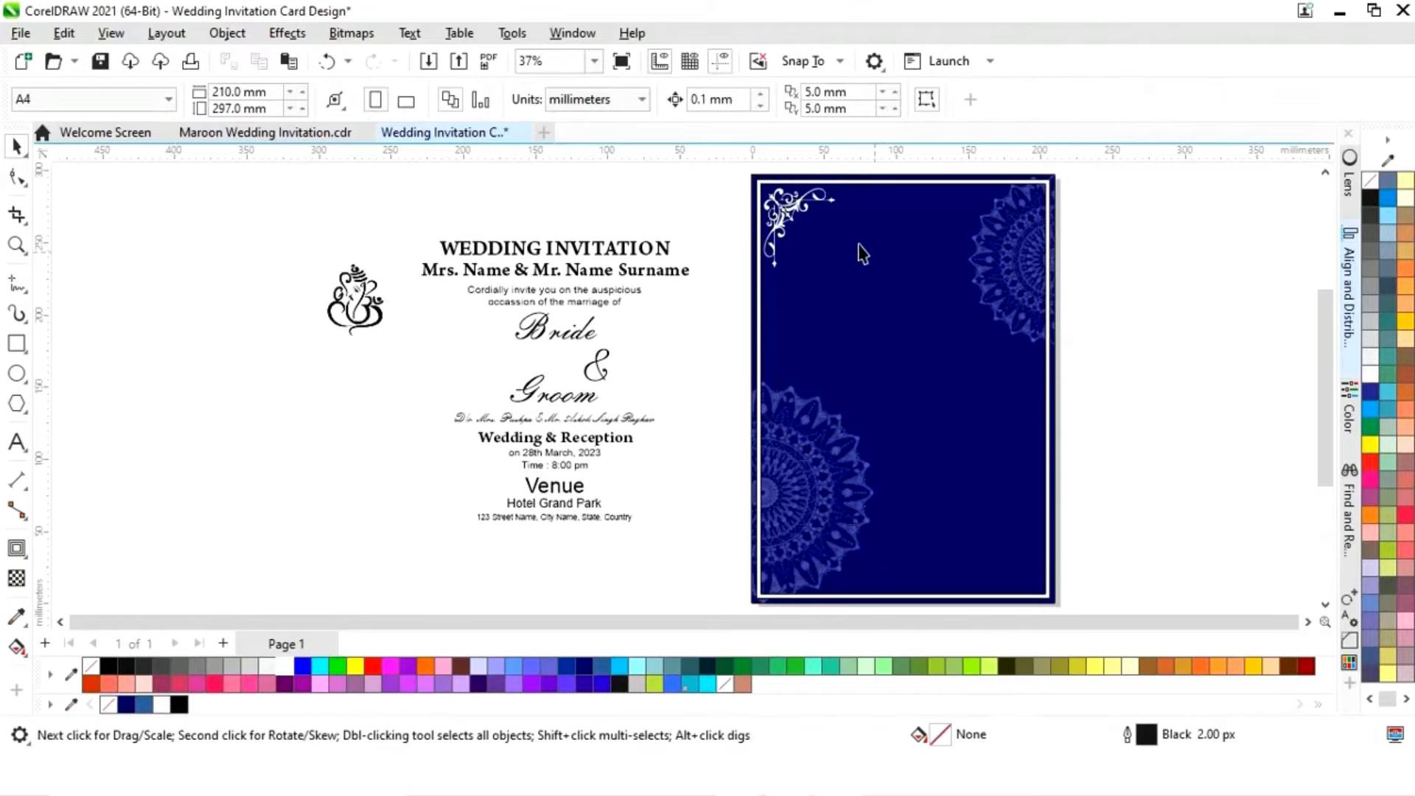
Step: Copy the white ornament to the bottom-right and mirror it horizontally and vertically
left_click(800, 221)
left_click_drag(798, 241, 986, 536)
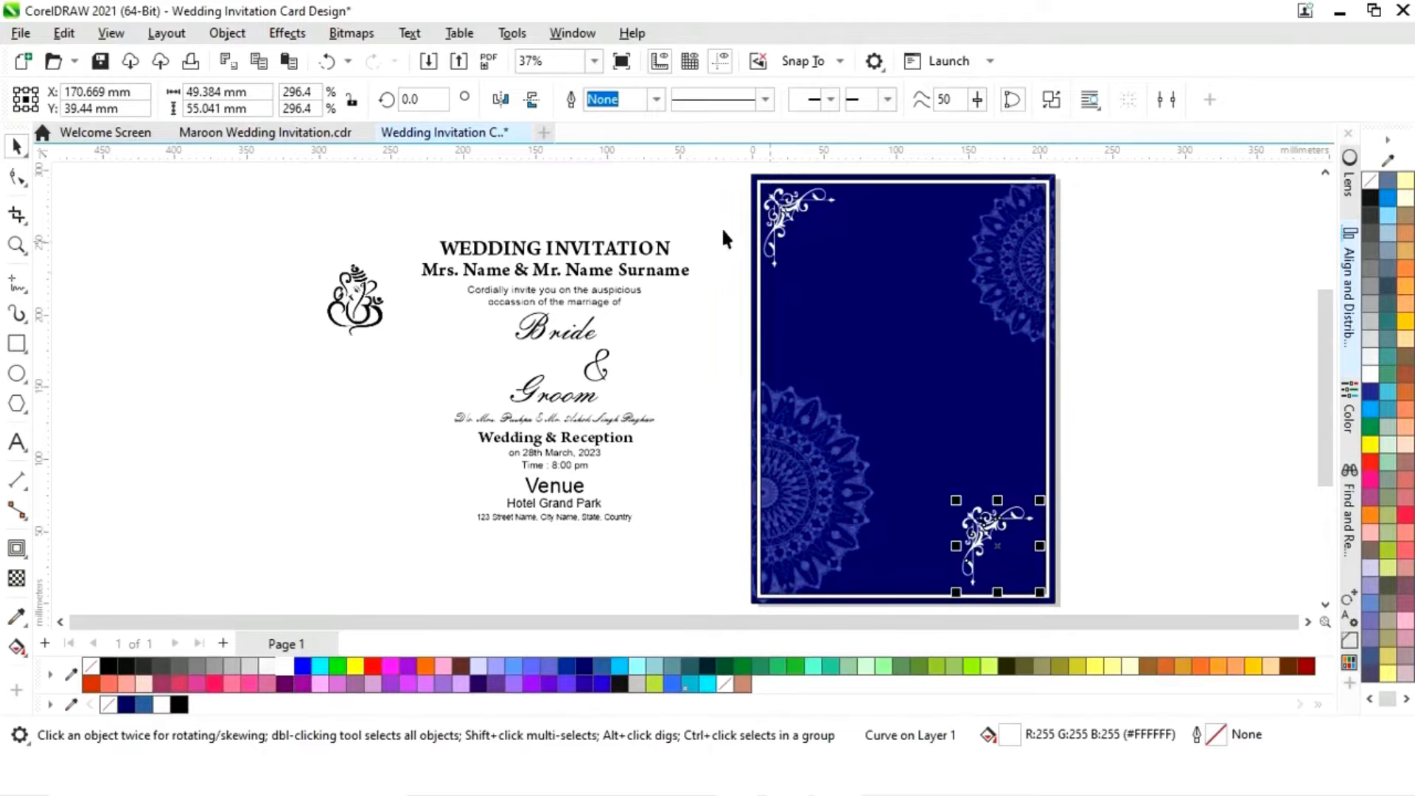
left_click(502, 100)
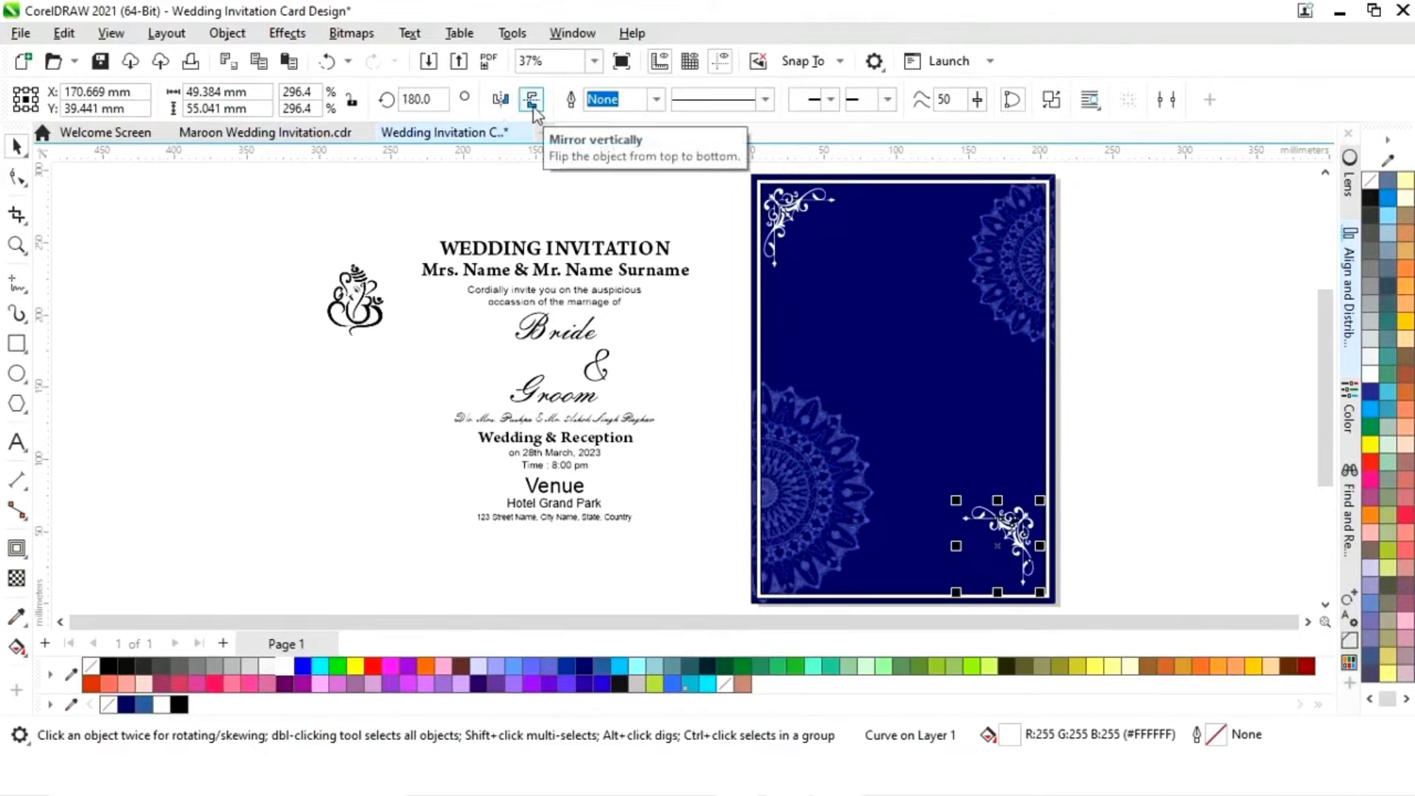
left_click(532, 101)
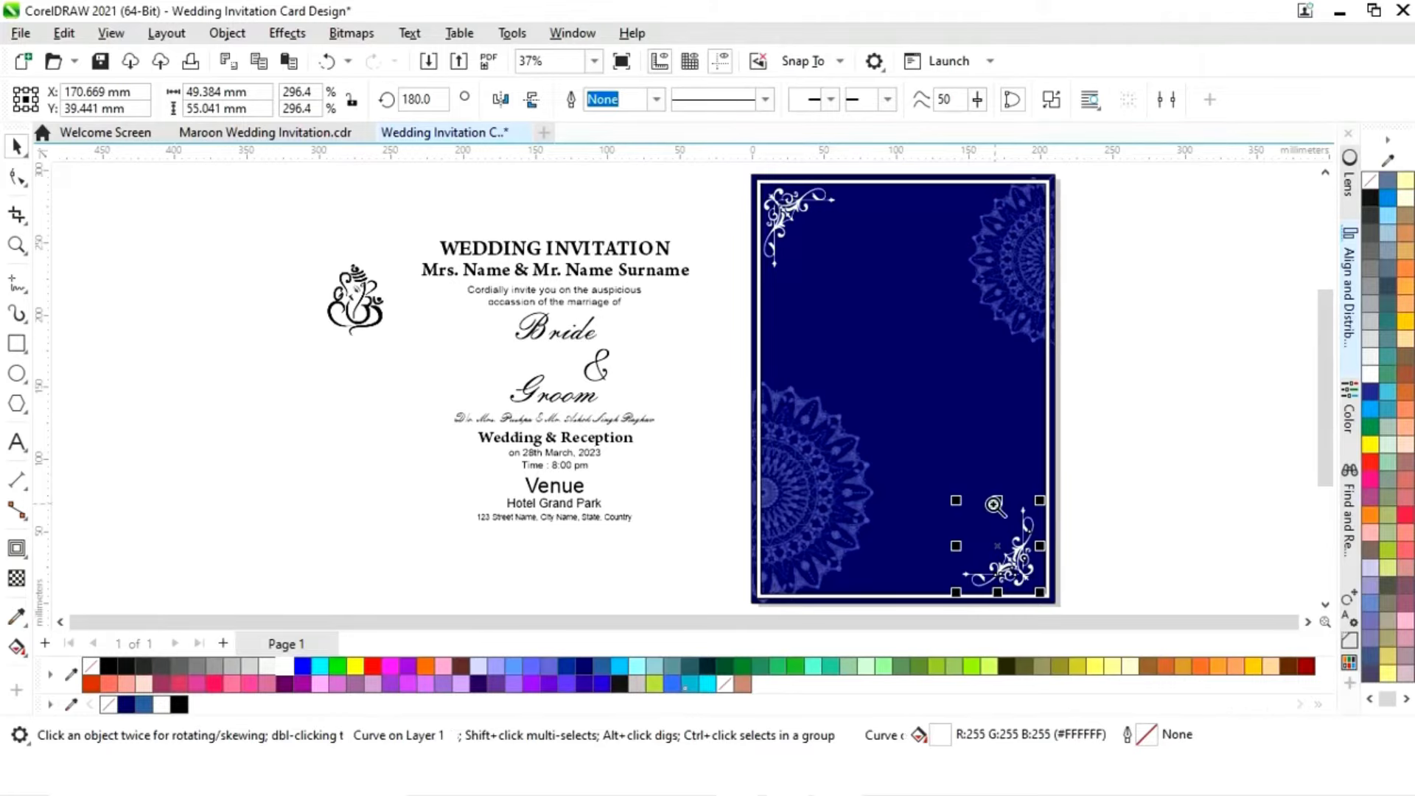
Step: Nudge the mirrored ornament snugly into the card's lower-right corner
key("z")
left_click_drag(955, 462, 1059, 563)
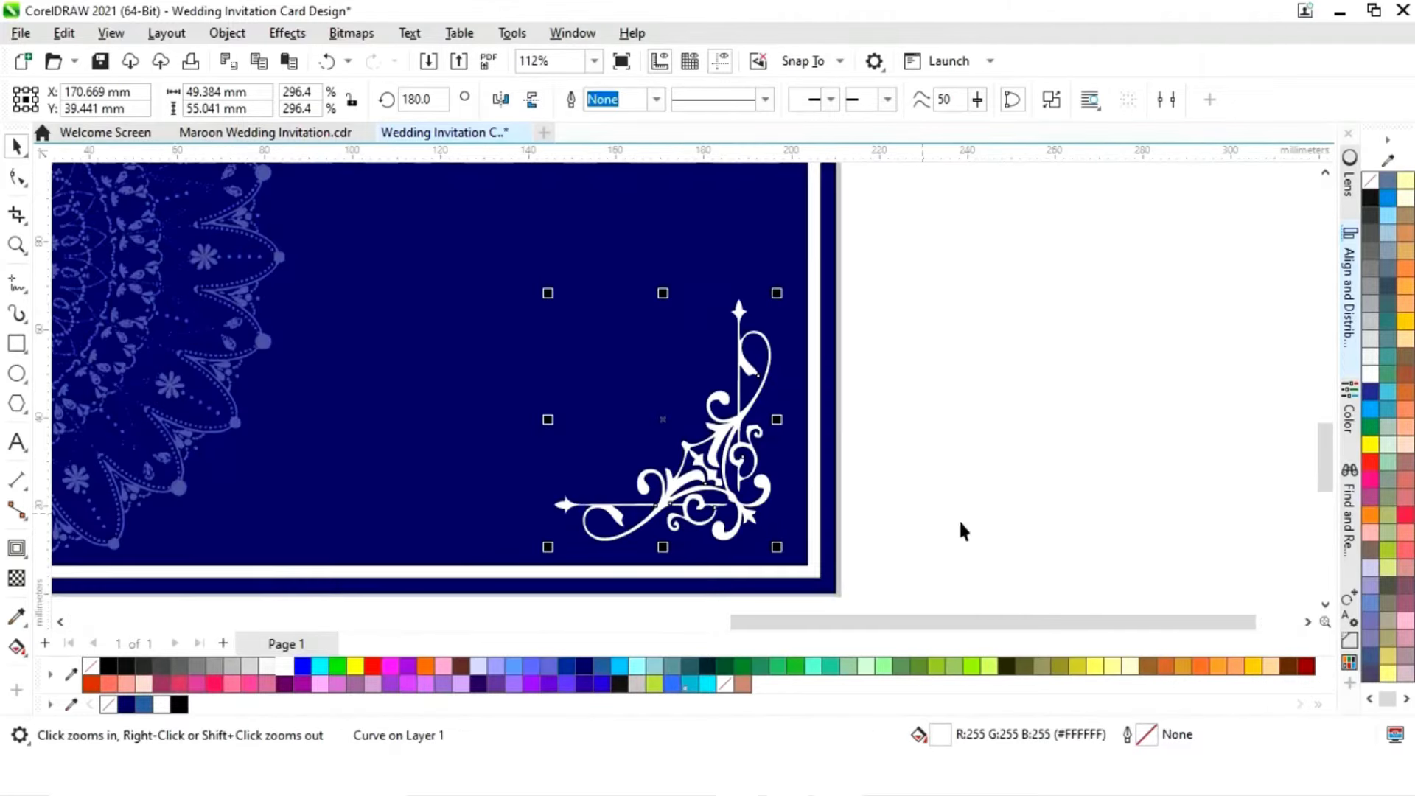
key("space")
left_click_drag(752, 491, 774, 501)
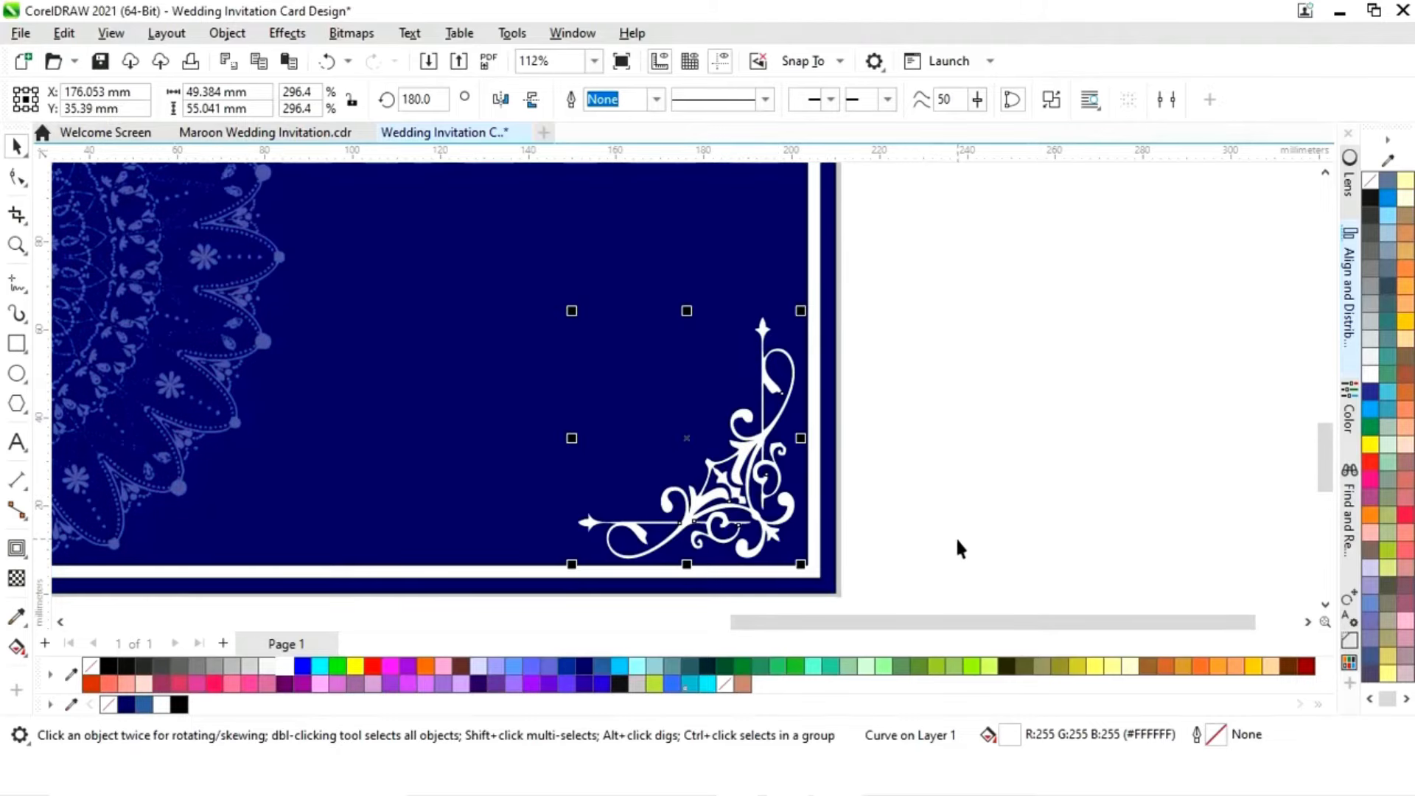
key("Up")
key("Up")
key("Up")
key("Up")
key("Up")
key("Up")
key("Up")
key("Up")
key("Up")
key("Up")
key("Right")
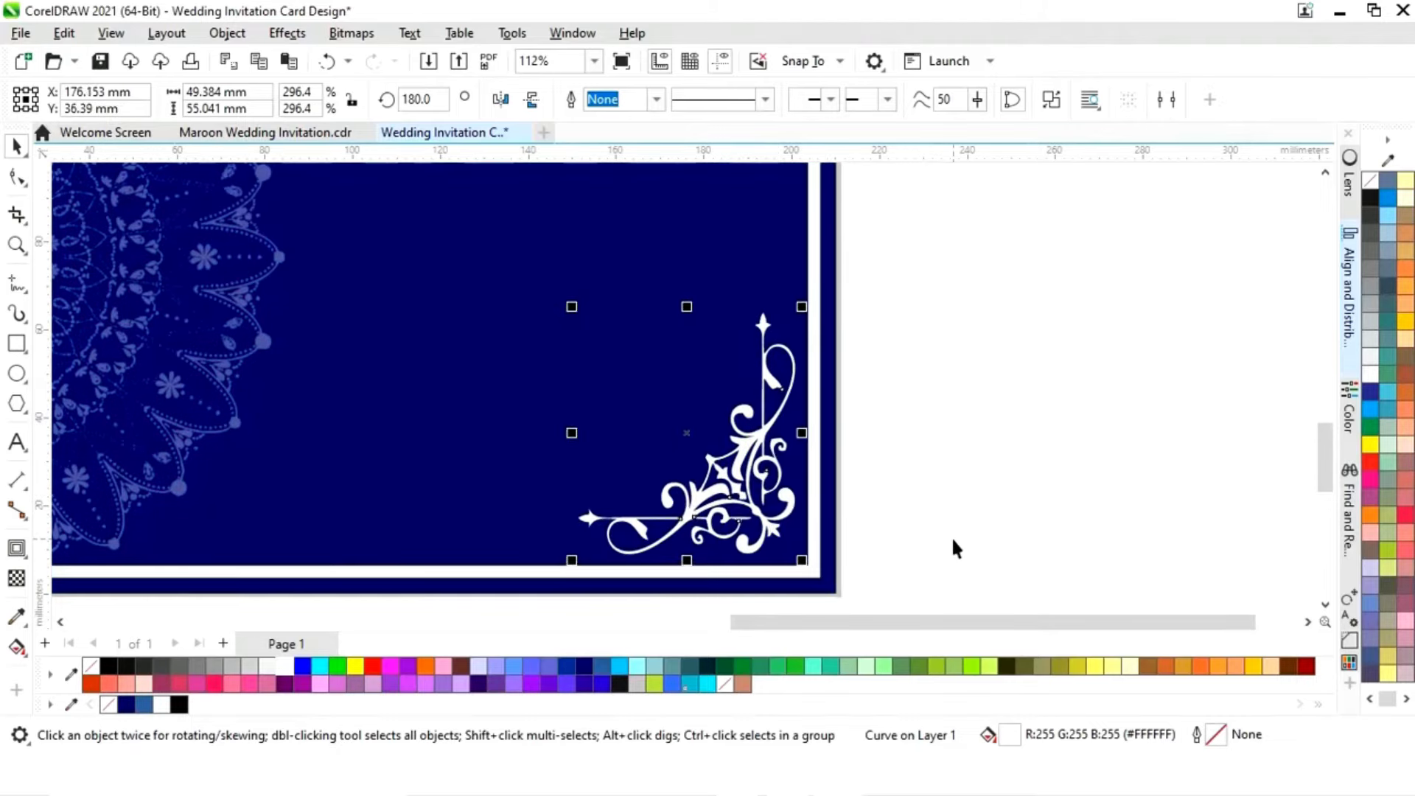
left_click(945, 526)
key("F4")
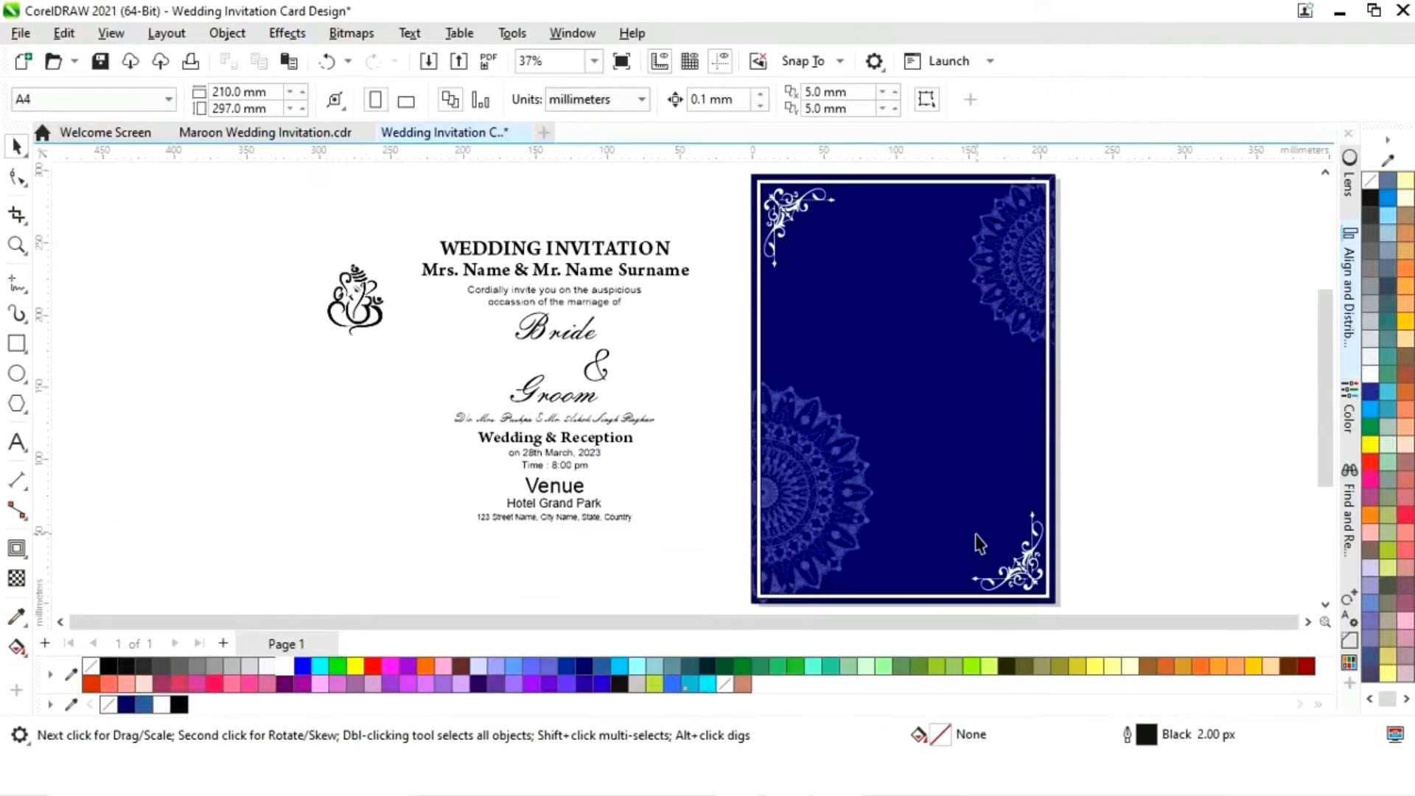
Step: Trace the black Ganesha image with Outline Trace > Logo
left_click(361, 317)
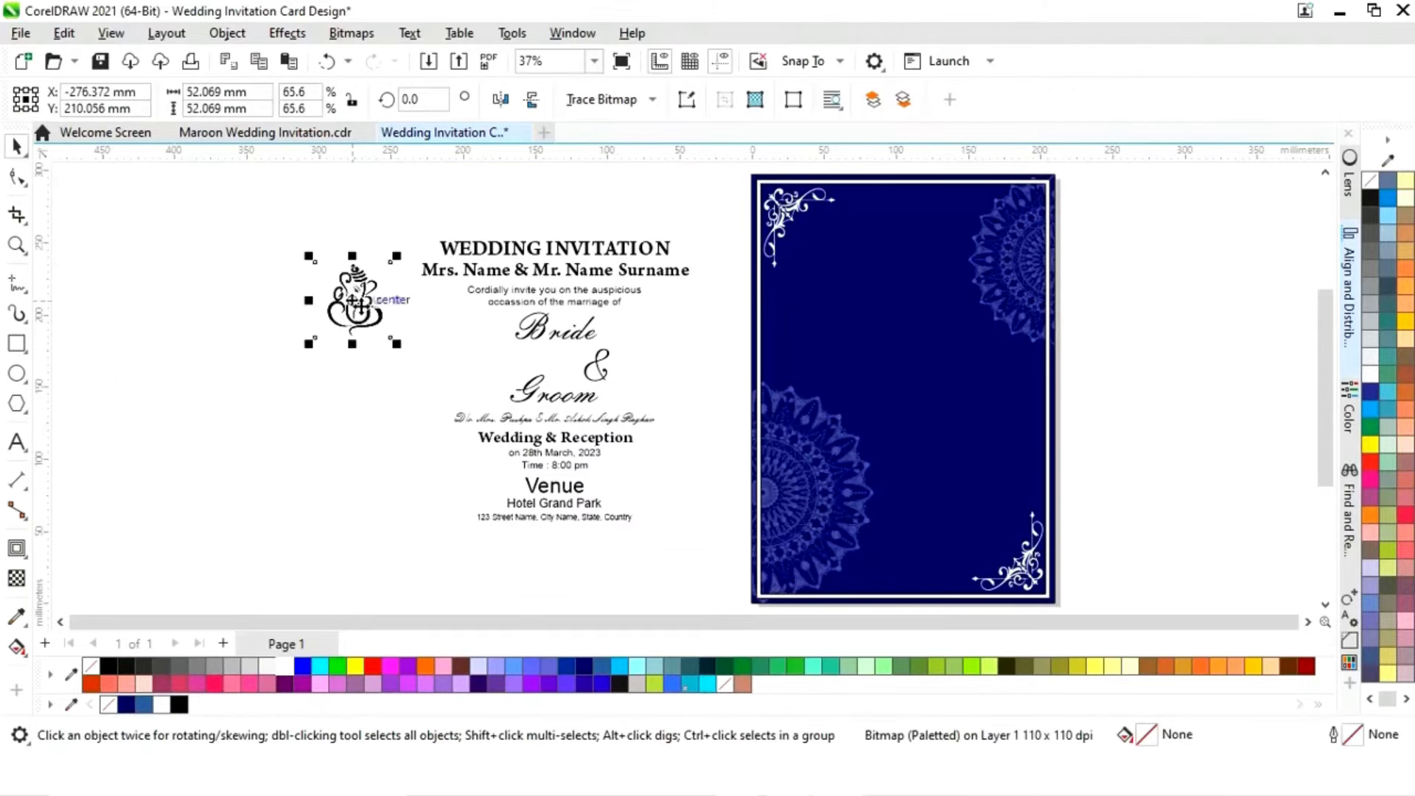
left_click(654, 100)
mouse_move(660, 183)
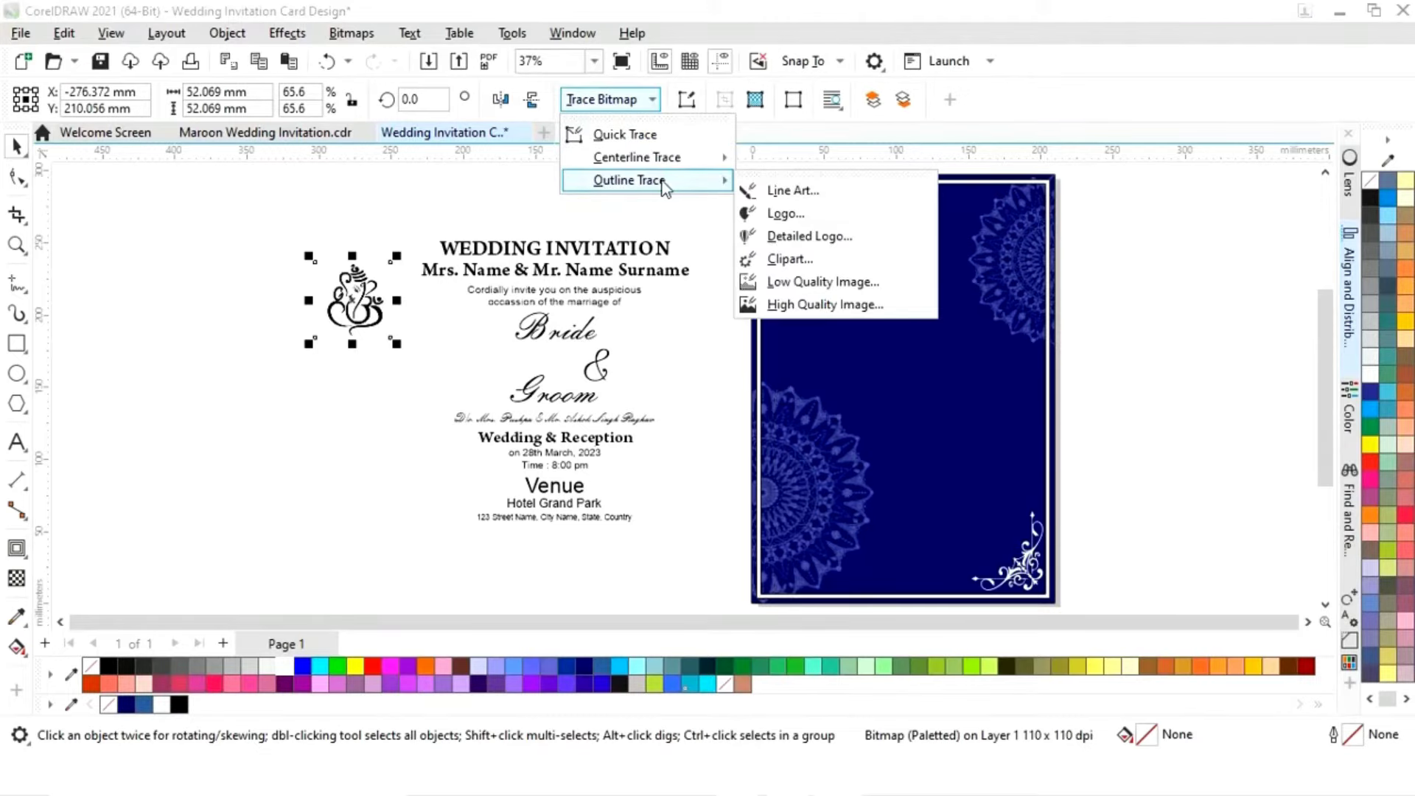
left_click(824, 211)
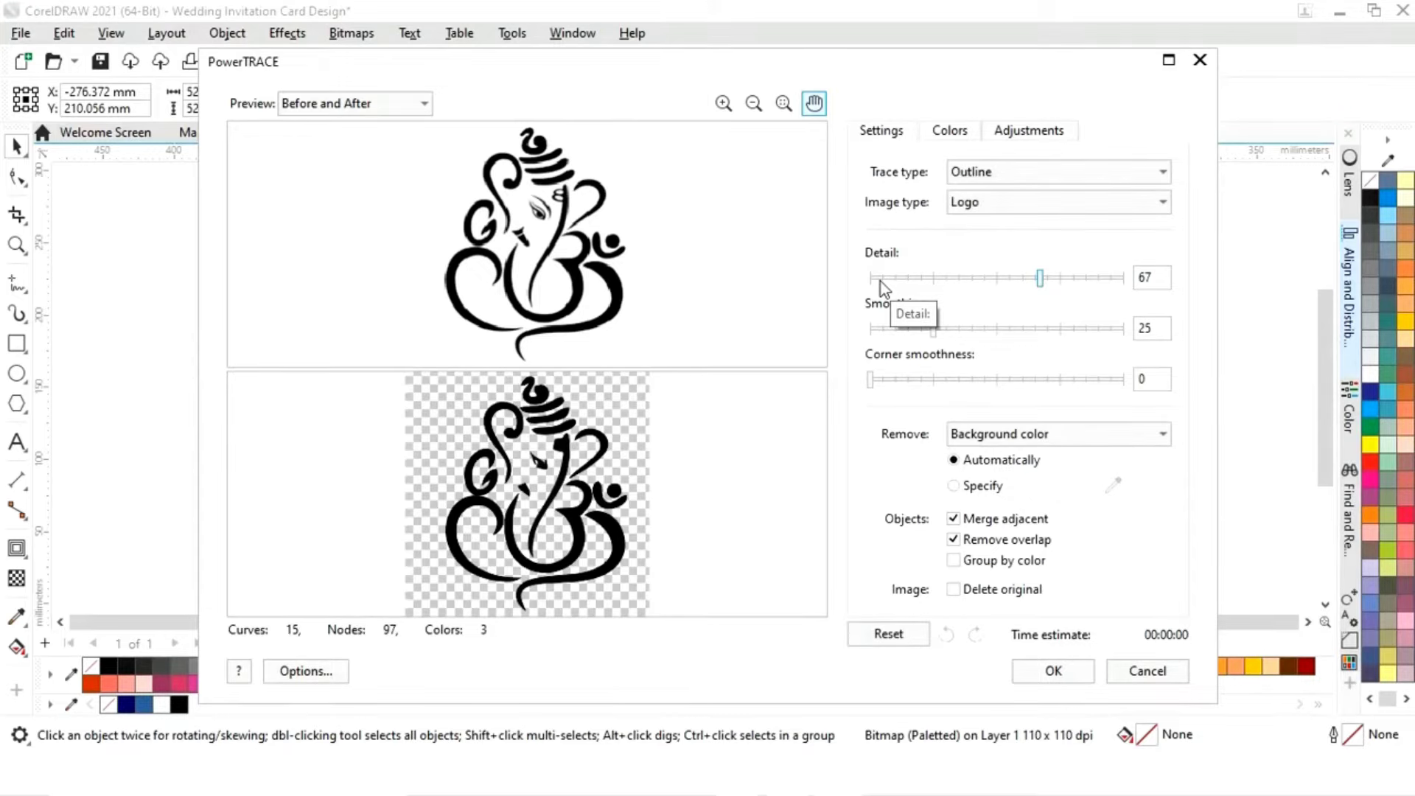
left_click(1054, 671)
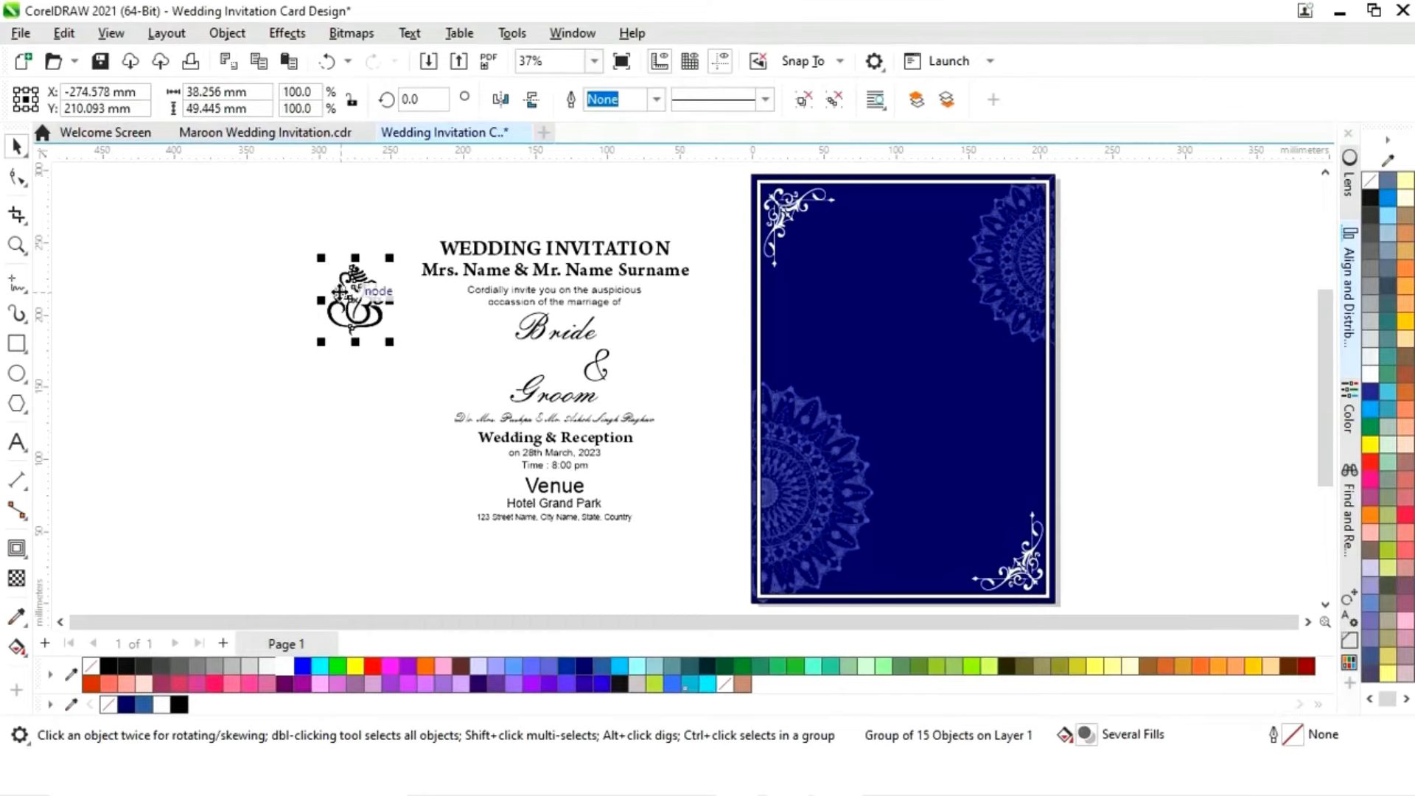
Step: Place the traced Ganesha at the top of the card, fill it white, and delete the original bitmap
mouse_move(429, 298)
left_mouse_down()
mouse_move(917, 251)
mouse_move(896, 232)
left_mouse_up()
left_click(285, 666)
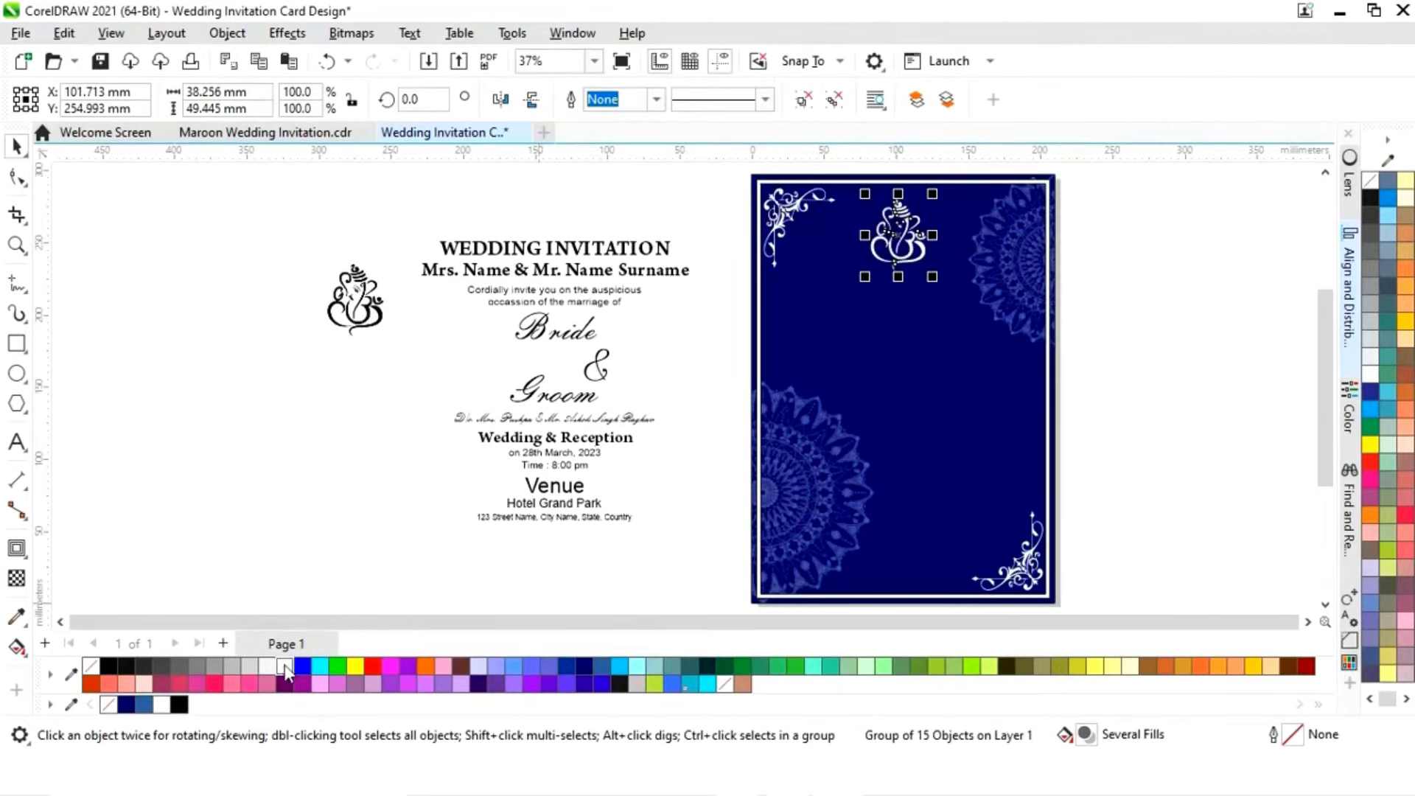
left_click_drag(271, 255, 397, 353)
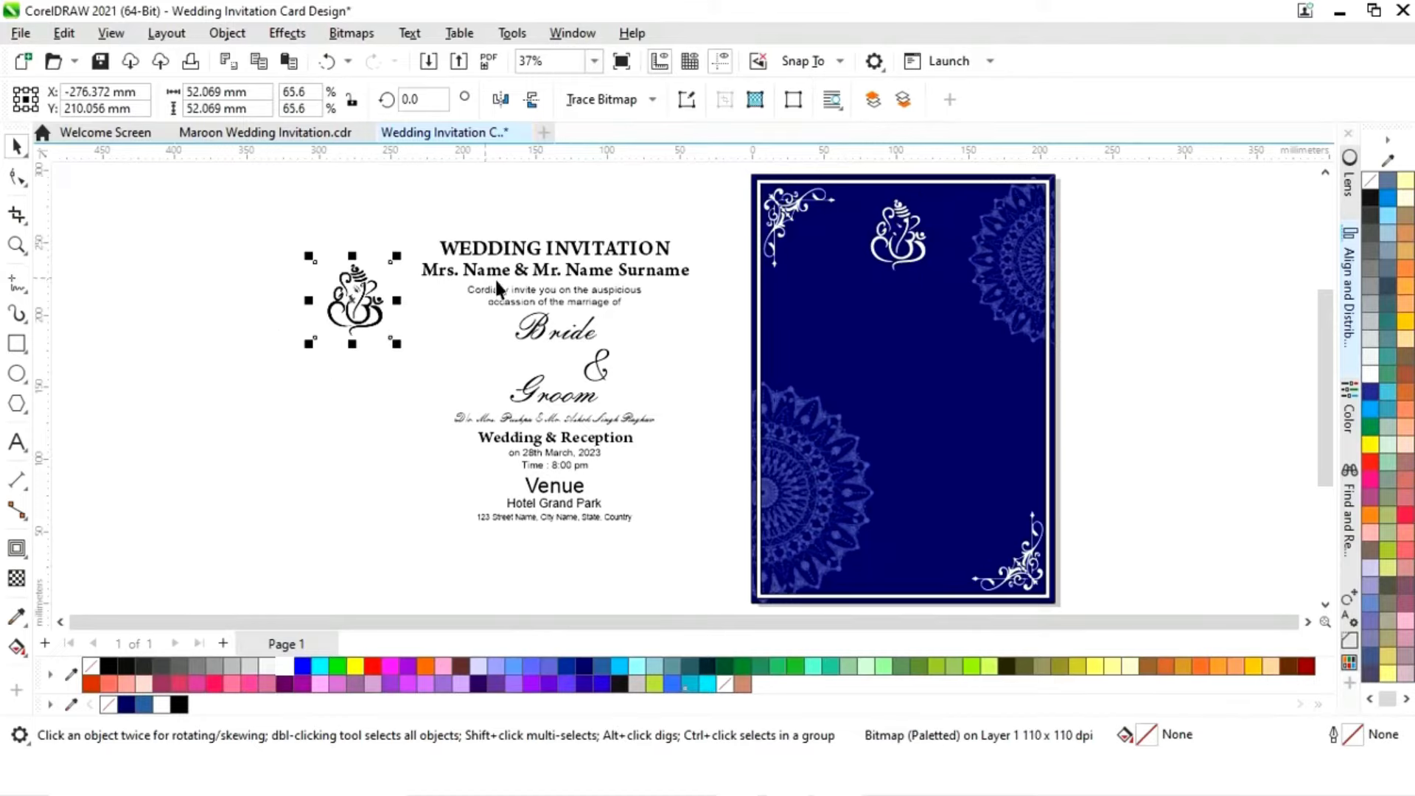
key("Delete")
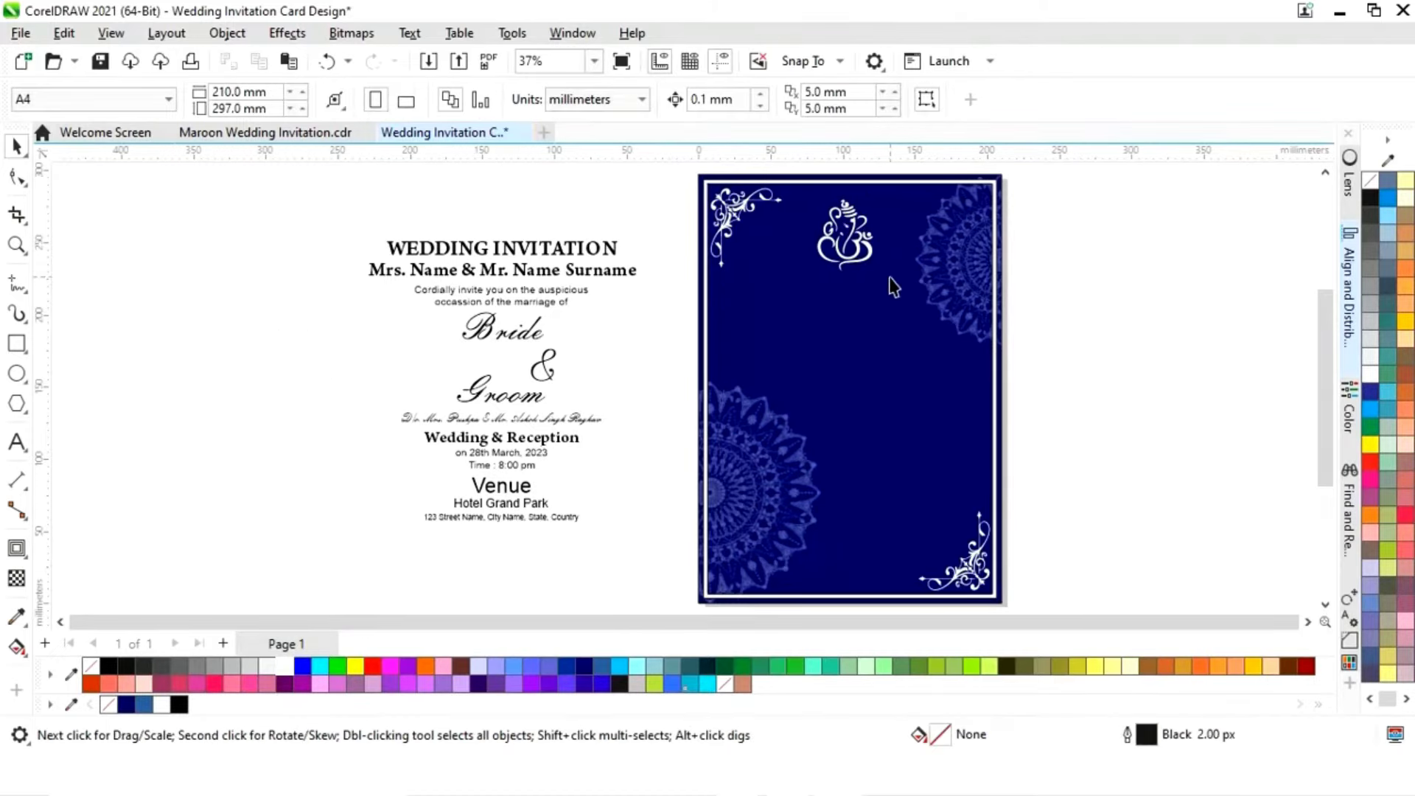
Step: Align the white Ganesha's centre horizontally with the card background
left_click_drag(862, 250, 873, 250)
left_click(897, 314, "shift")
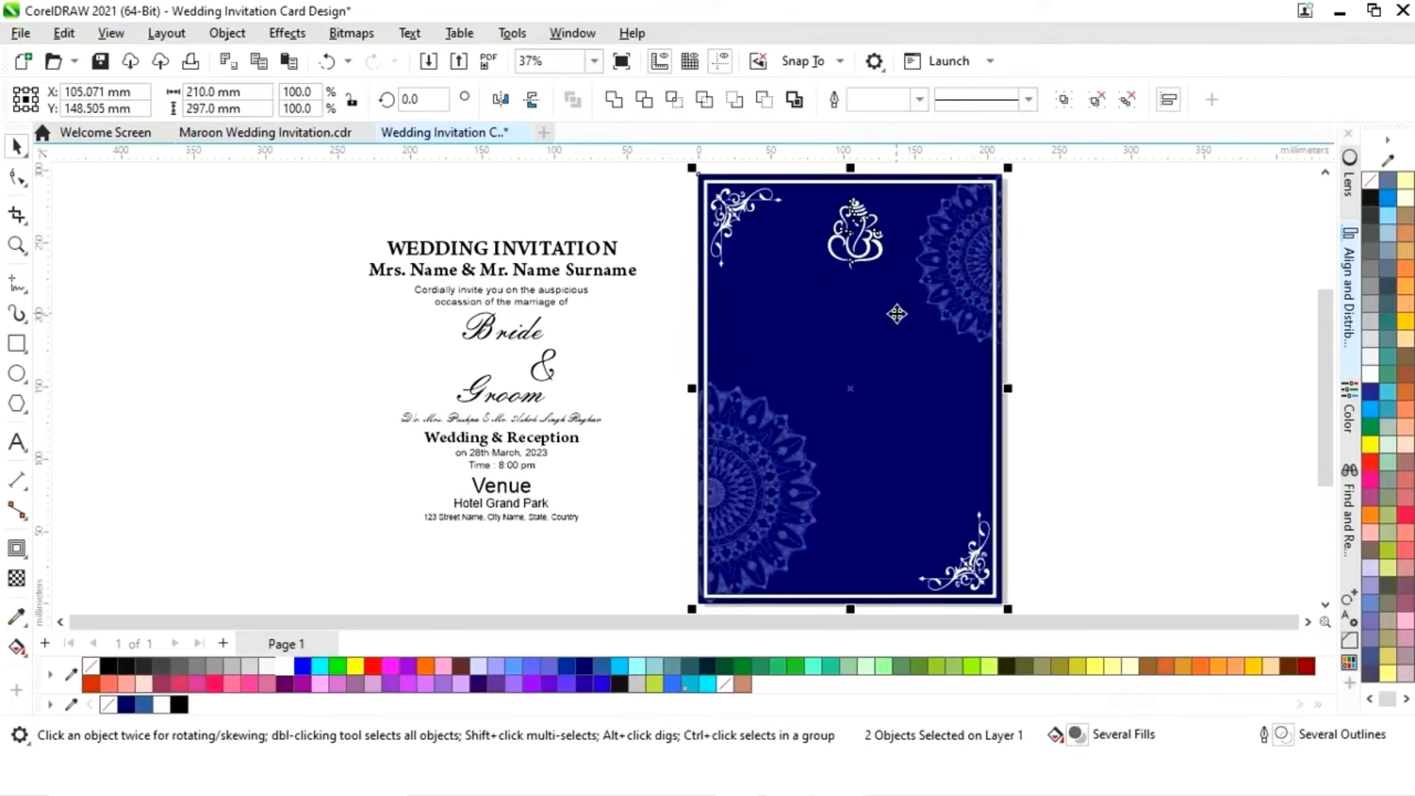
key("c")
left_click(1119, 279)
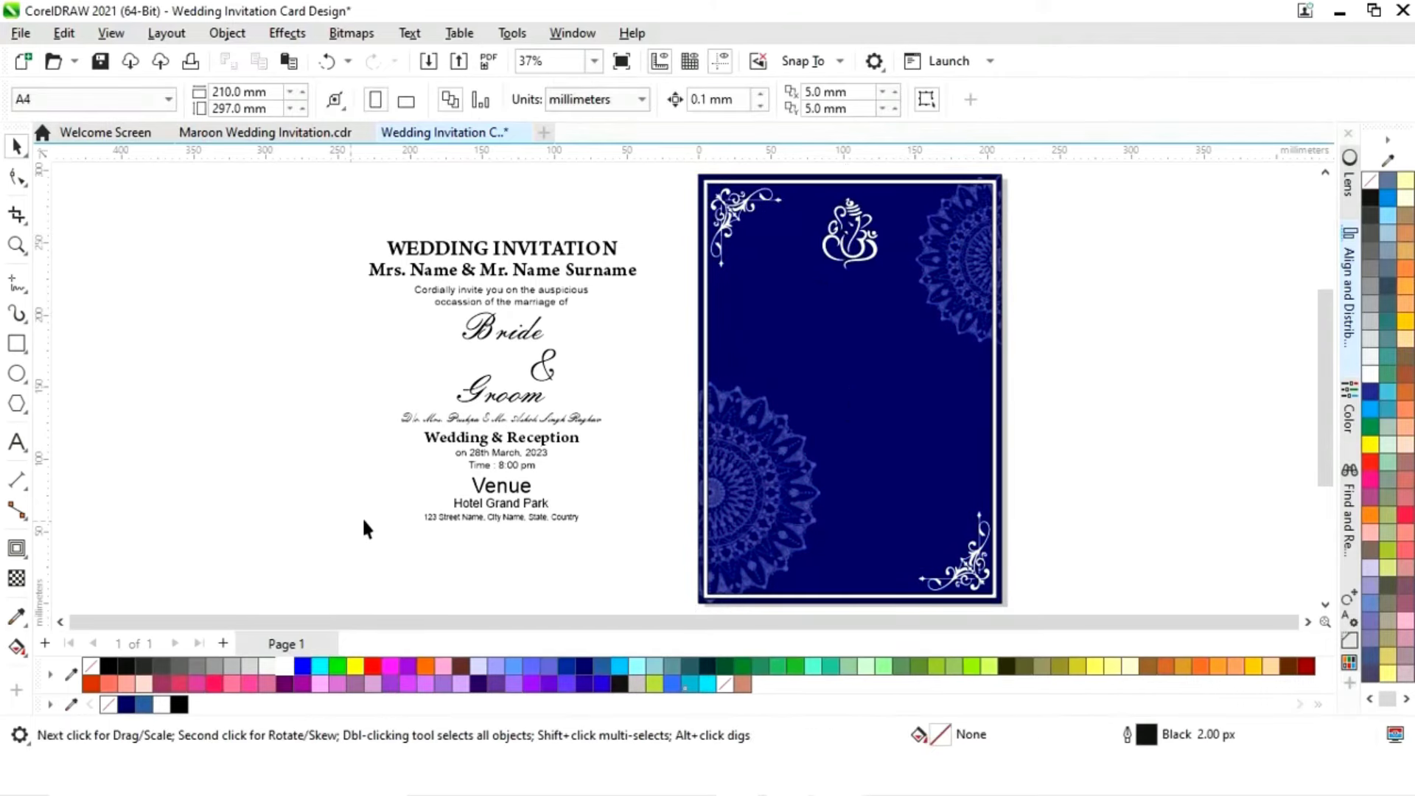
Step: Zoom in on the invitation text and check the font of each line, from WEDDING INVITATION to the address
key("z")
left_click_drag(318, 207, 677, 578)
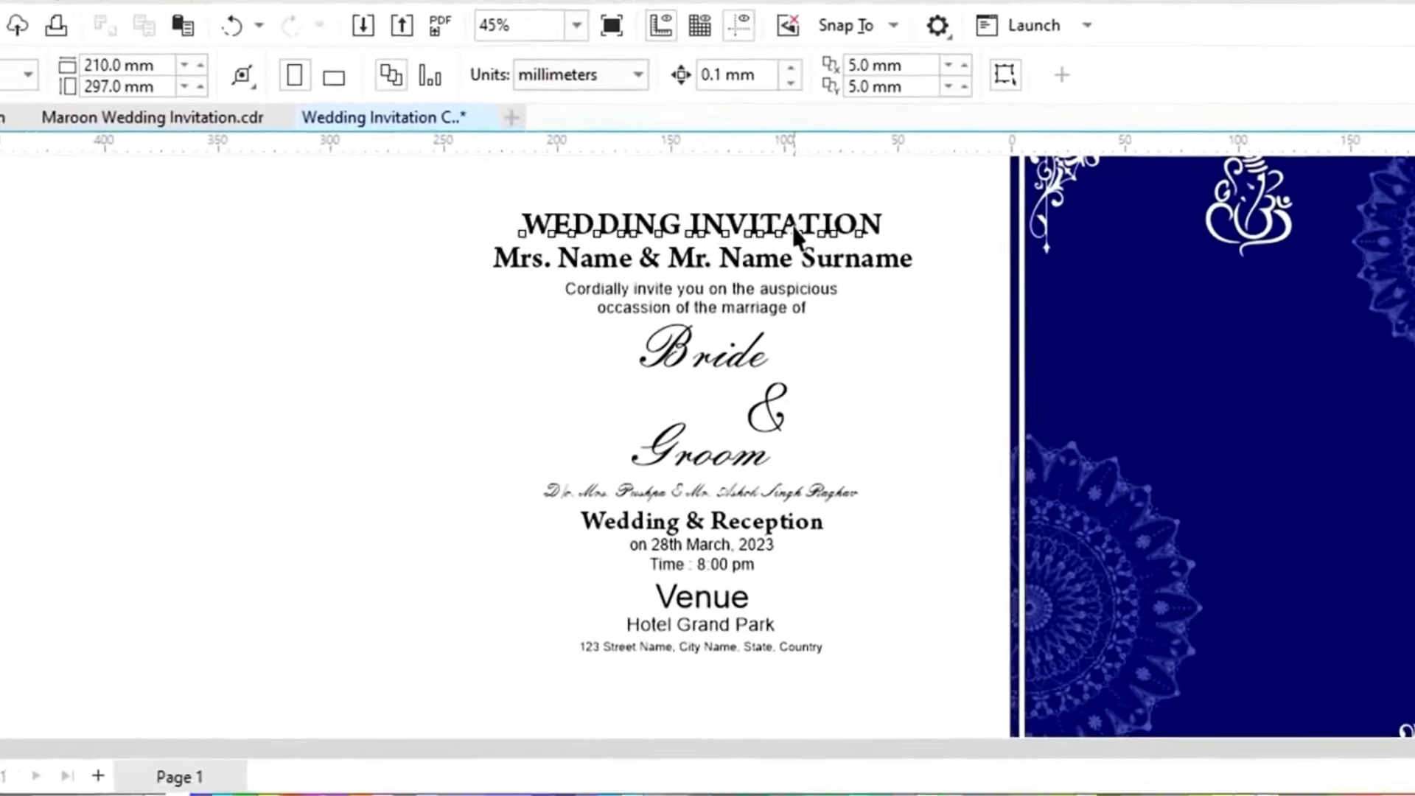
left_click(798, 221)
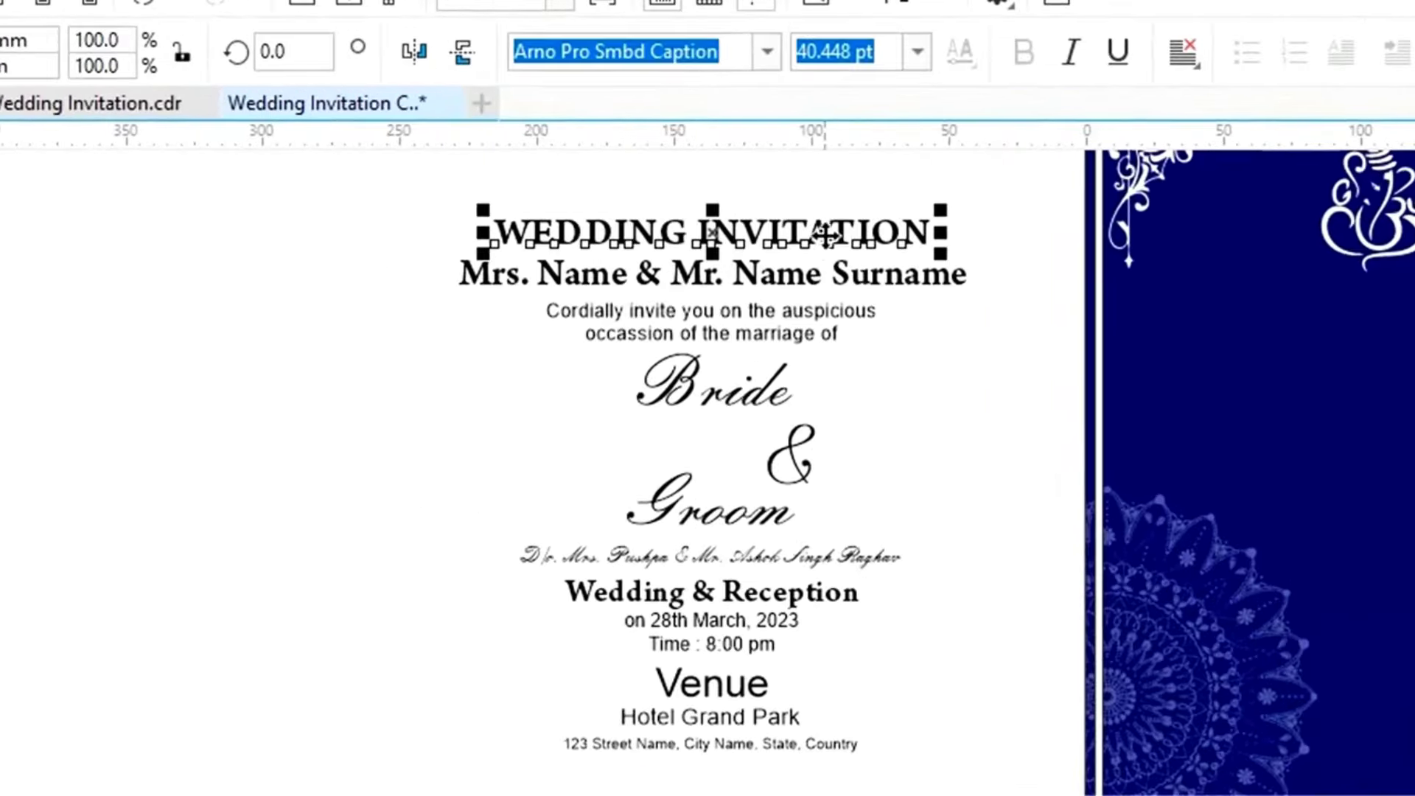
left_click(612, 282)
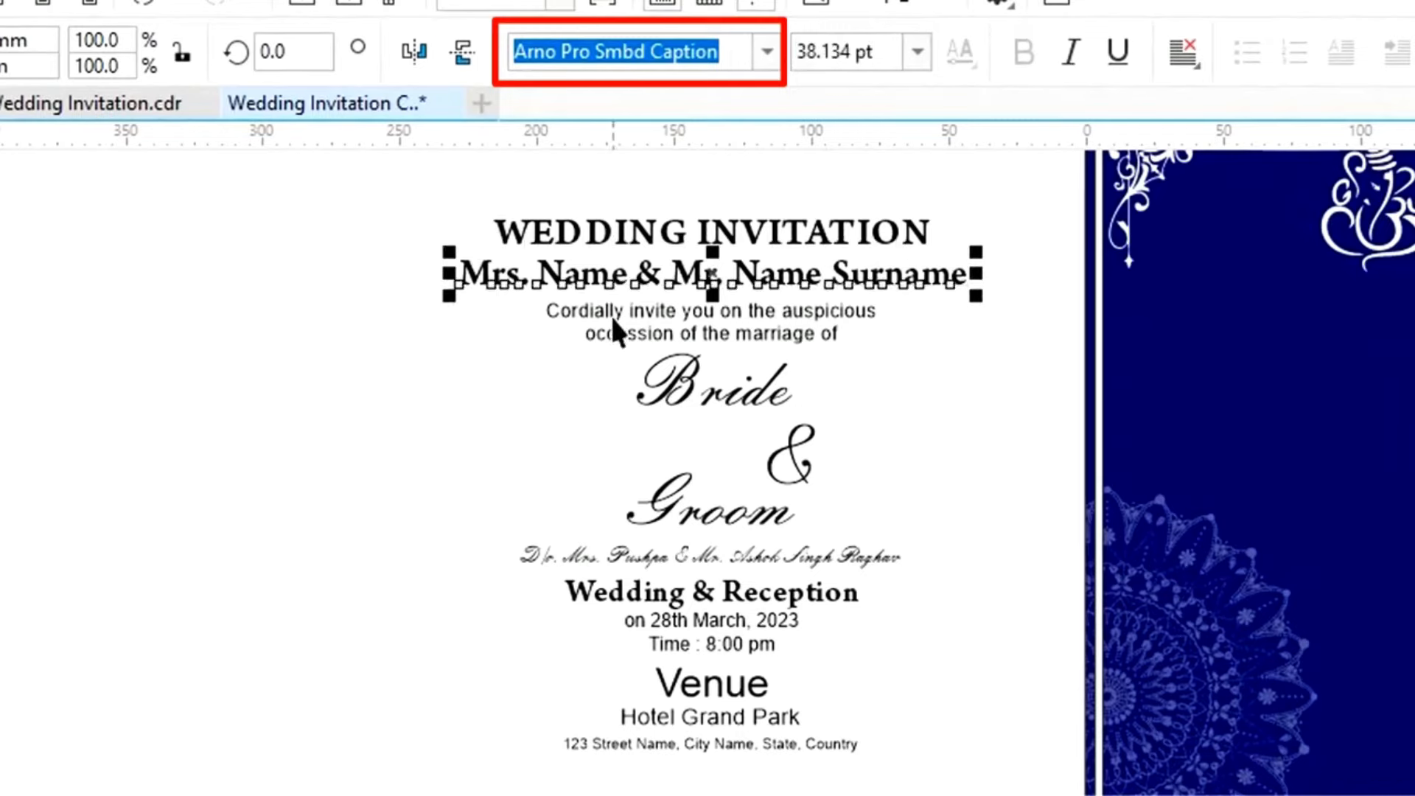
left_click(612, 316)
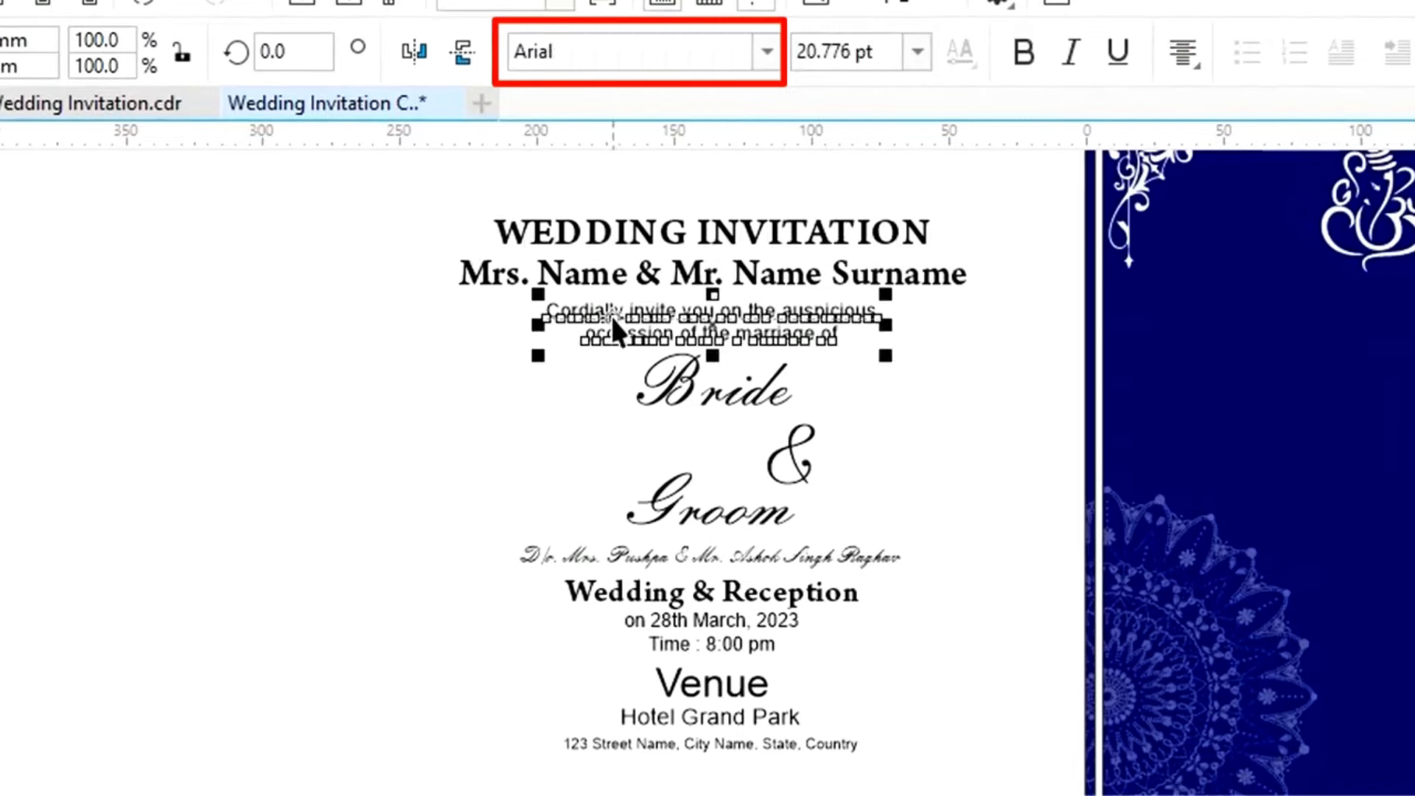
left_click(696, 414)
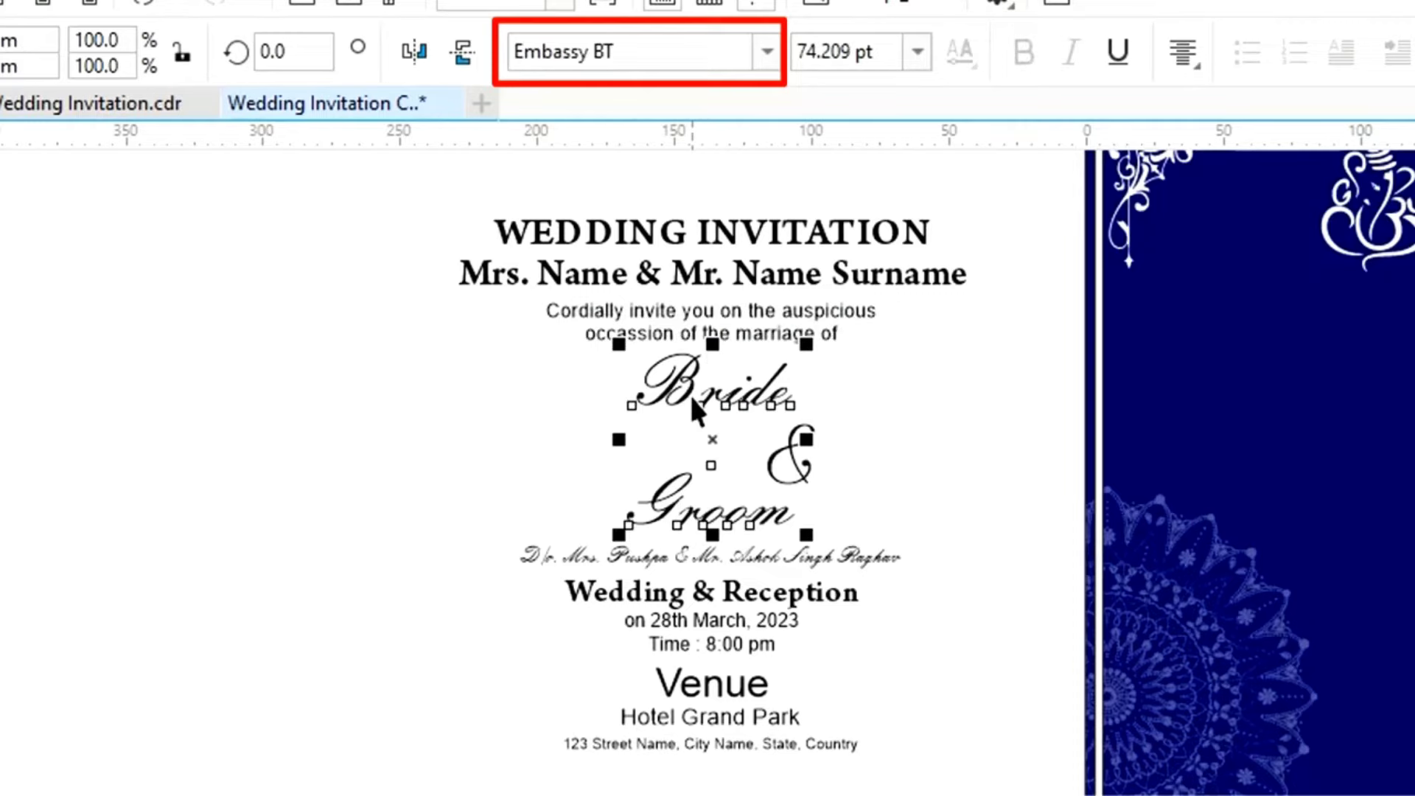
left_click(683, 556)
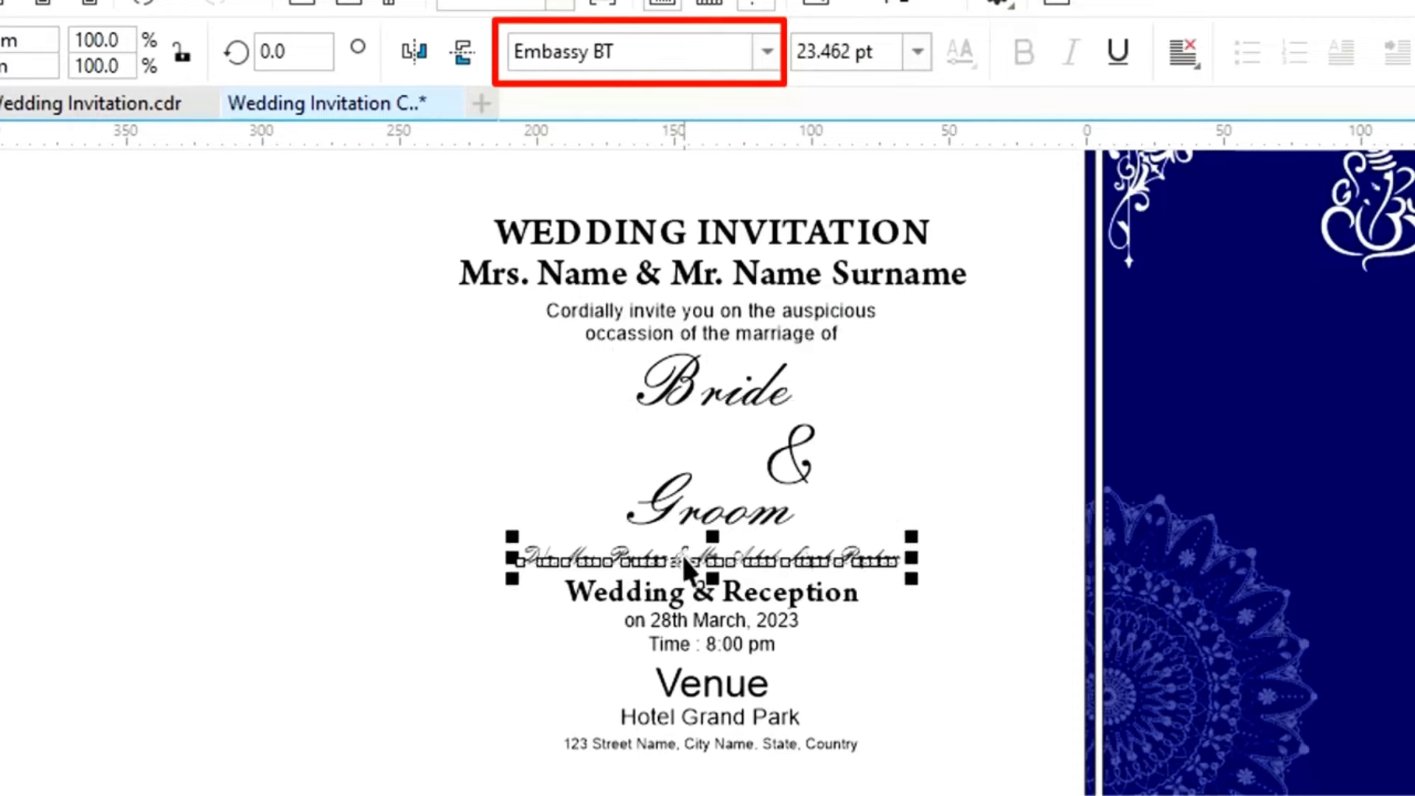
left_click(705, 599)
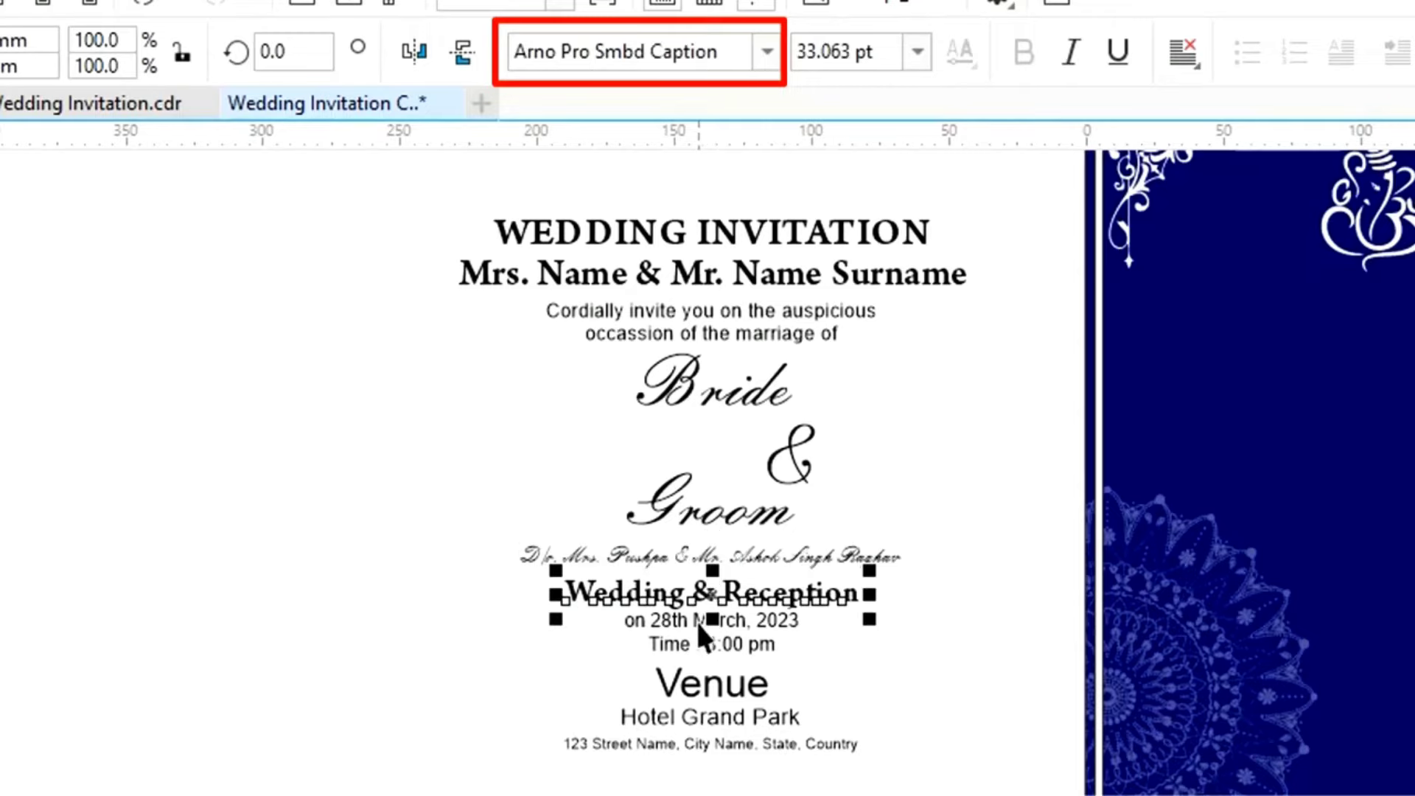
left_click(696, 620)
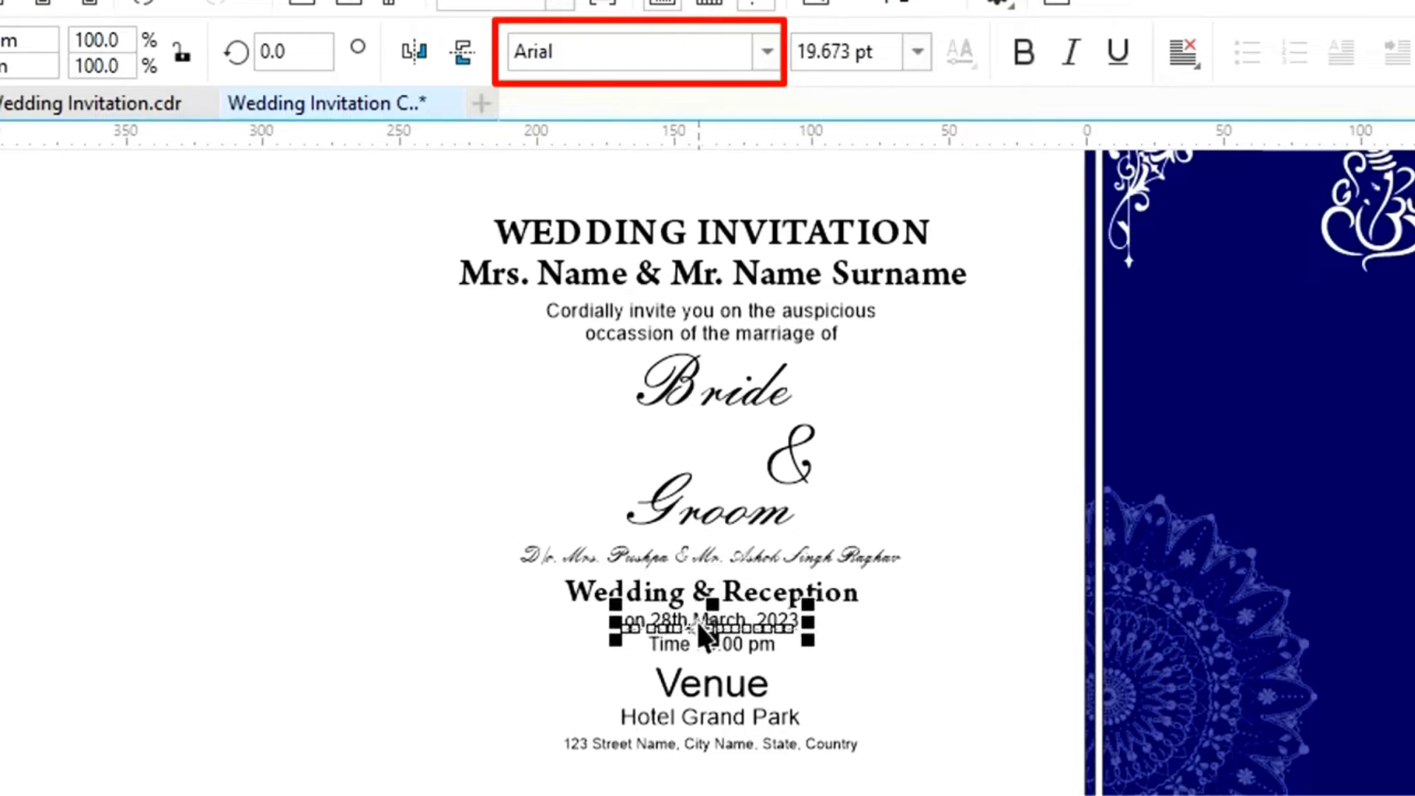
left_click(710, 688)
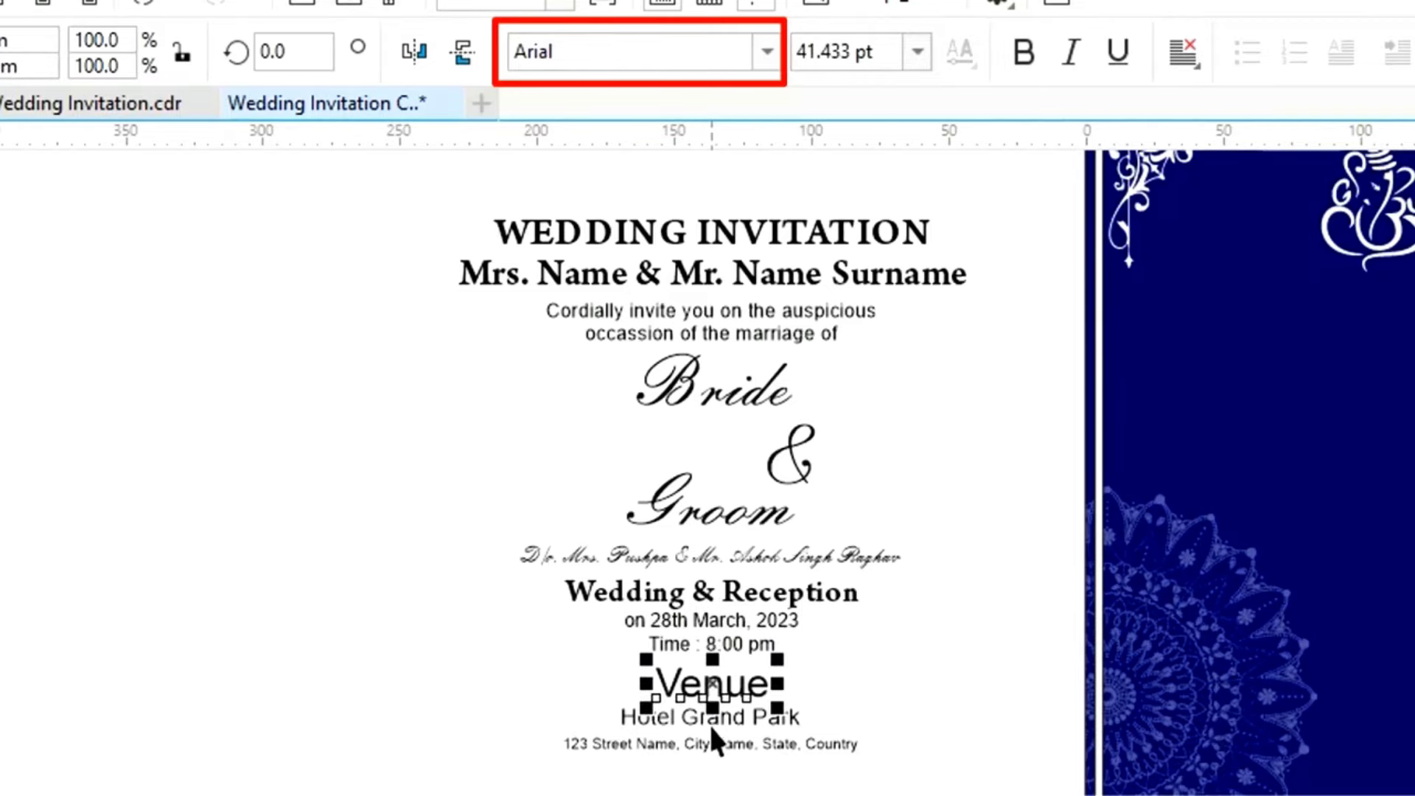
left_click(710, 726)
left_click(719, 763)
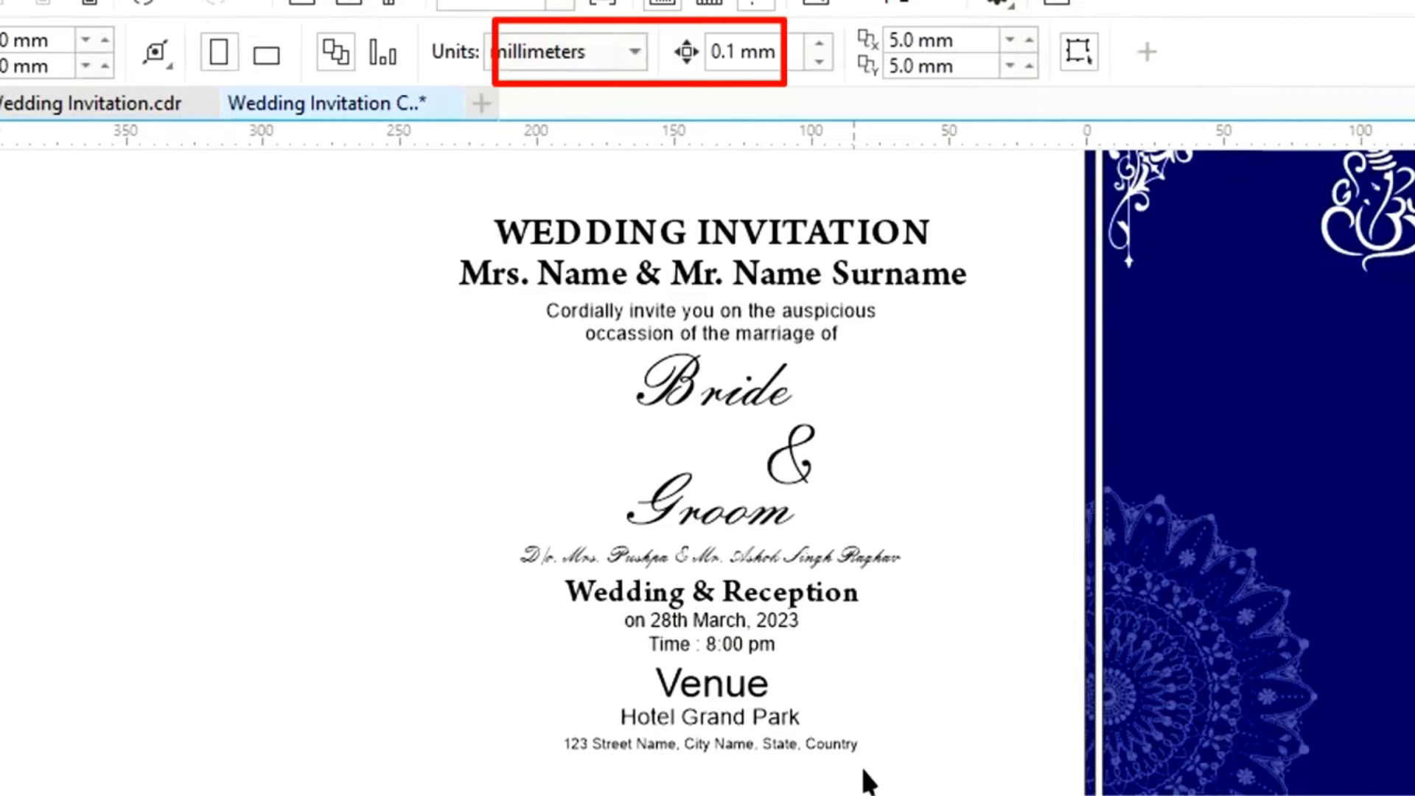
left_click(809, 746)
left_click(912, 783)
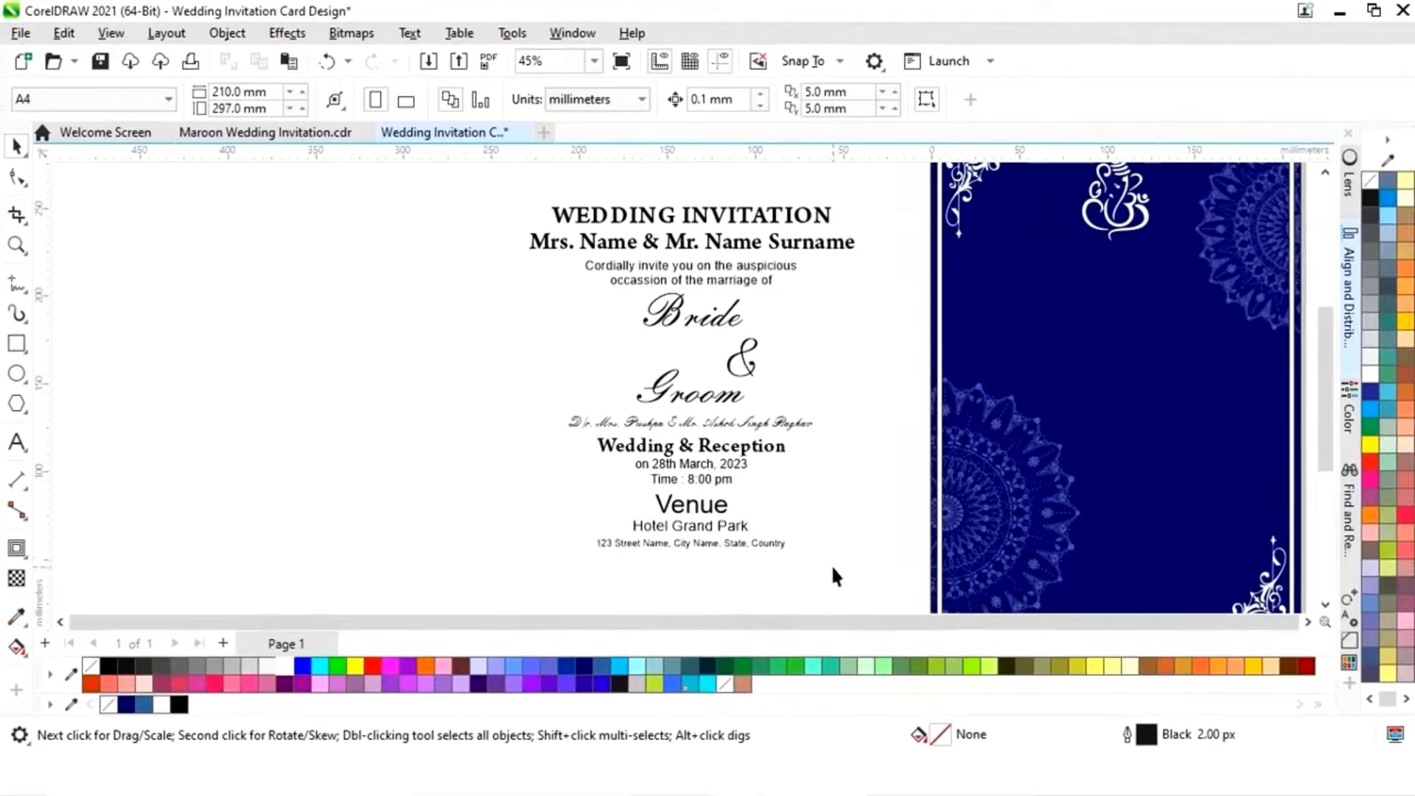
Step: Move all the invitation text lines onto the navy card and colour them white
scroll(832, 568, "down", 1)
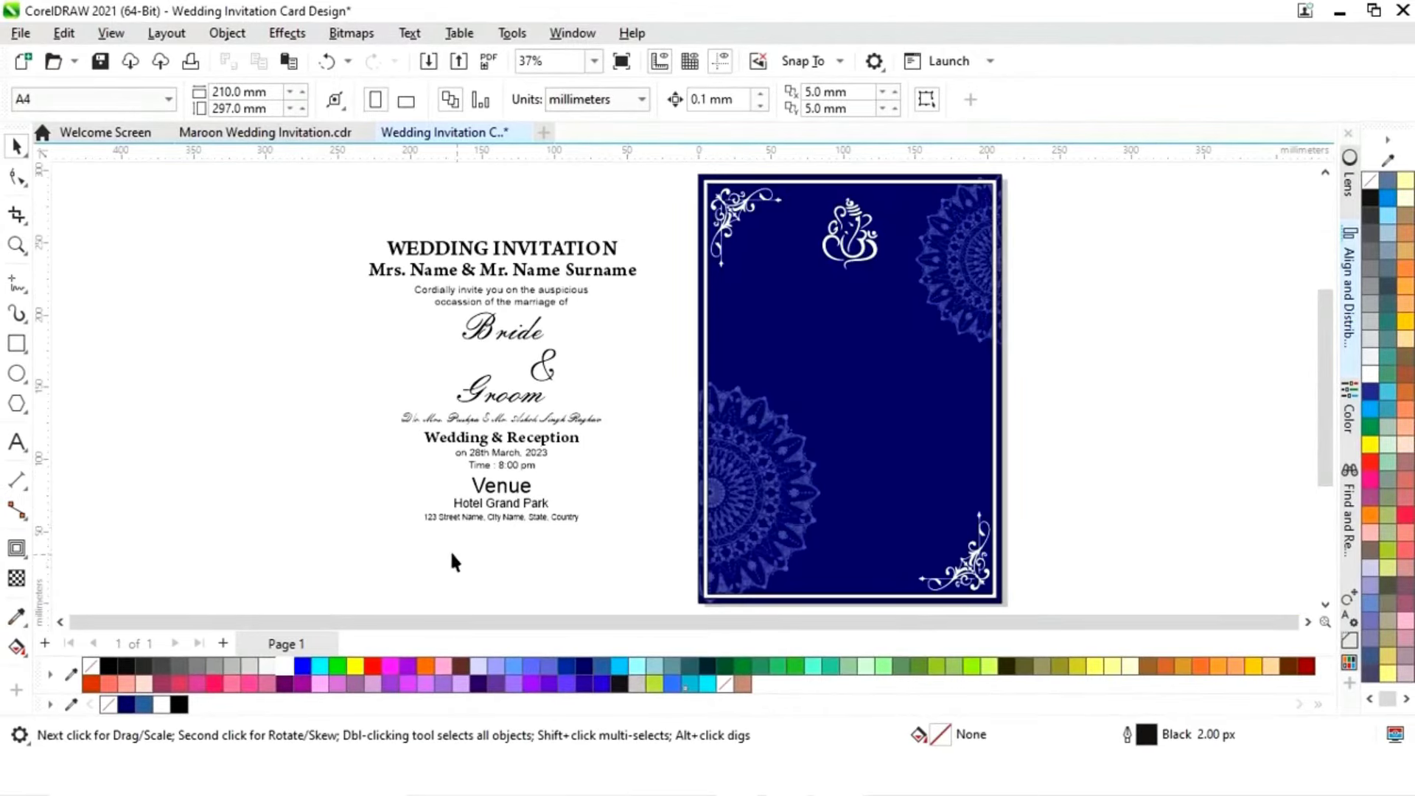
left_click_drag(617, 291, 392, 531)
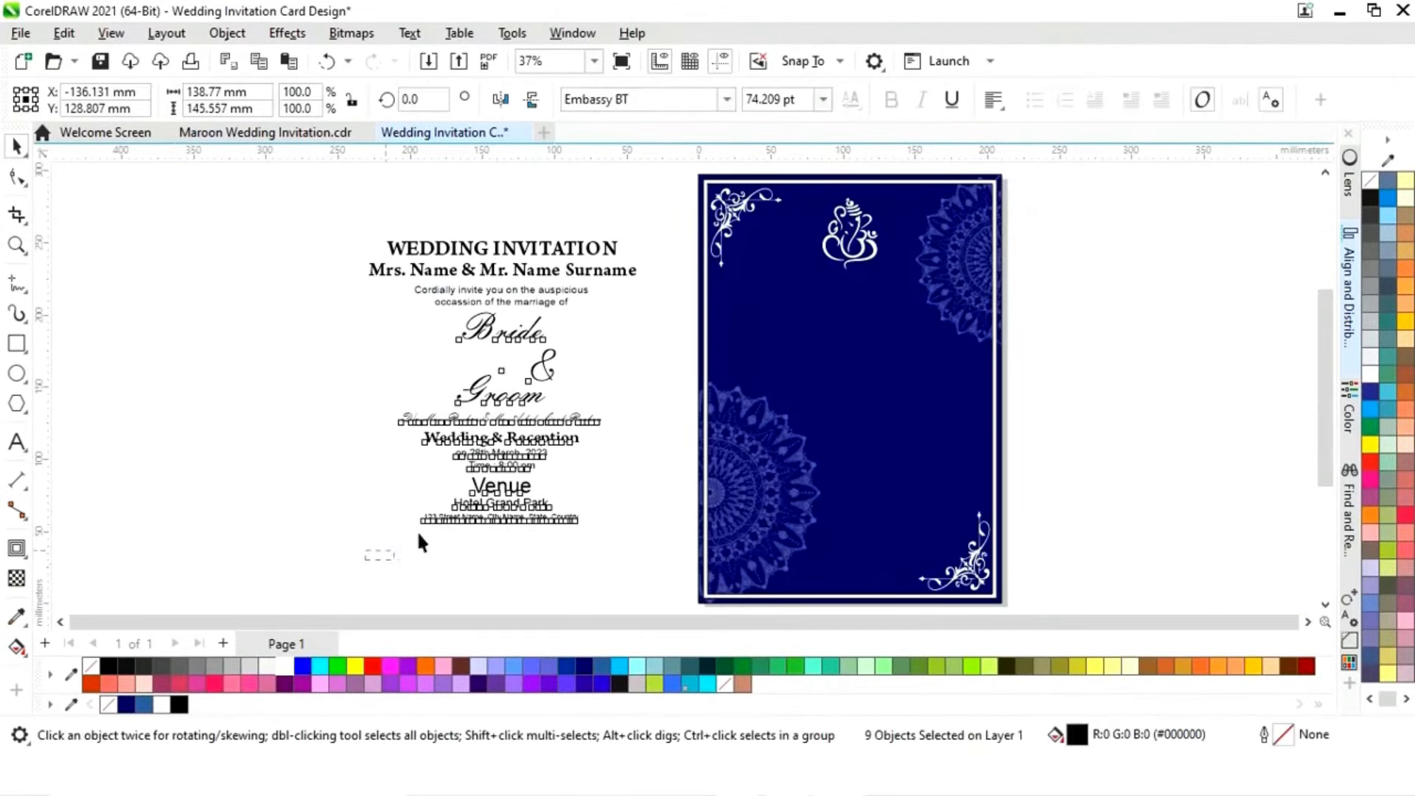
left_click_drag(637, 261, 656, 227)
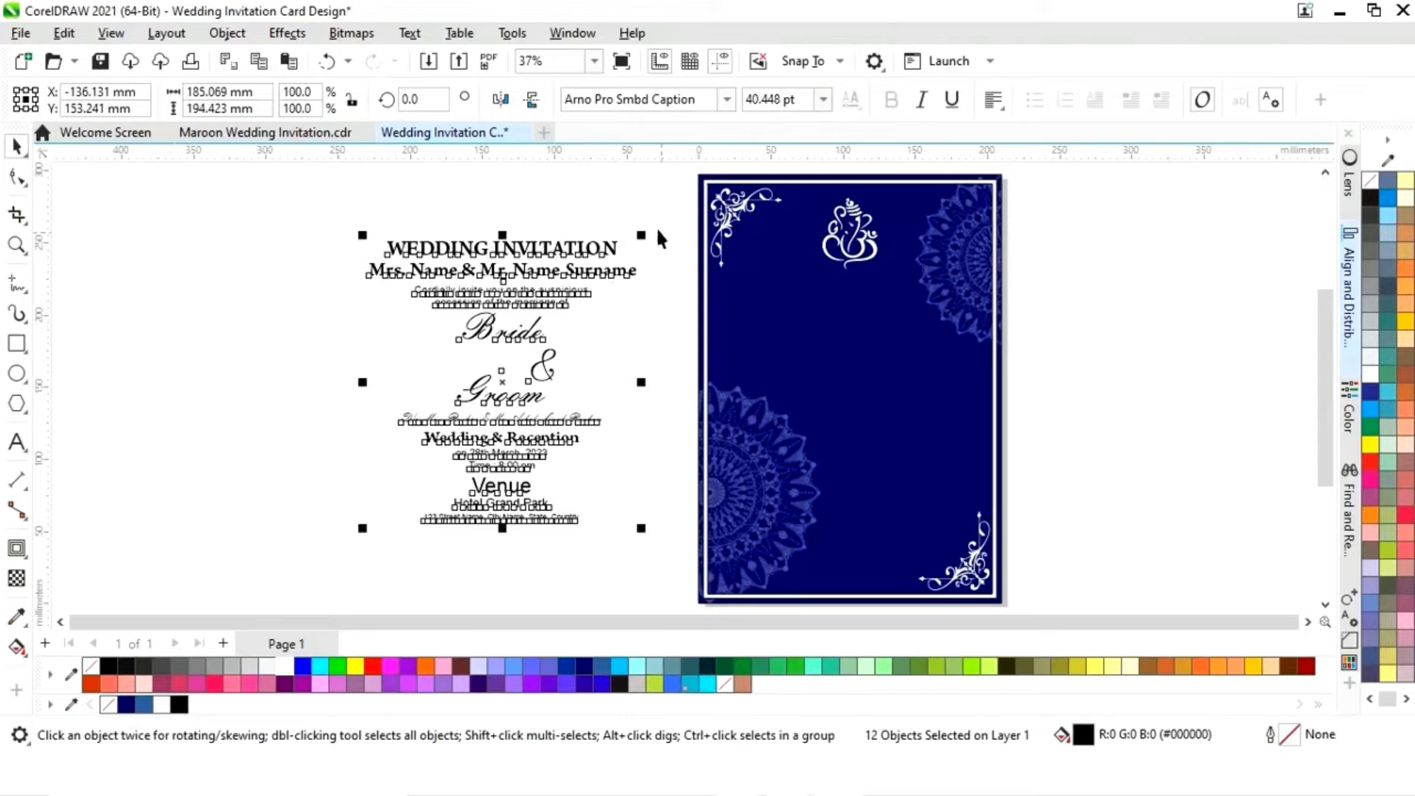
left_click_drag(503, 367, 850, 407)
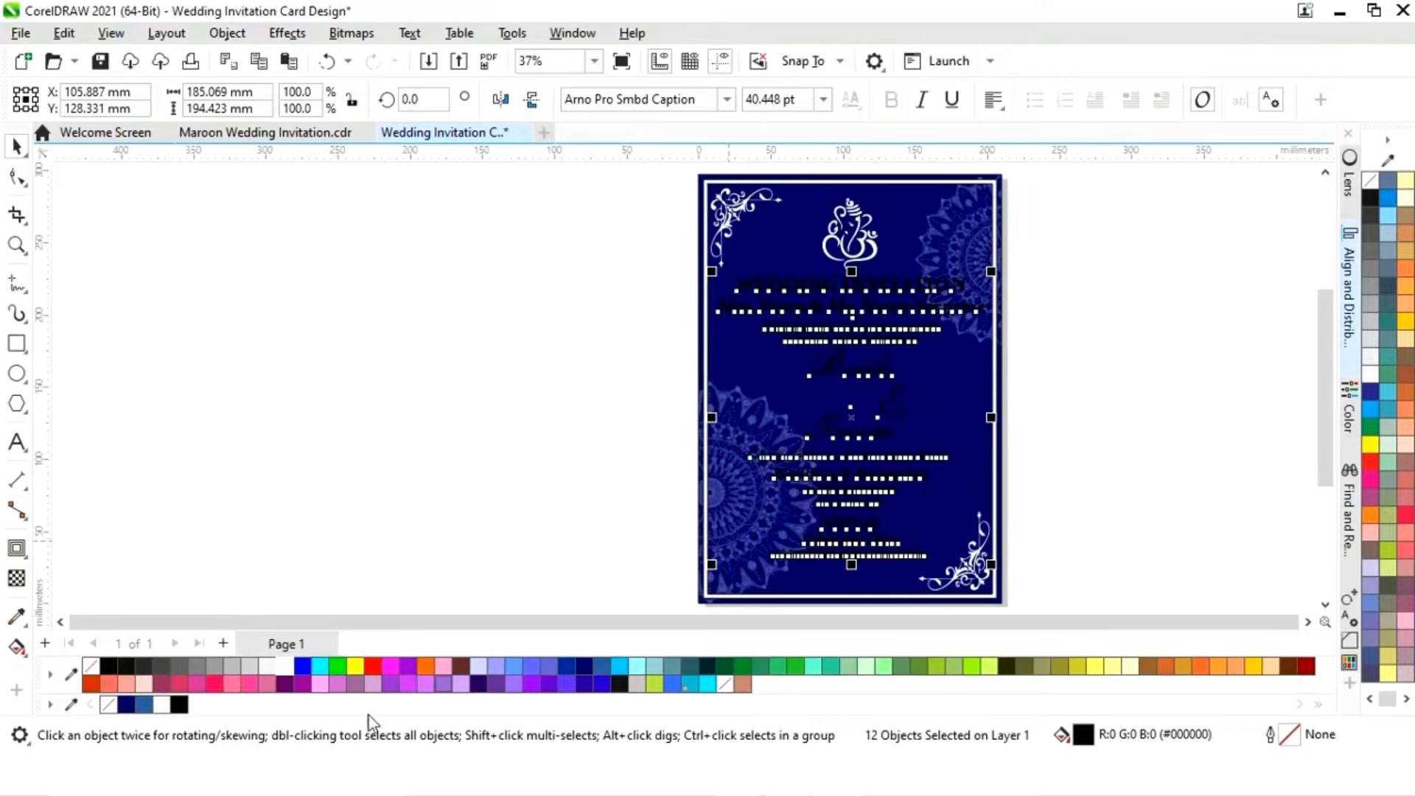
left_click(1119, 451)
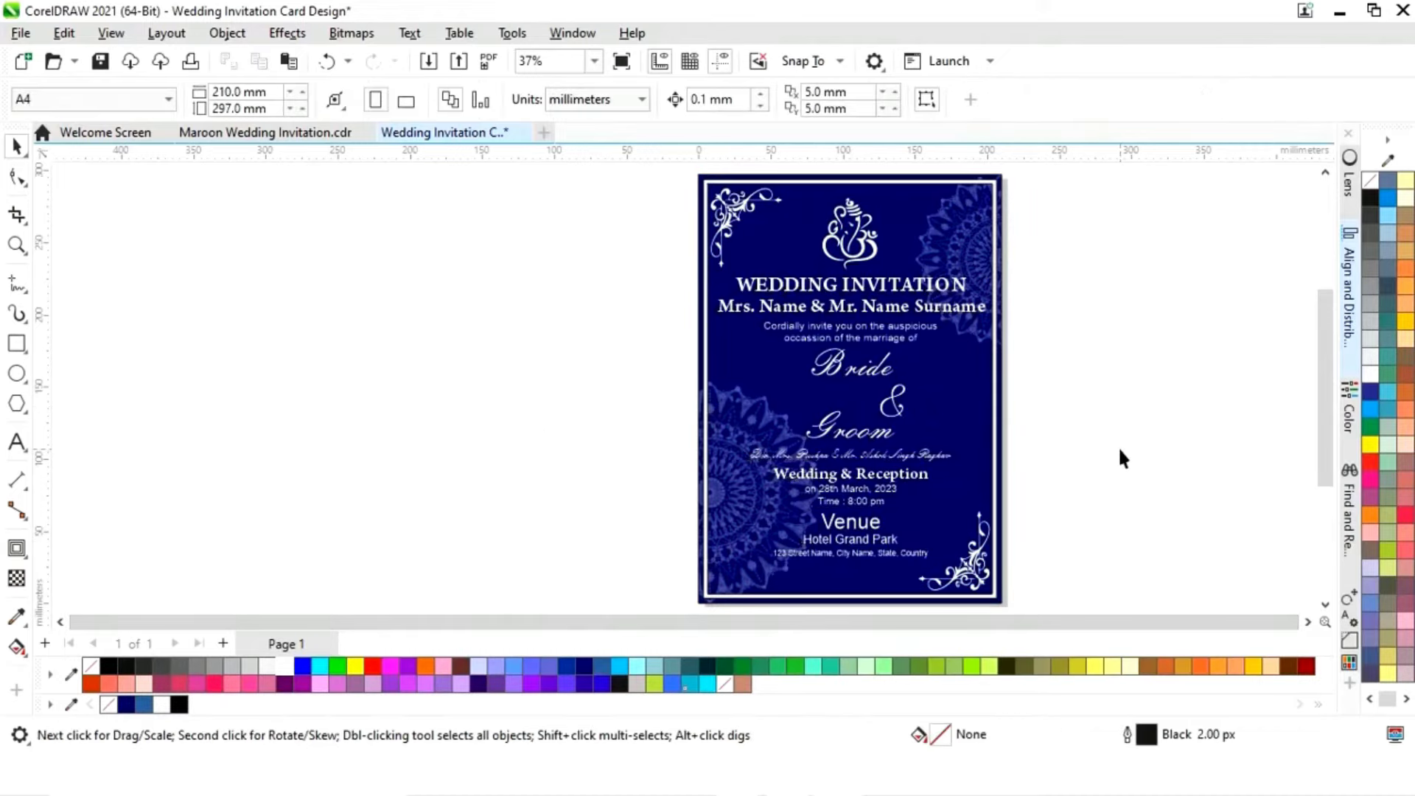
Step: Select the text with the Ganesha and card to align them, then nudge the & slightly right
left_click_drag(647, 572, 1044, 270)
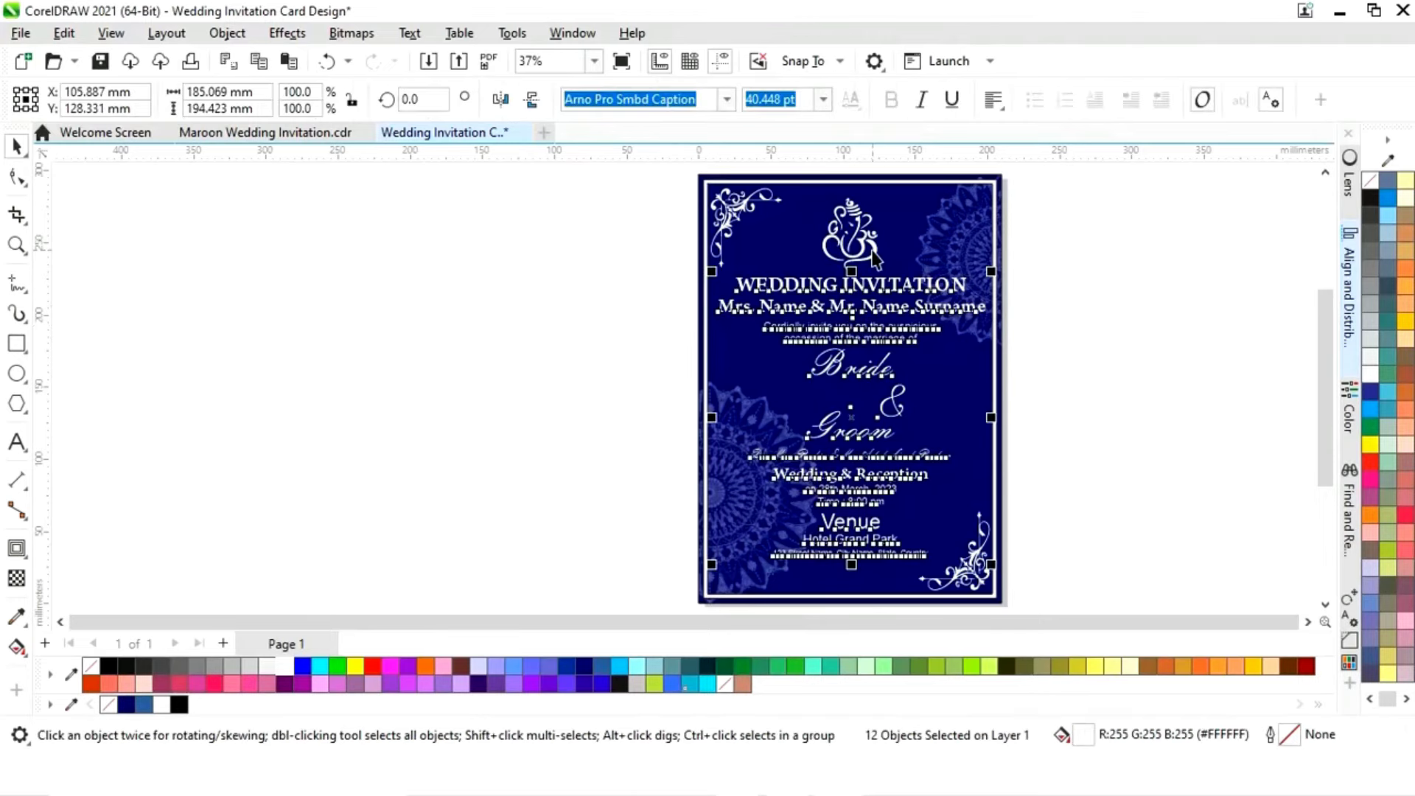
left_click(874, 255, "shift")
left_click(983, 199, "shift")
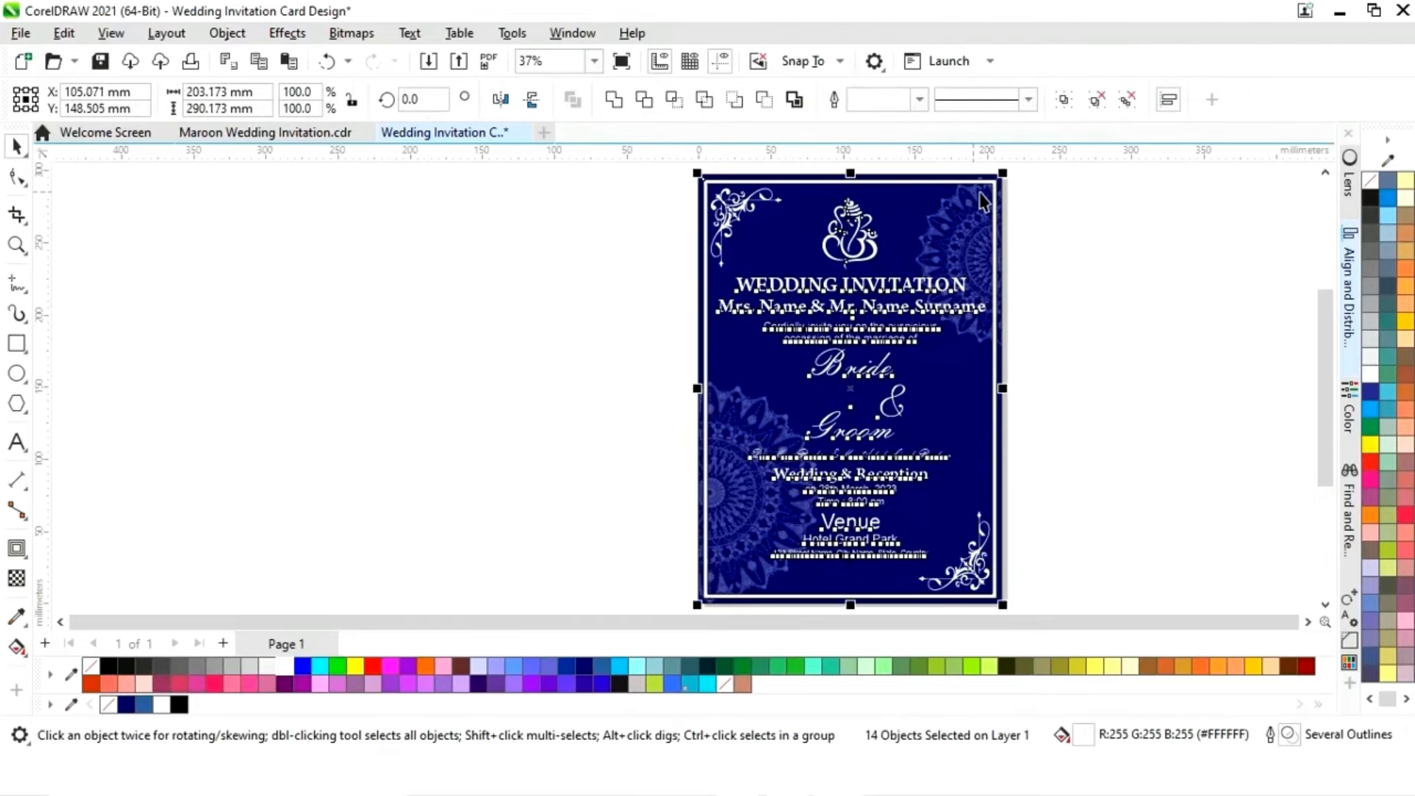
left_click(1088, 274)
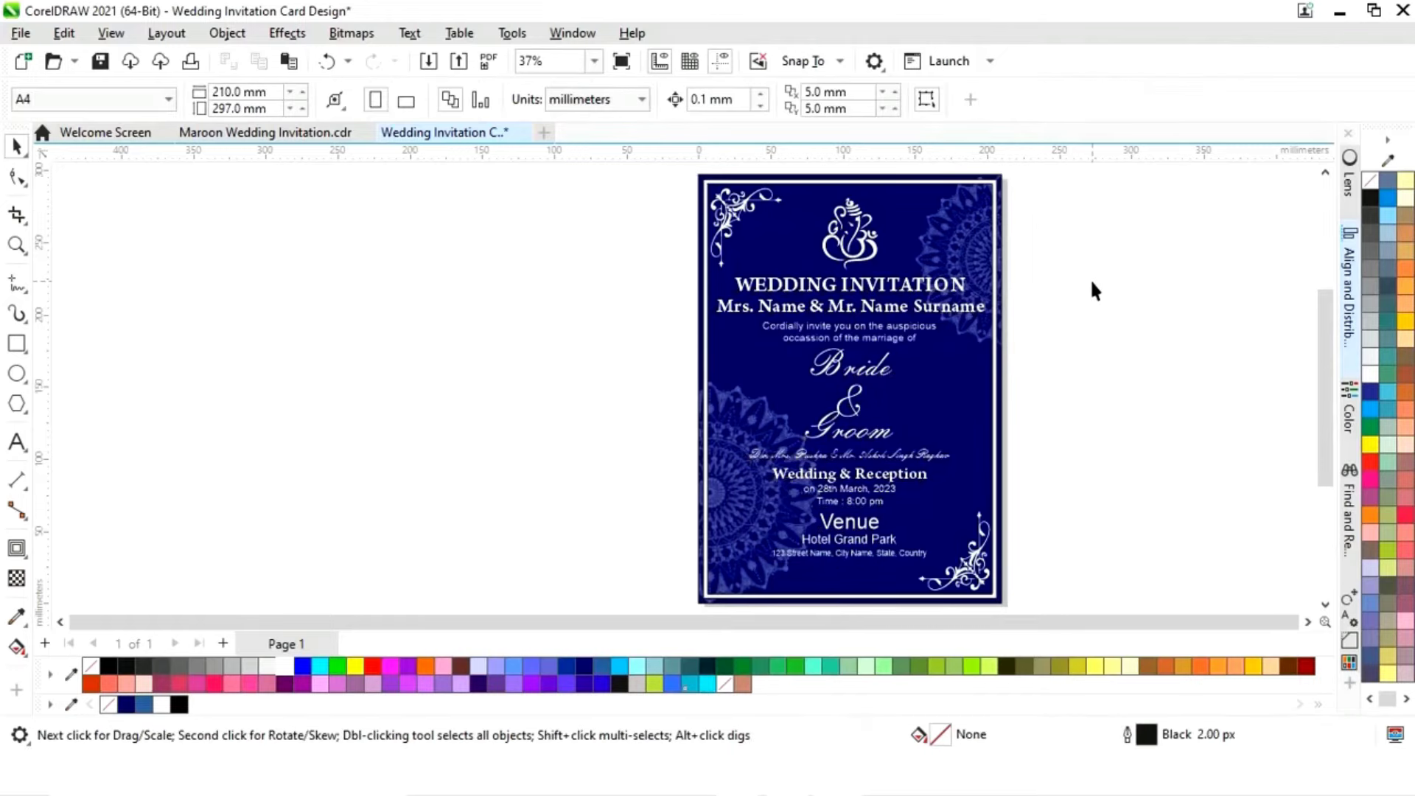
left_click_drag(850, 403, 893, 411)
left_click(1120, 397)
scroll(1126, 404, "right", 3)
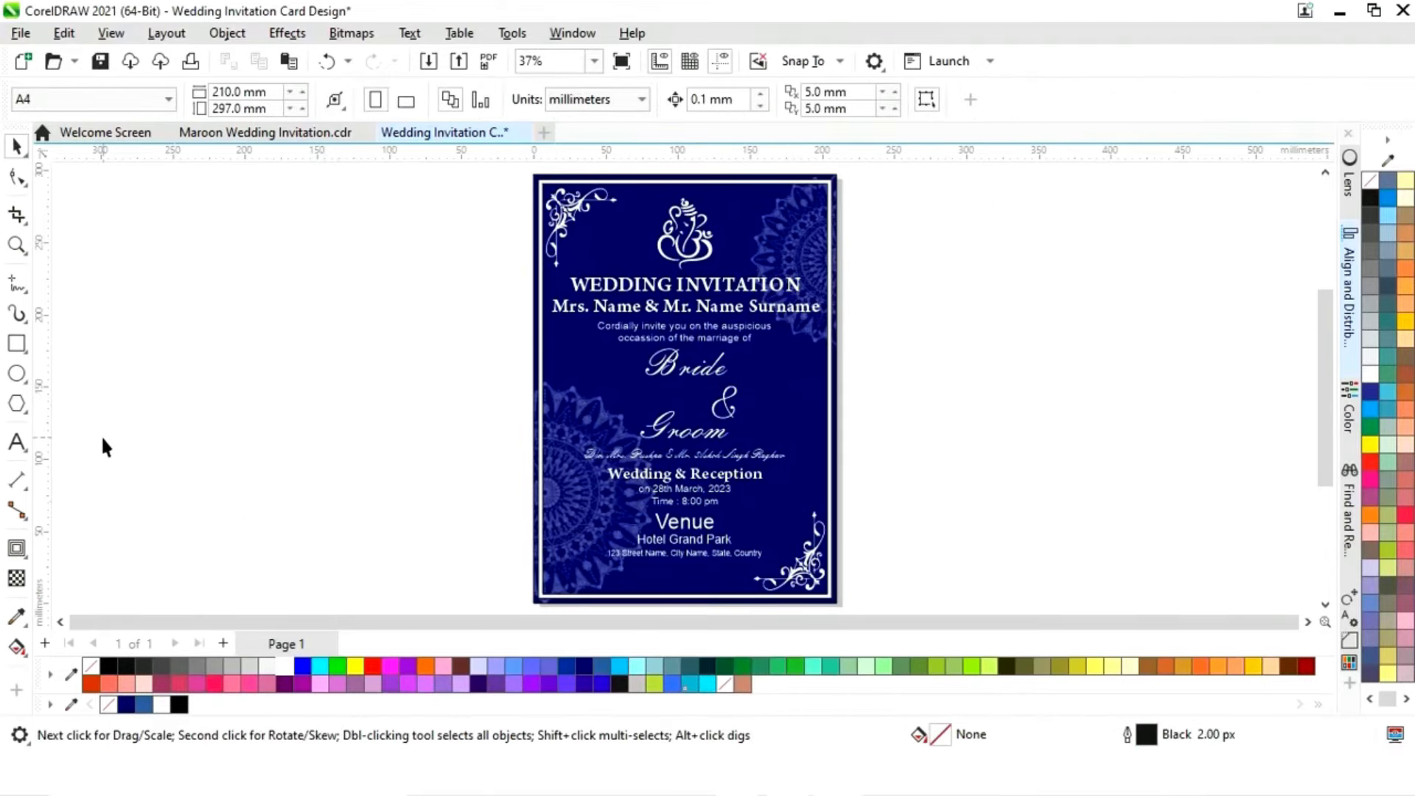
Step: Draw a small rectangle to the left of the card
left_click(16, 351)
left_click_drag(212, 311, 272, 445)
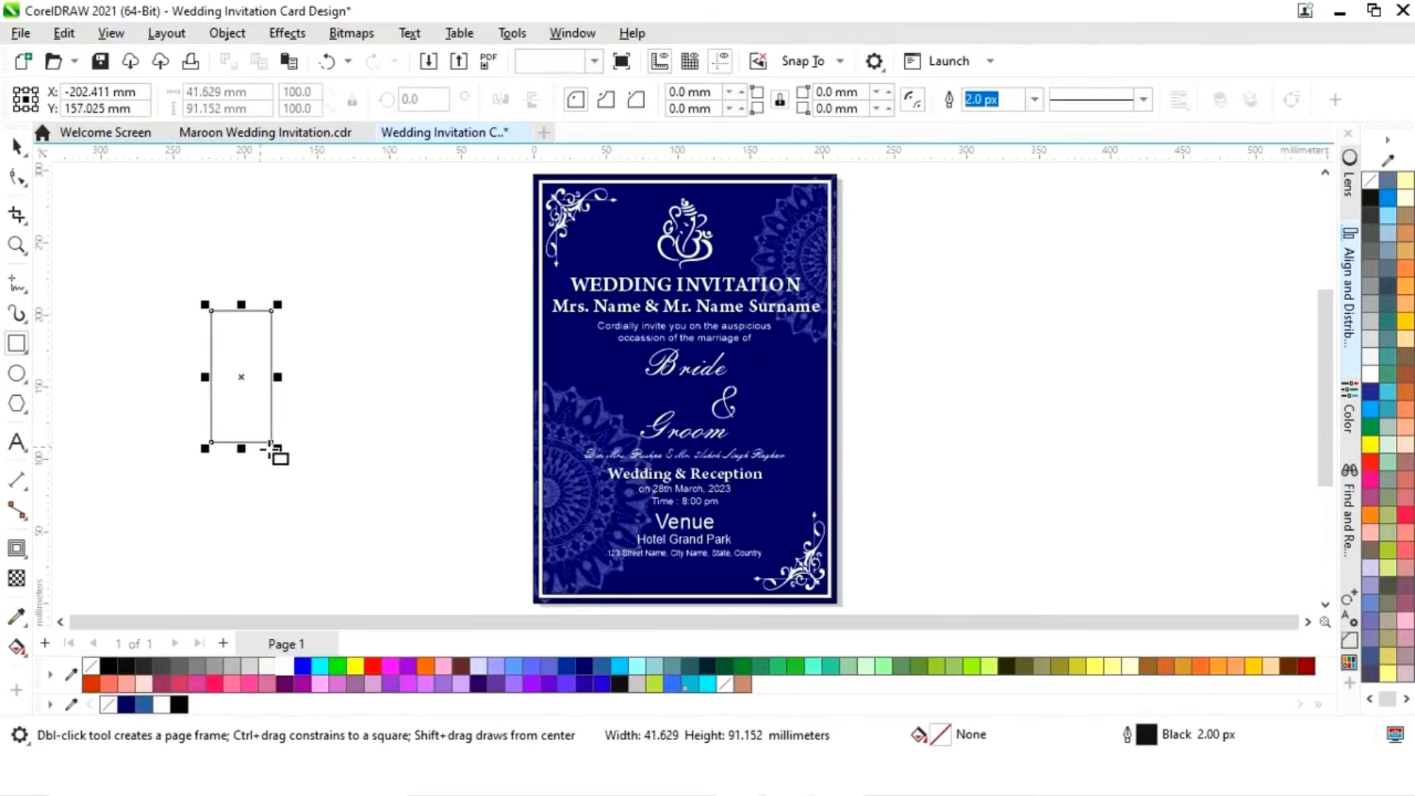
key("F10")
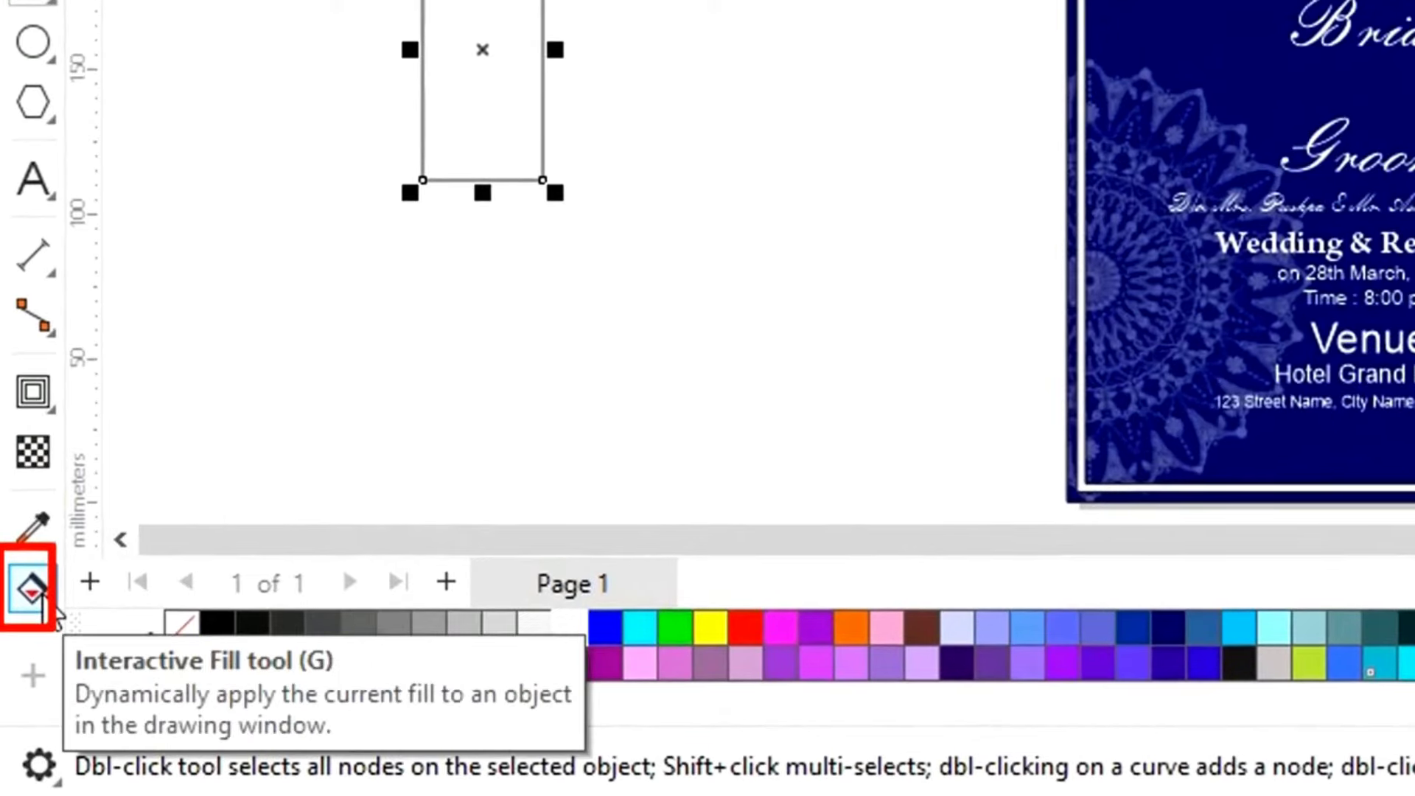
Step: Fill the rectangle with a vertical fountain gradient running grey to a white middle stop
left_click(47, 601)
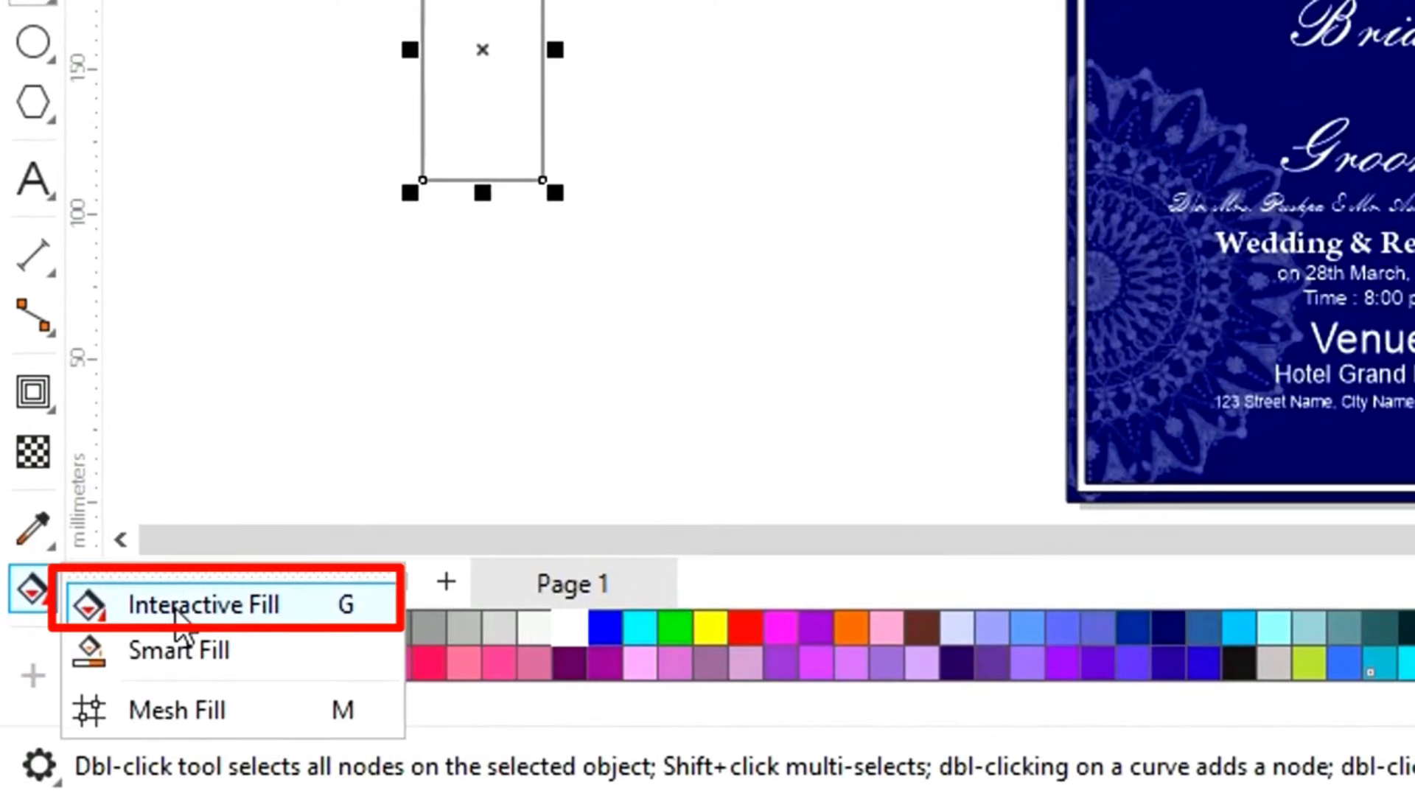
left_click(200, 605)
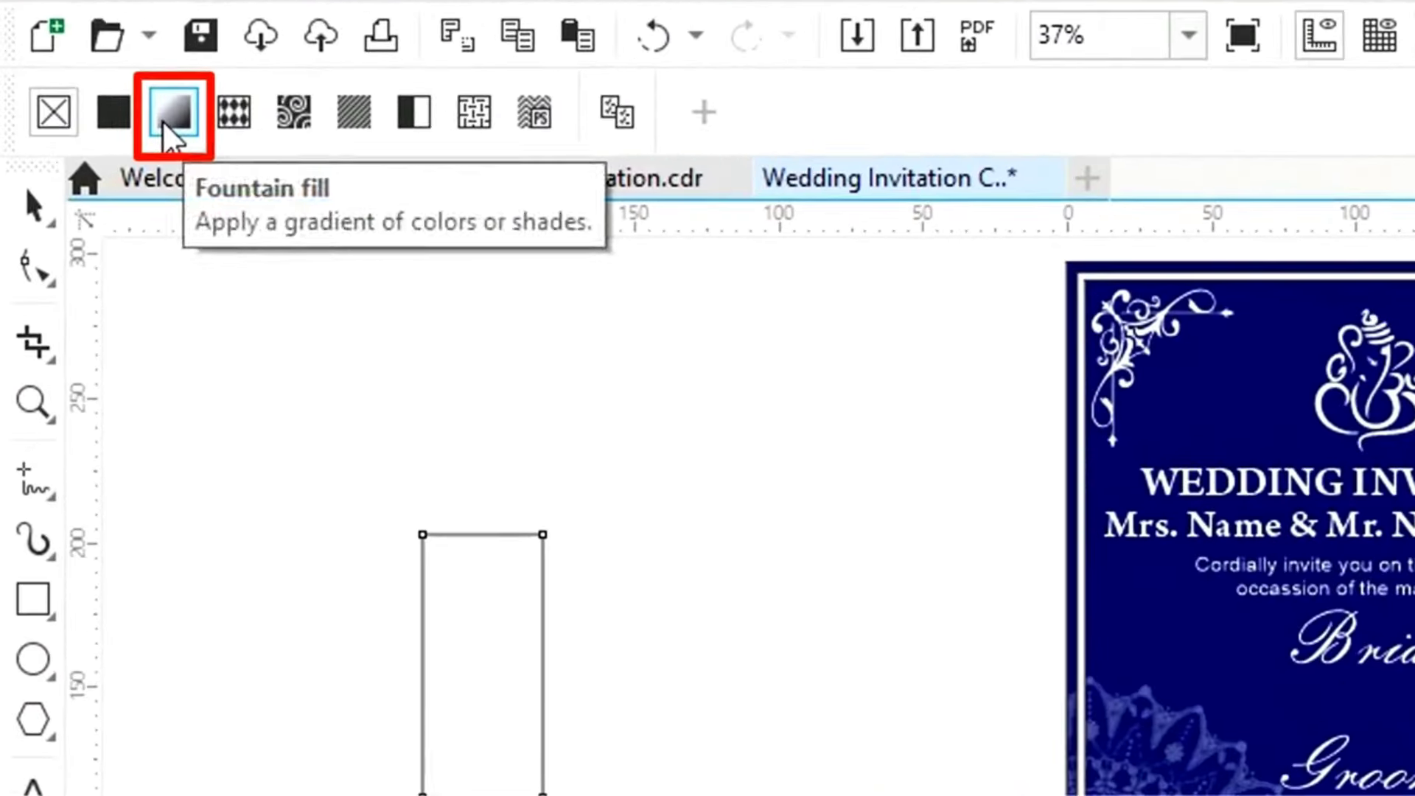
left_click(87, 99)
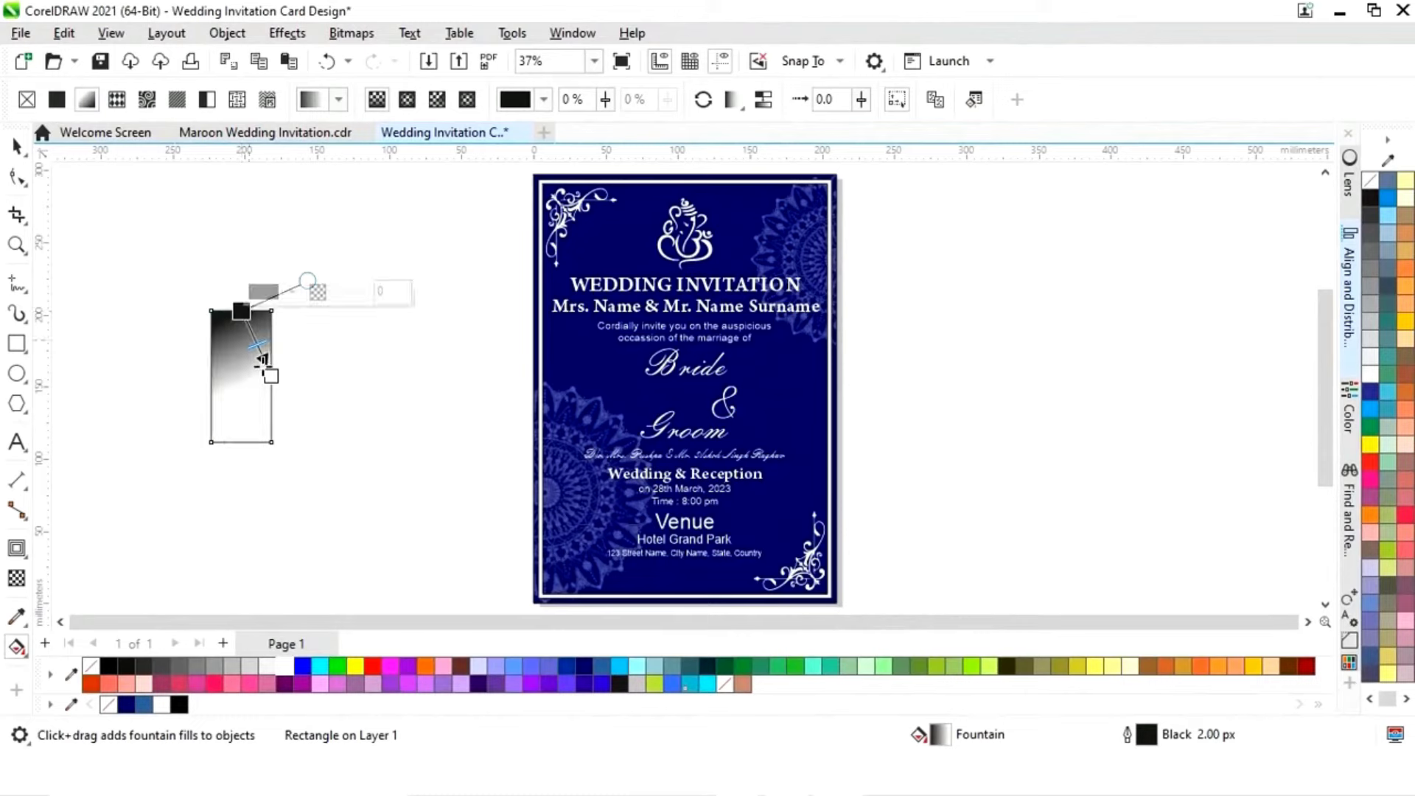
left_click_drag(271, 376, 244, 443)
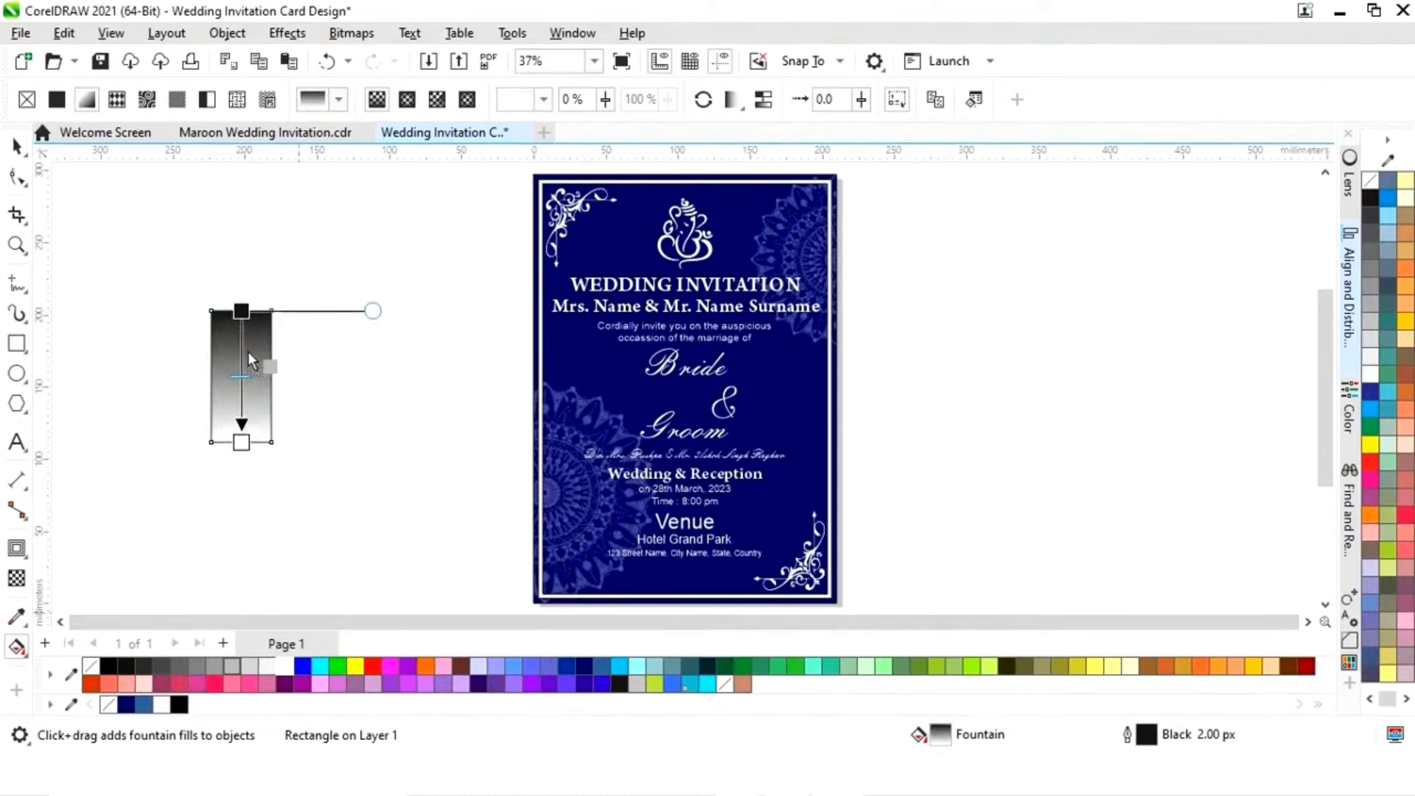
left_click_drag(240, 316, 240, 316)
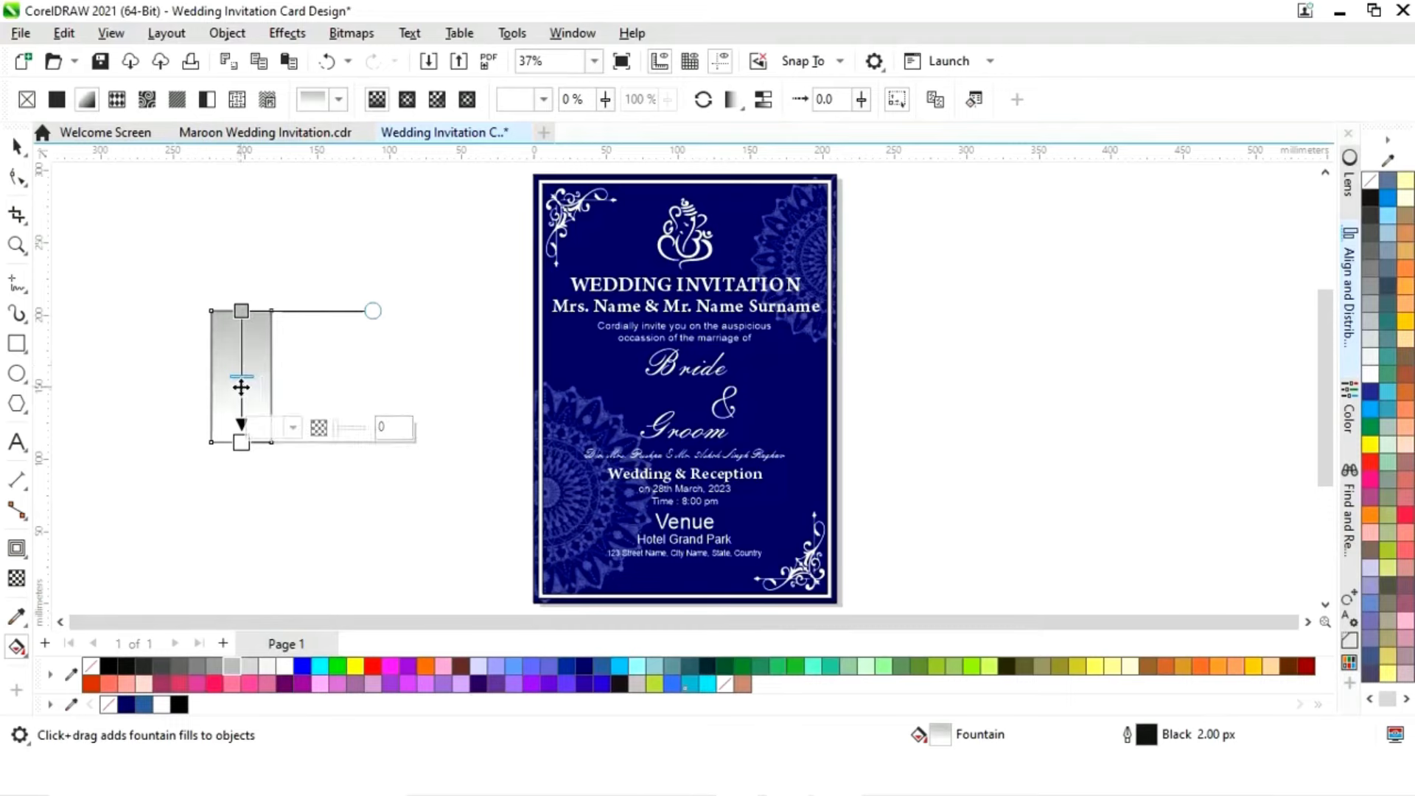
left_click_drag(280, 666, 244, 387)
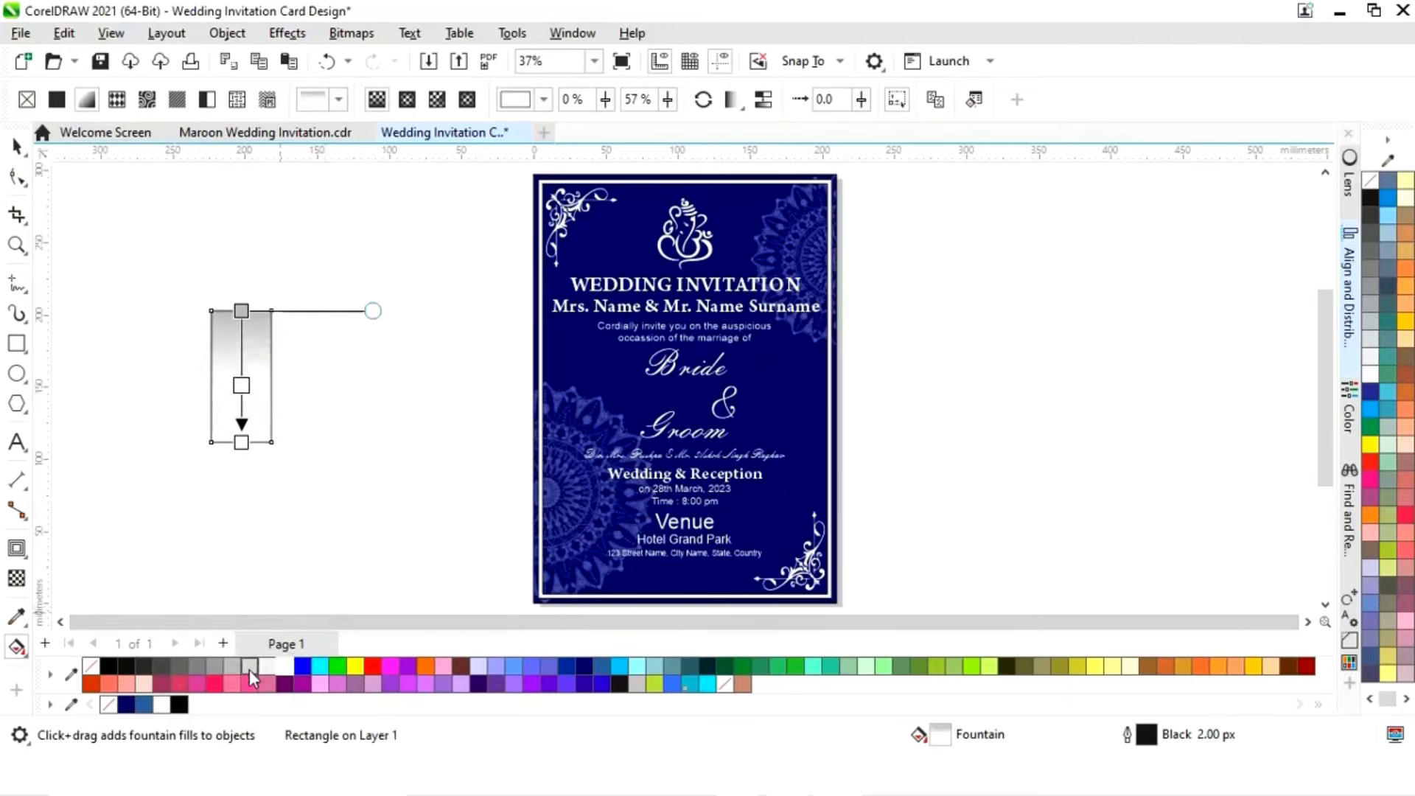
left_click_drag(249, 667, 243, 443)
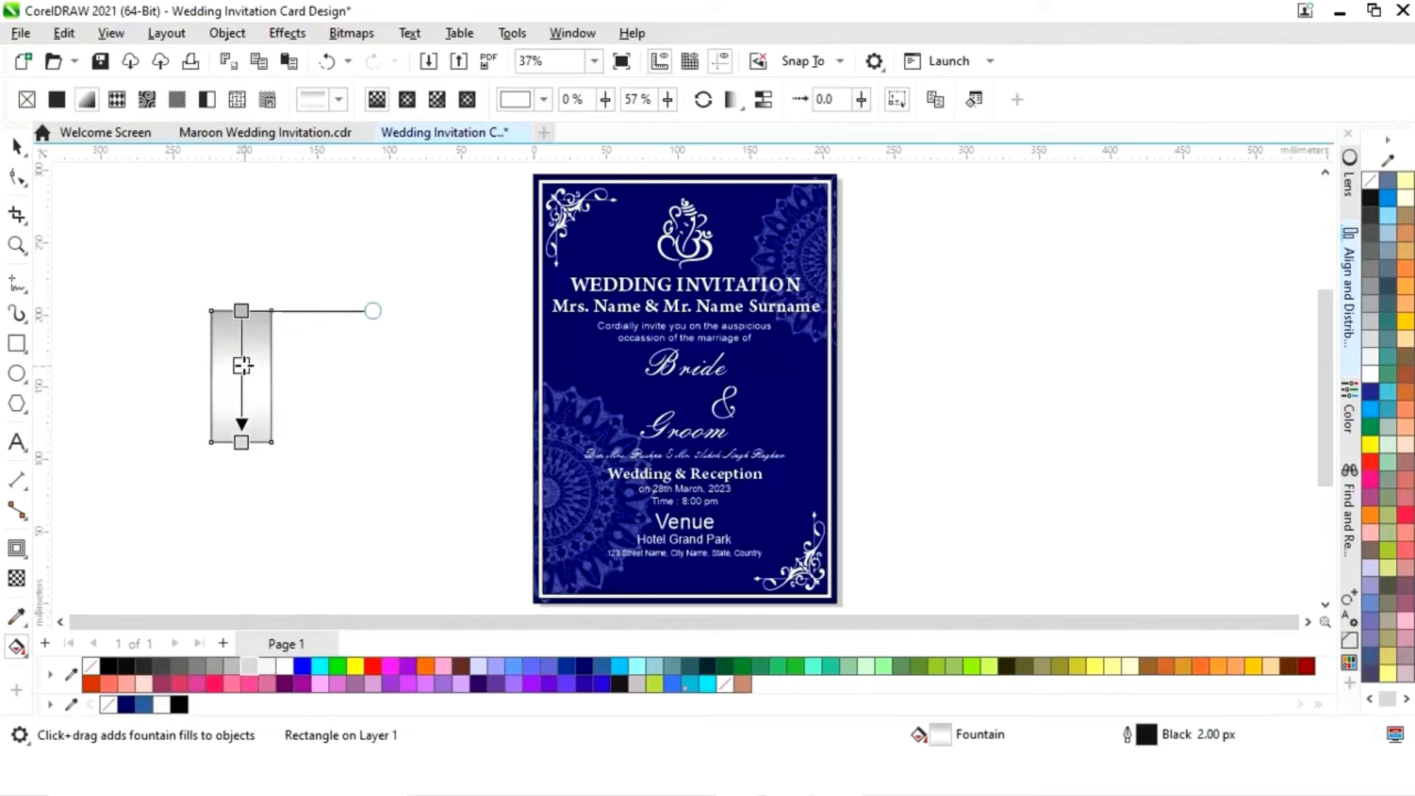
Step: Copy only the fill from the gradient rectangle onto all the card's text and ornaments
left_click(16, 146)
left_click(404, 522)
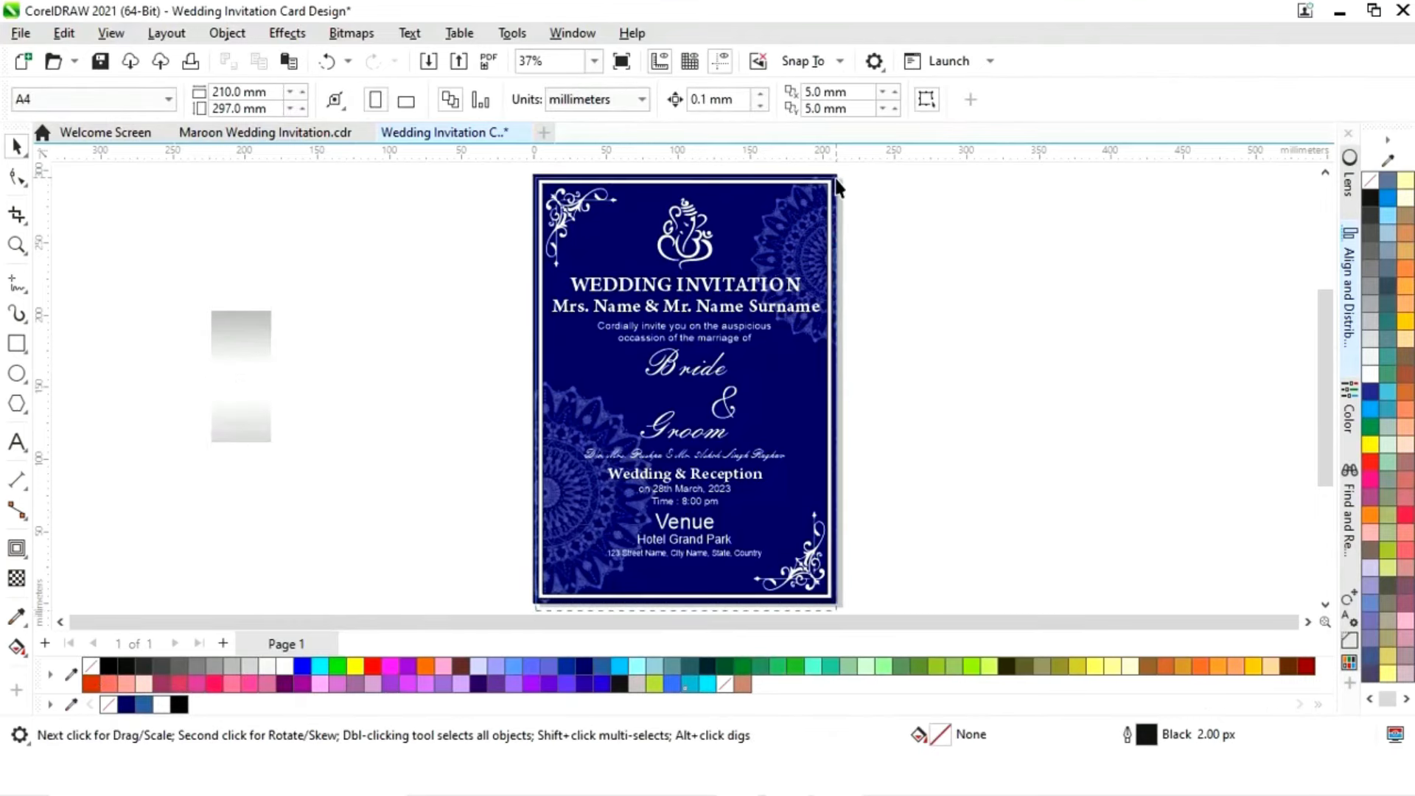
scroll(835, 210, "up", 1)
left_click_drag(834, 212, 835, 212)
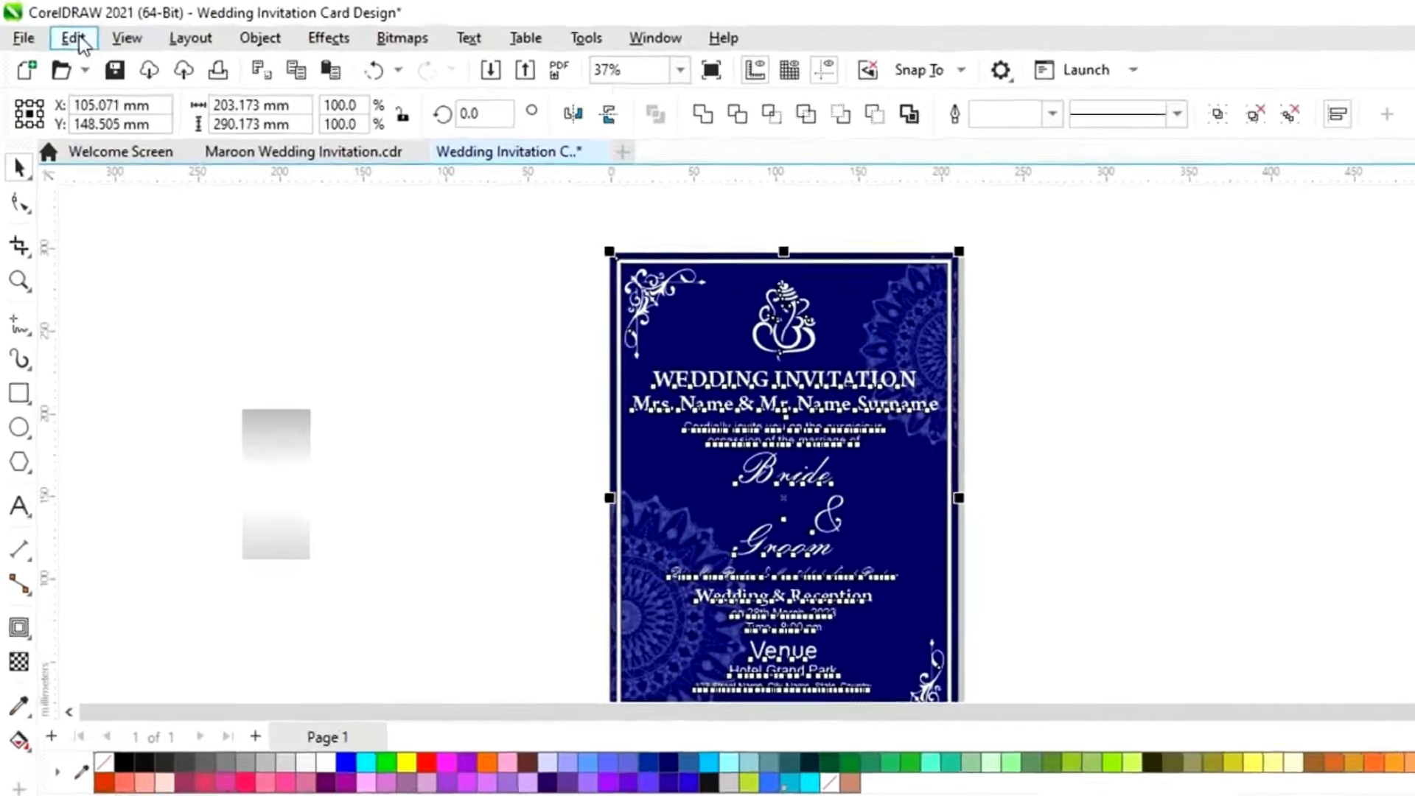
left_click(67, 33)
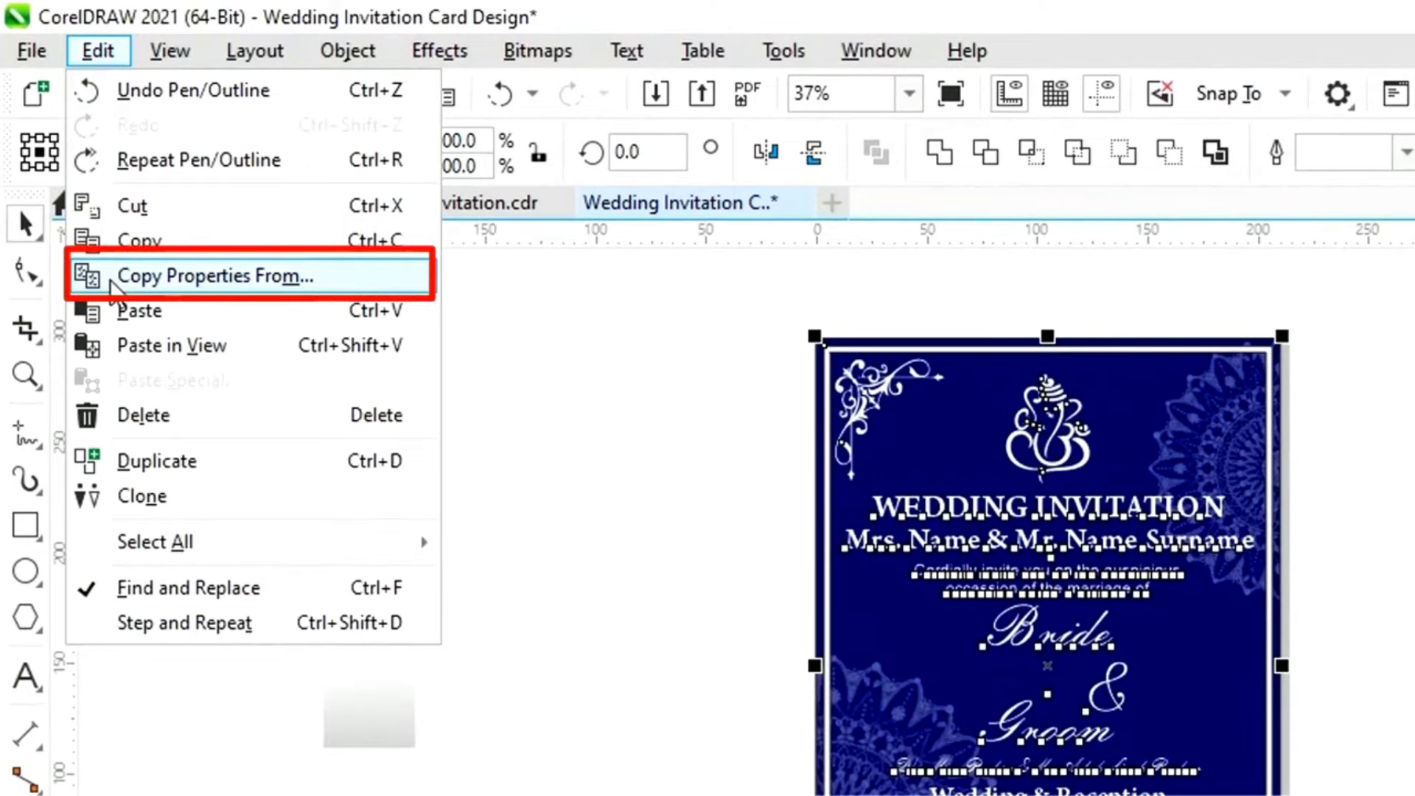
left_click(112, 285)
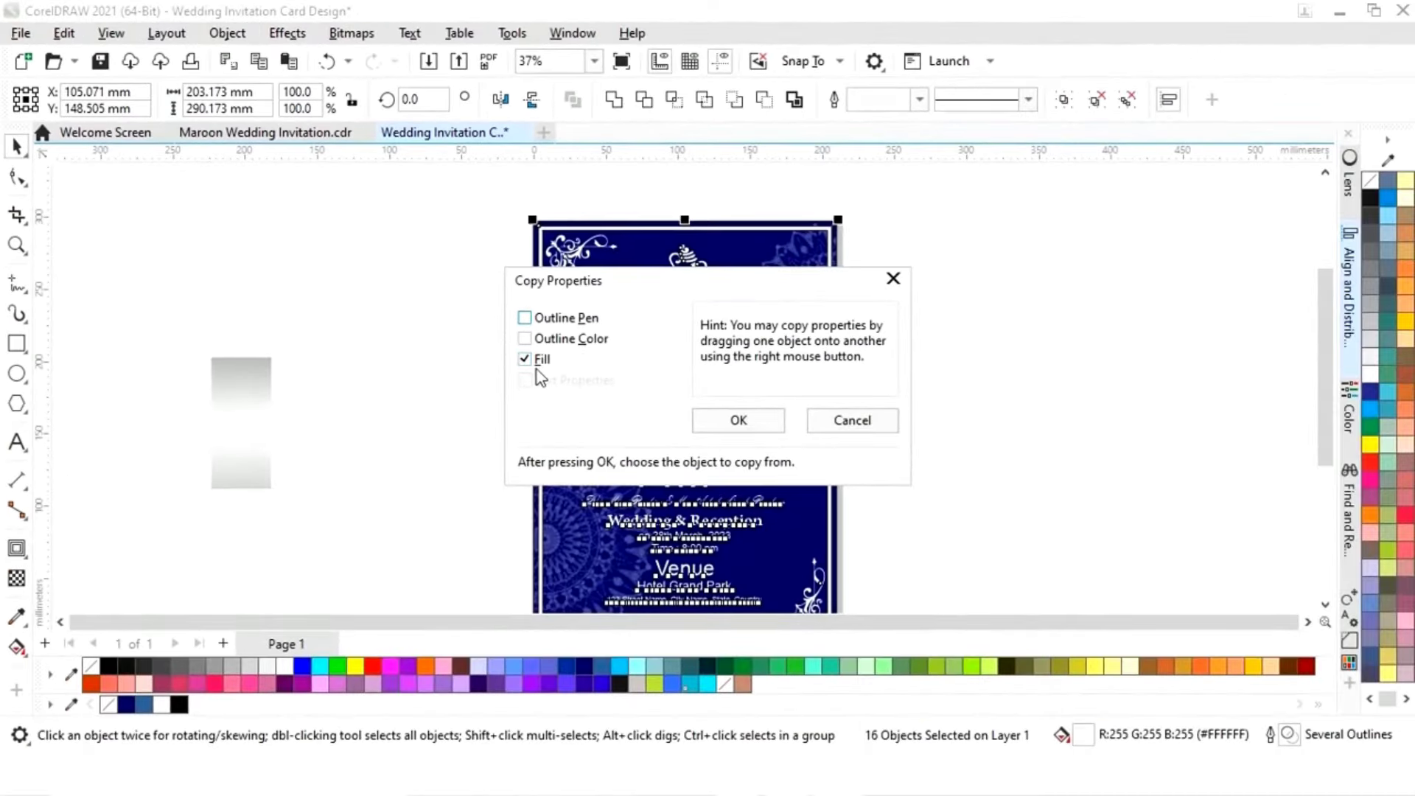
left_click(762, 421)
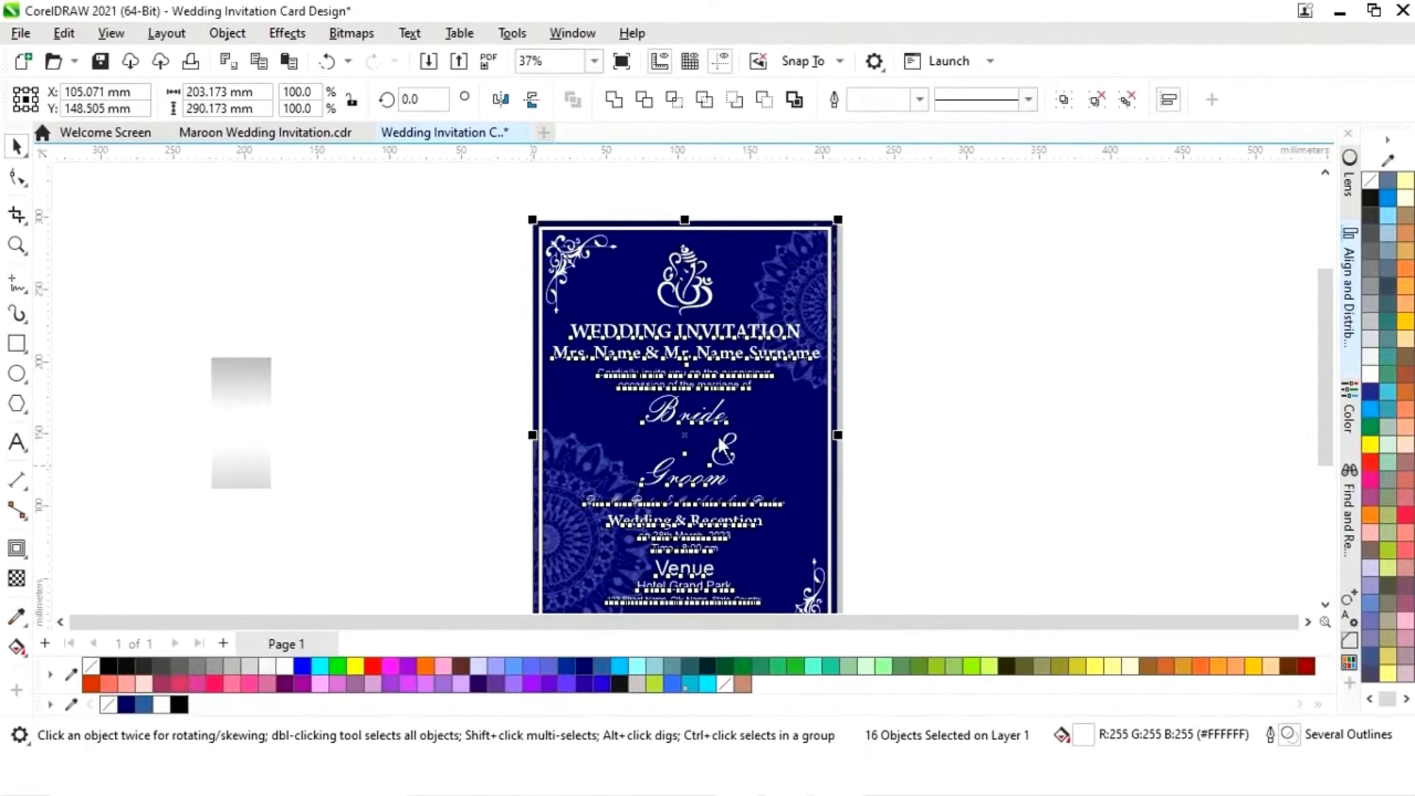
left_click(236, 426)
Step: Deselect the card objects and reselect the gradient sample rectangle
left_click(949, 354)
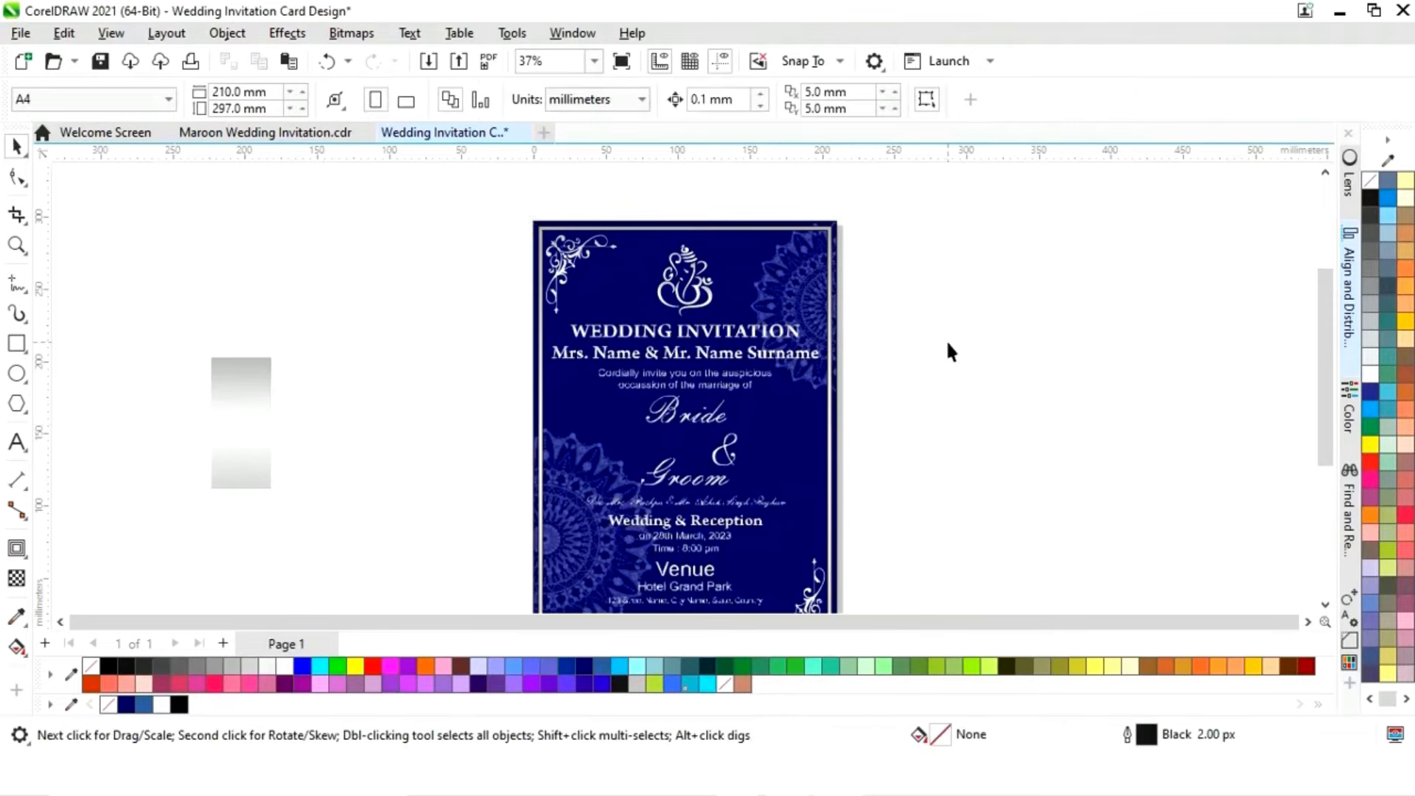
left_click_drag(1320, 414, 1317, 430)
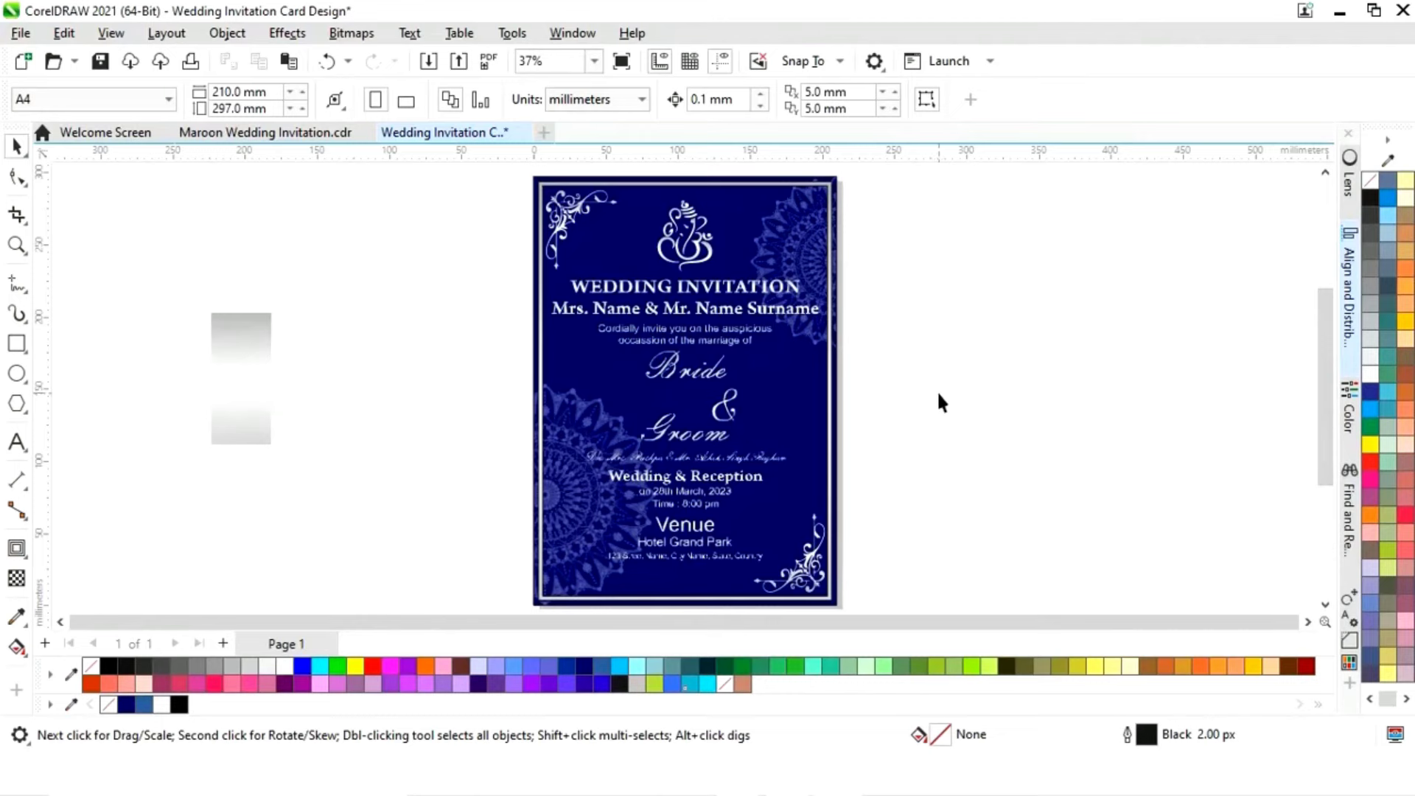
scroll(256, 404, "left", 3)
left_click(407, 421)
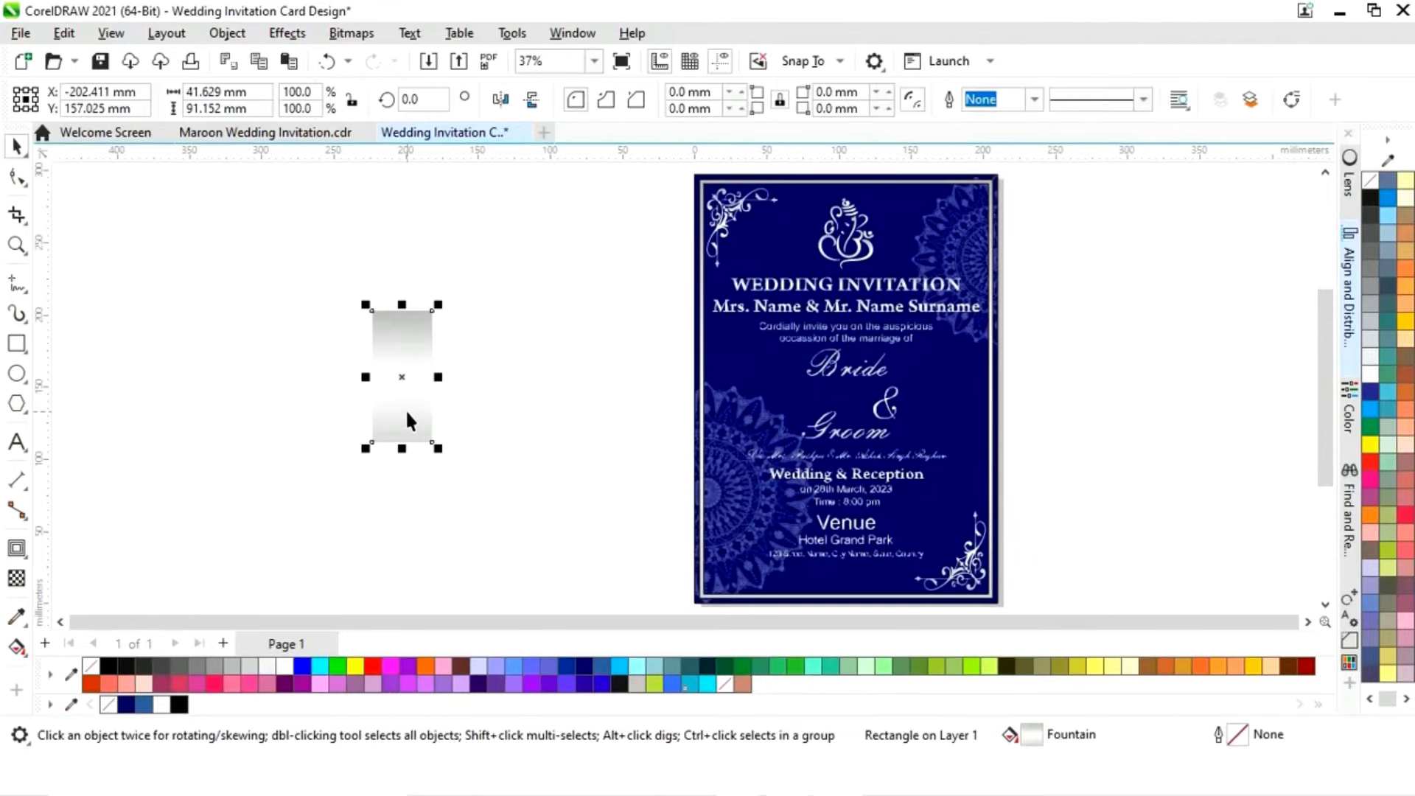
Step: Delete the gradient sample rectangle and select the card's navy background
key("Delete")
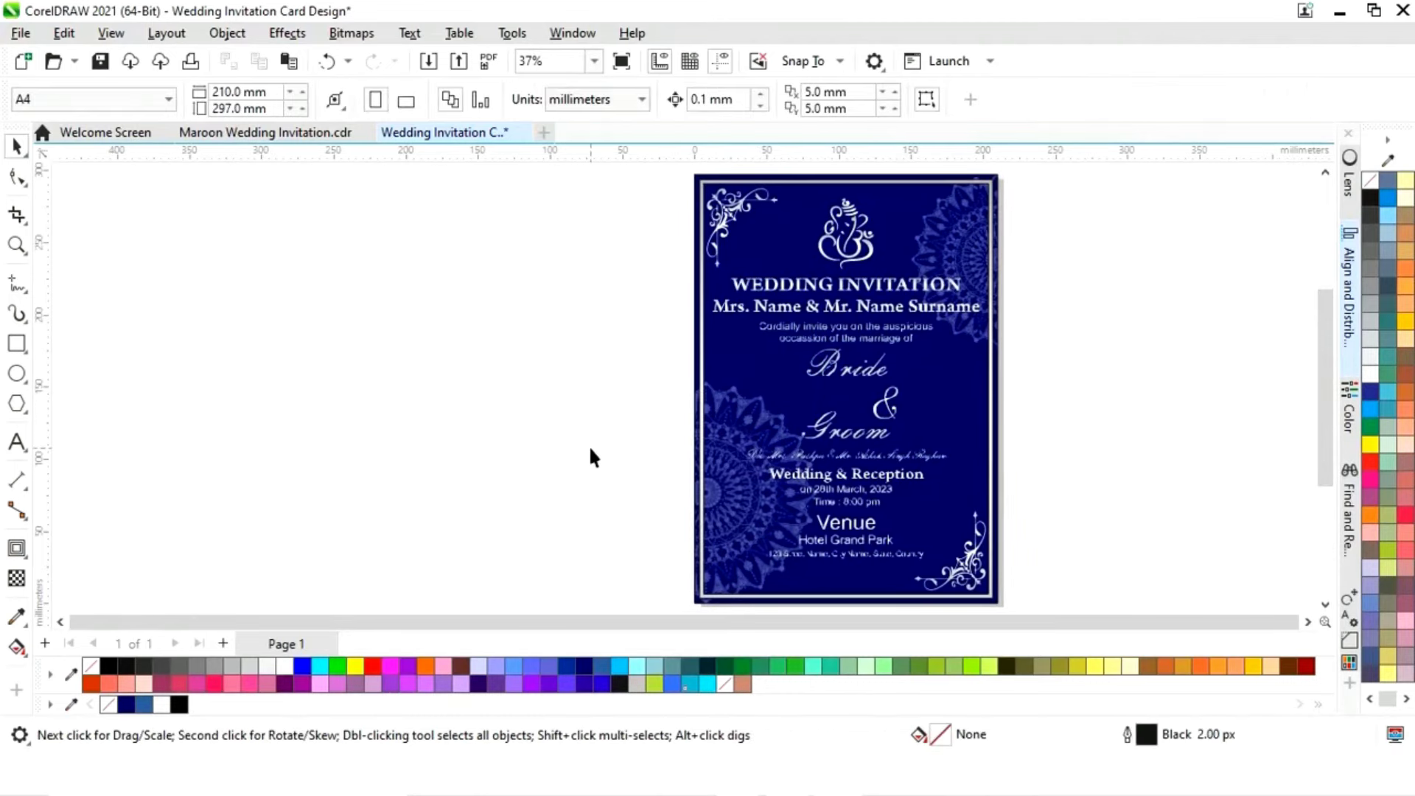
scroll(594, 457, "right", 3)
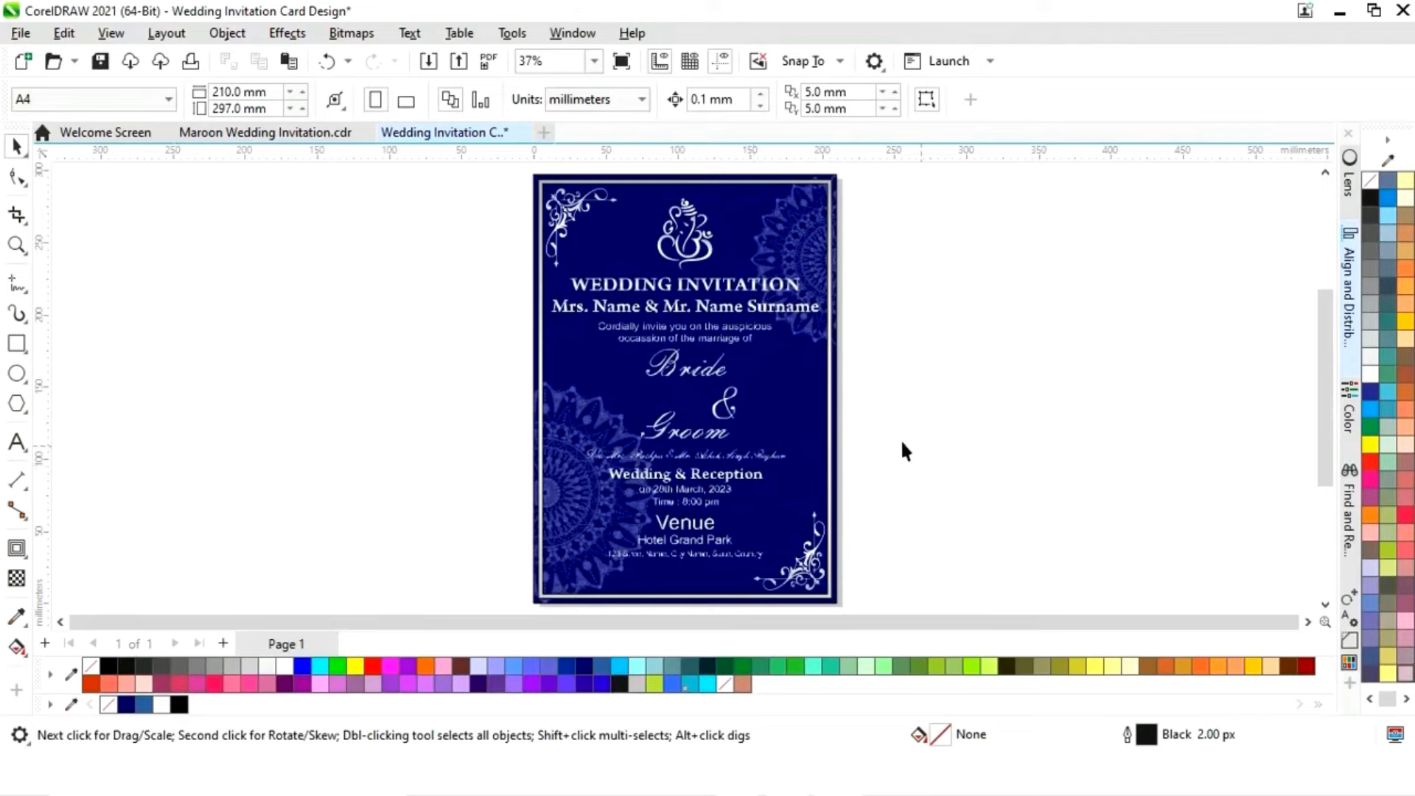
left_click(837, 435)
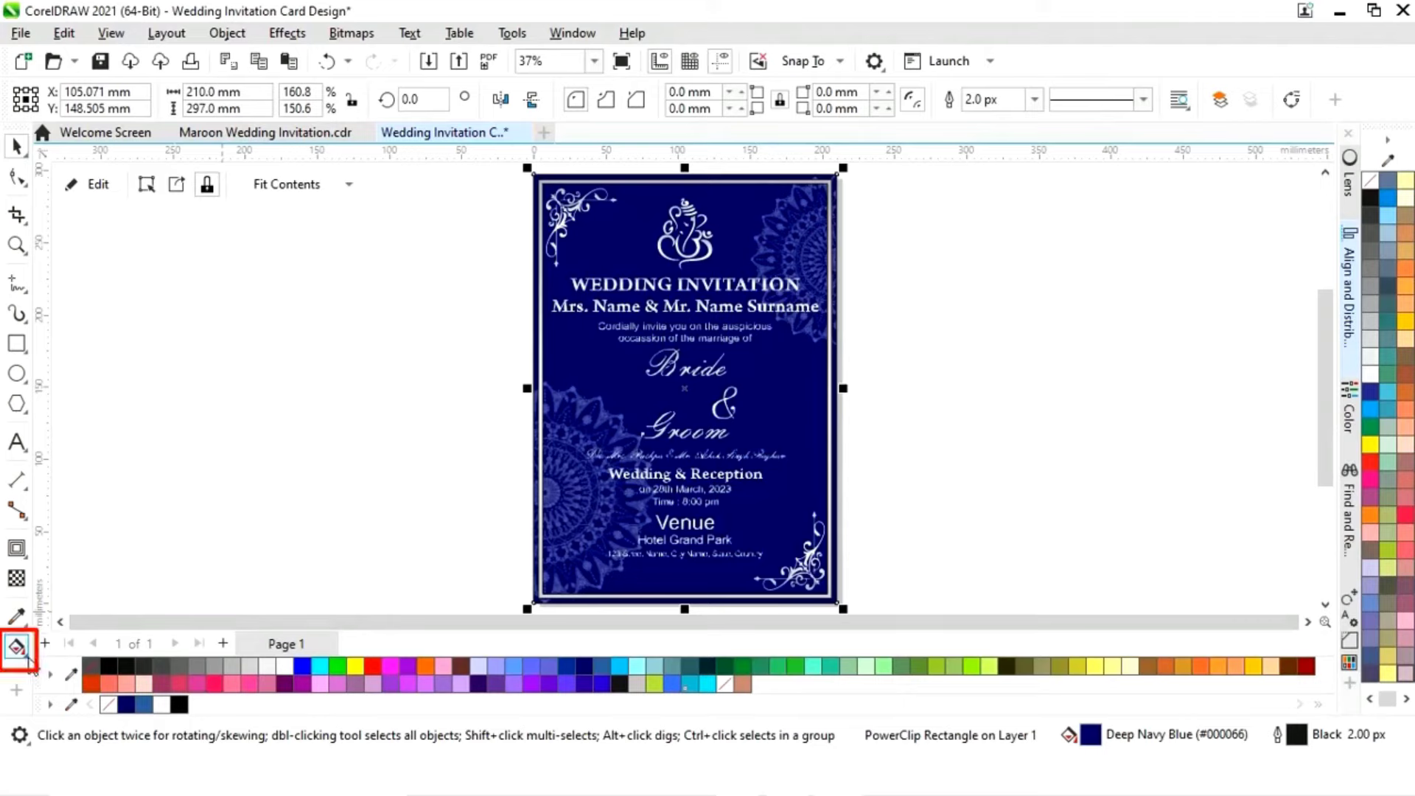
Step: Give the background an elliptical fountain fill with a dark blue centre and a tighter spread
left_click(16, 647)
left_click(89, 655)
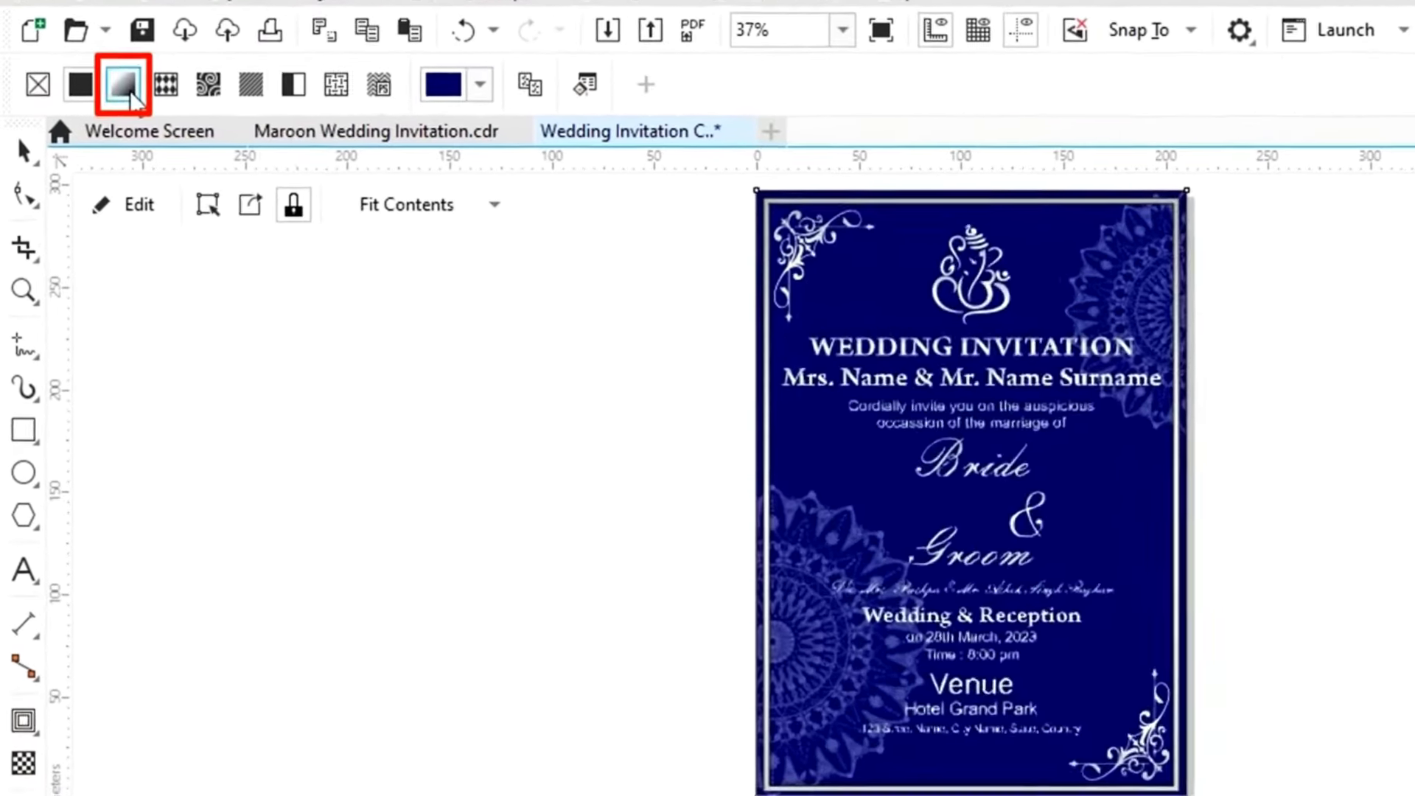
left_click(87, 100)
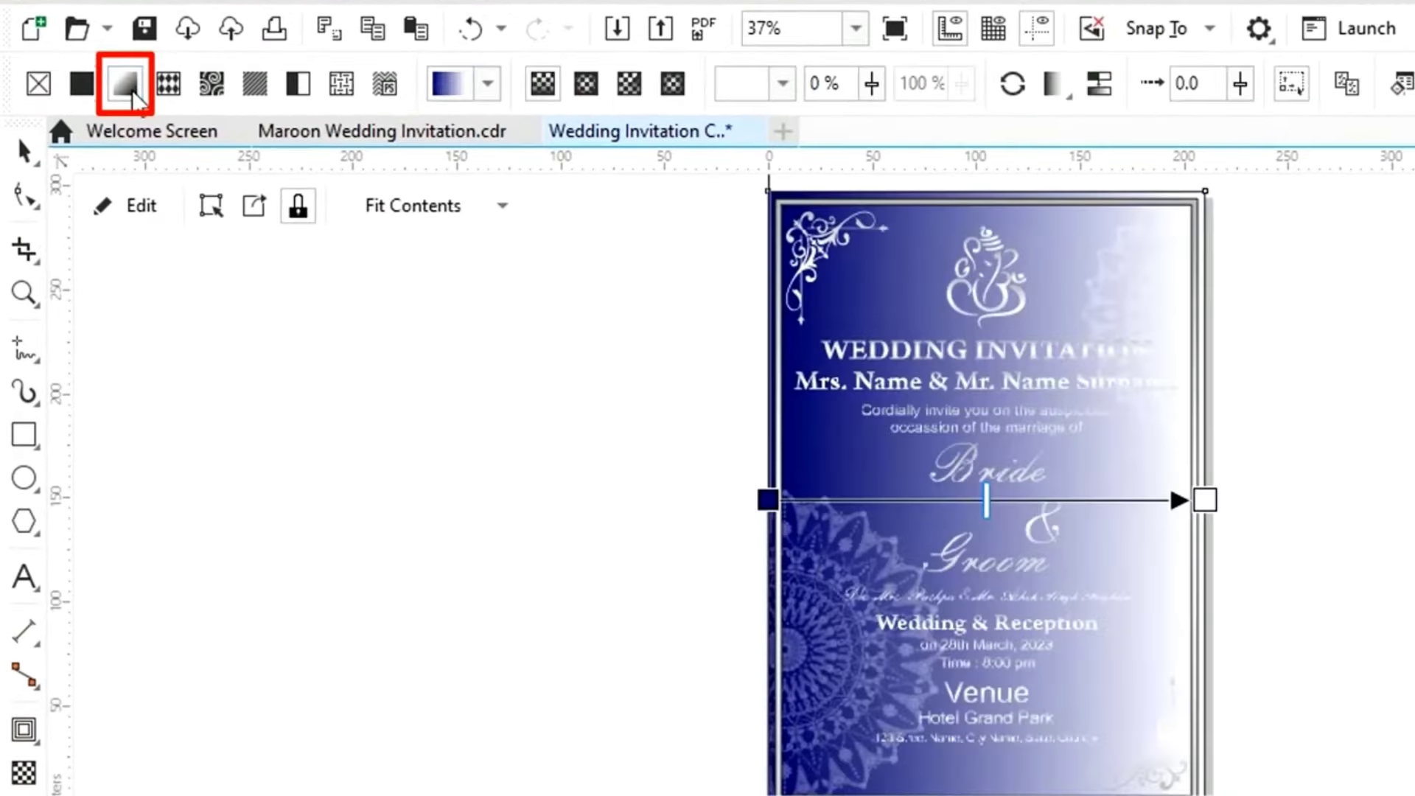
left_click(584, 86)
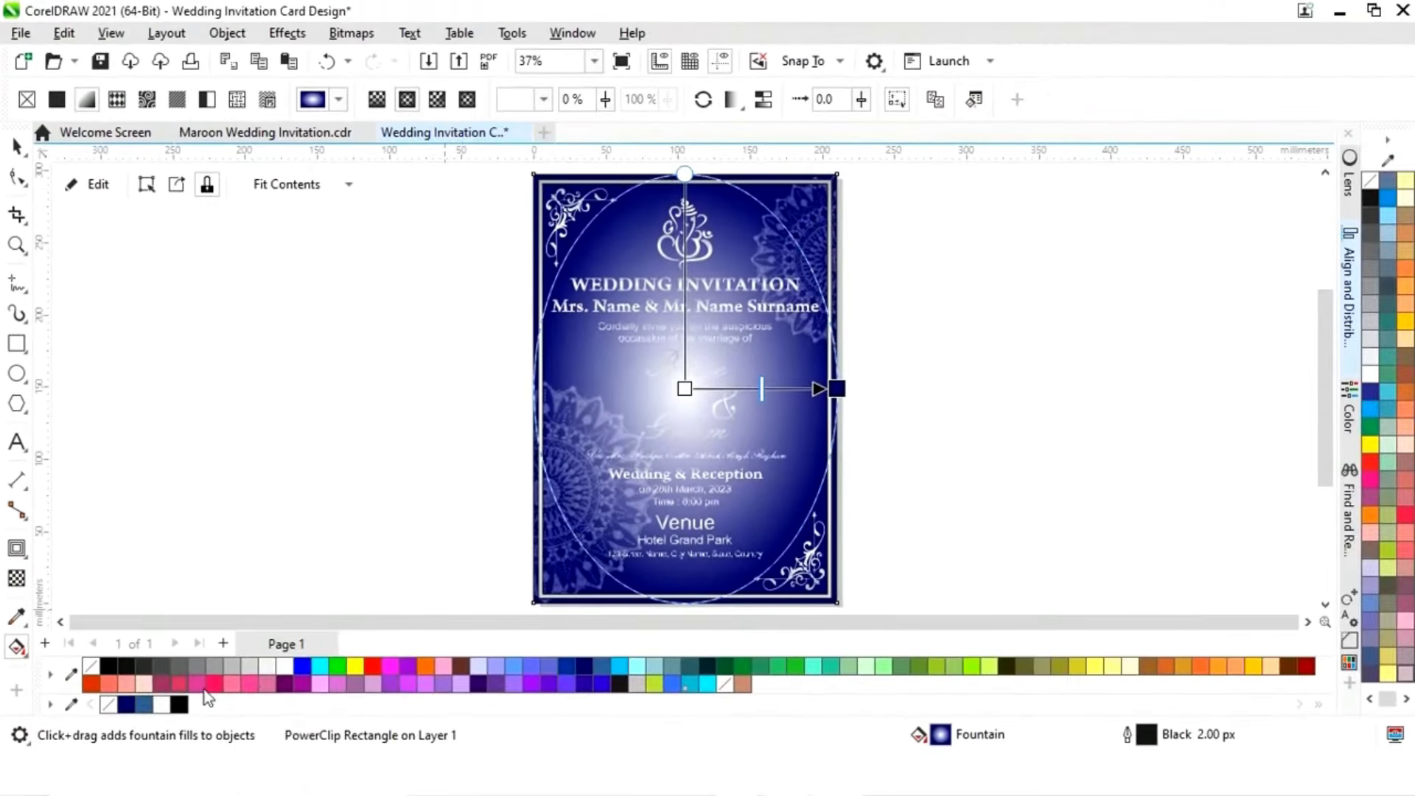
left_click_drag(689, 385, 688, 385)
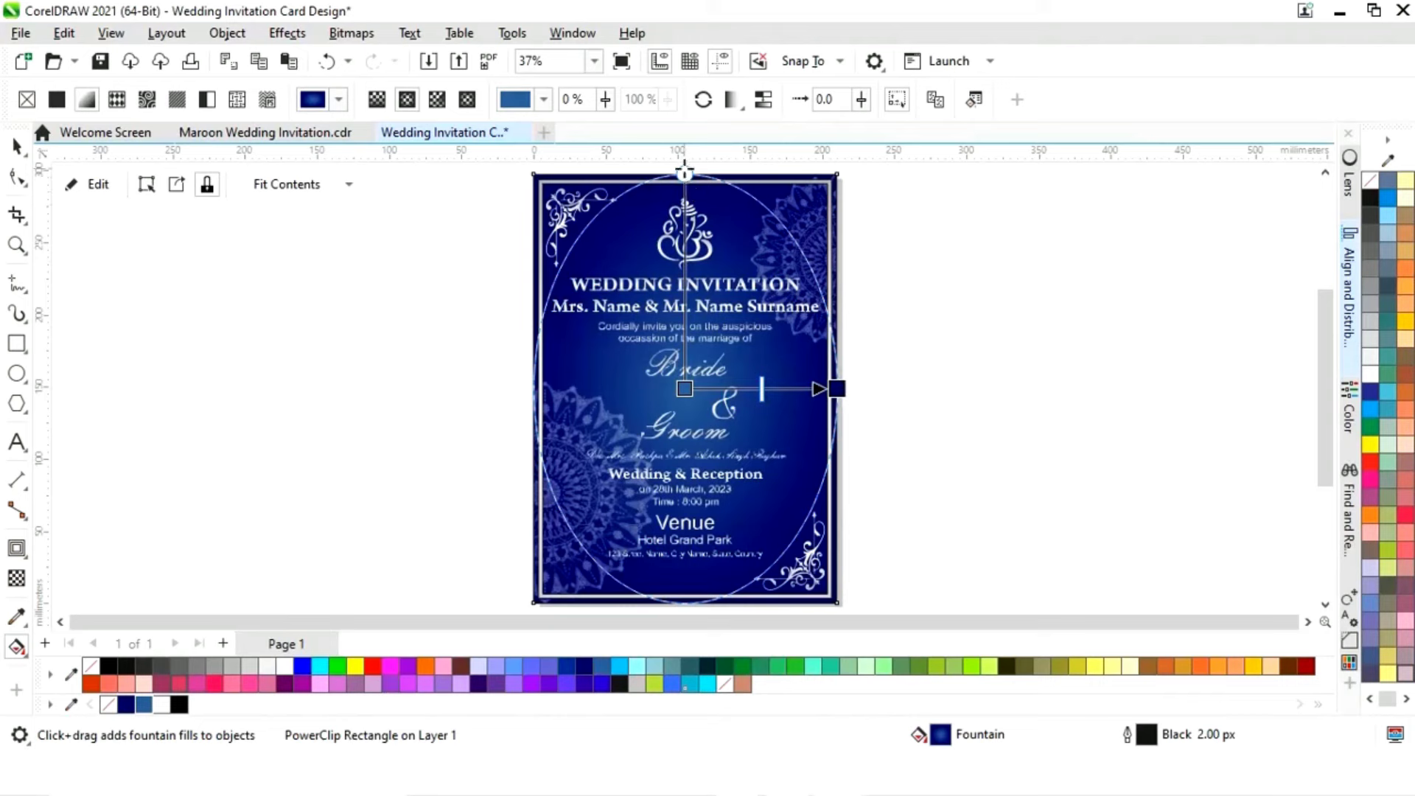
left_click_drag(685, 174, 685, 245)
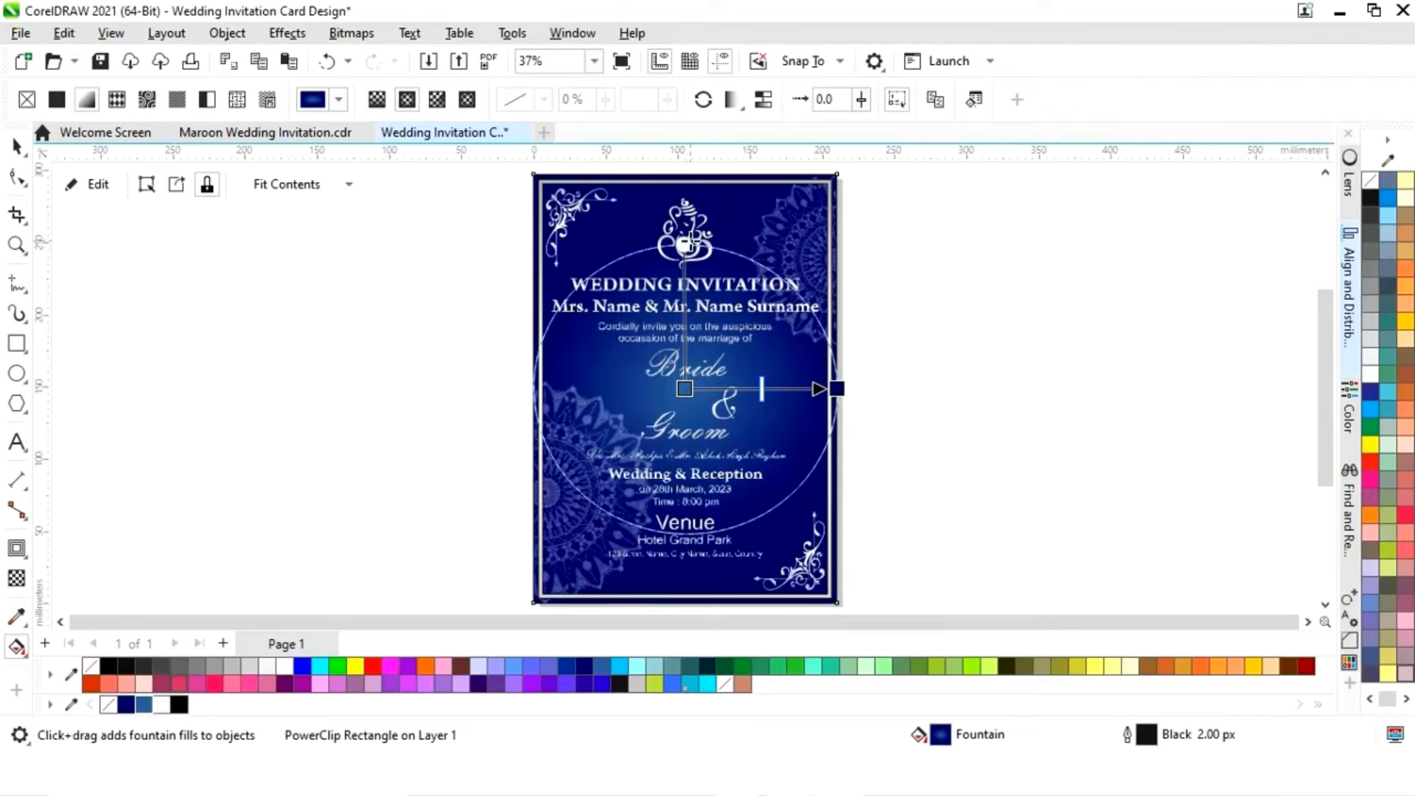
left_click(16, 146)
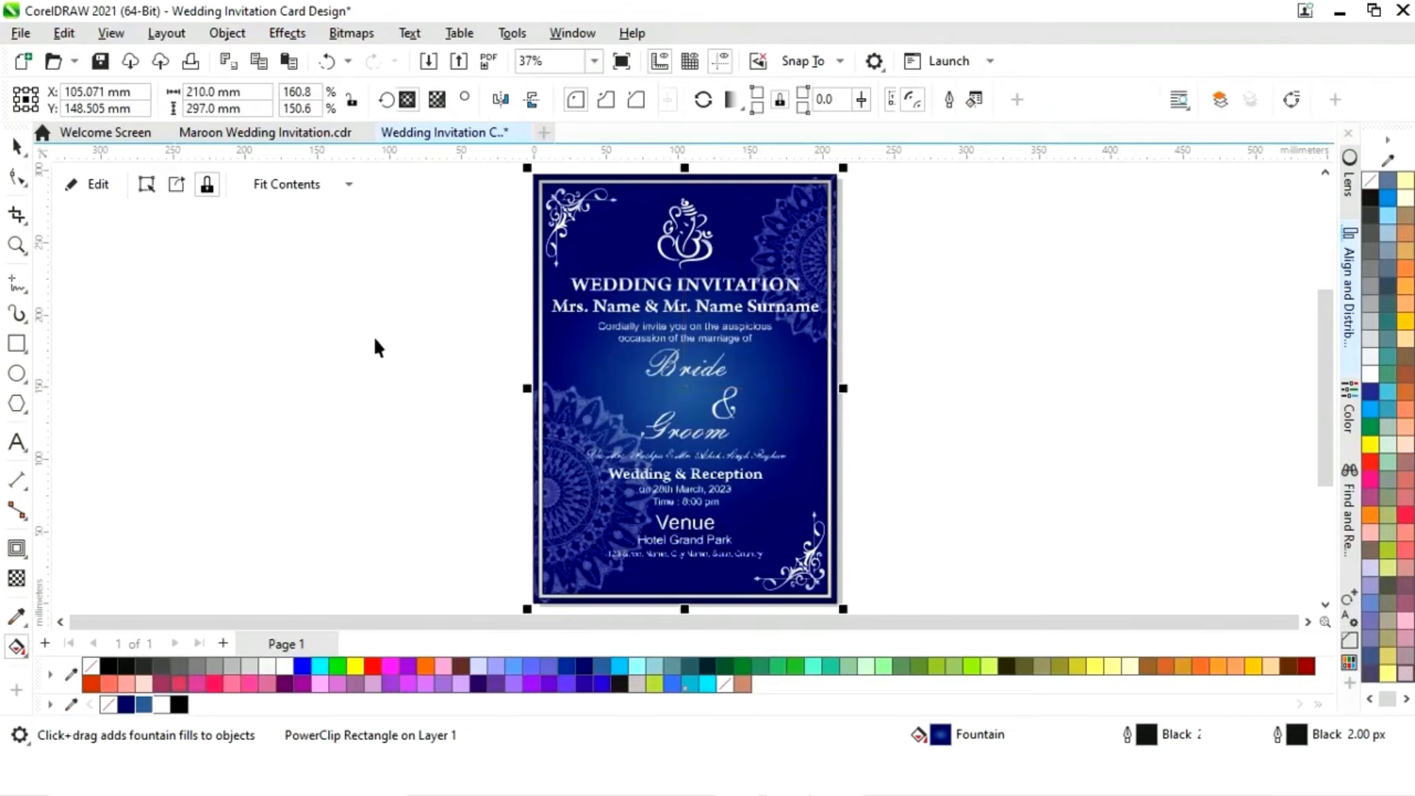
left_click(383, 391)
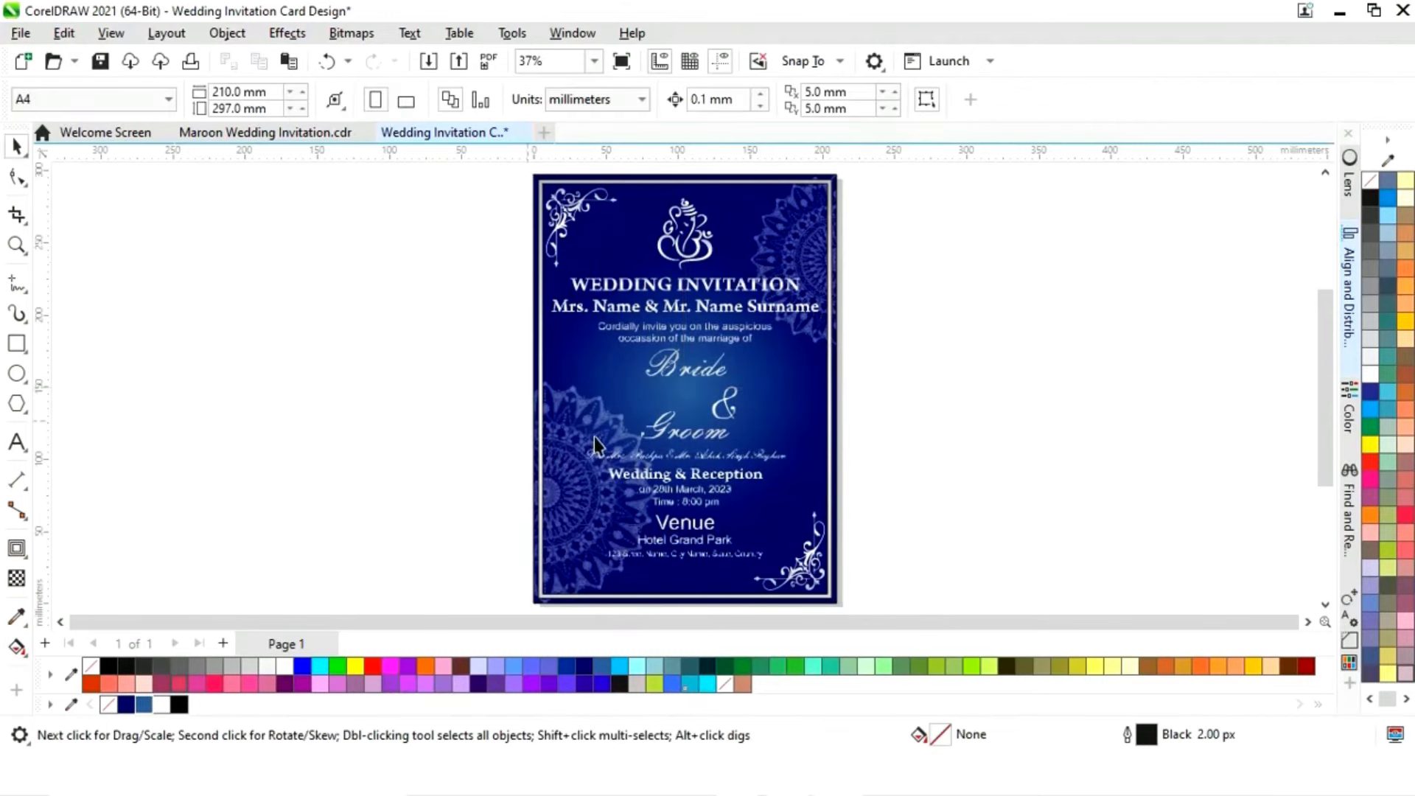
Step: Set the card background's outline to No Color, then preview the invitation full screen with F9
left_click(838, 445)
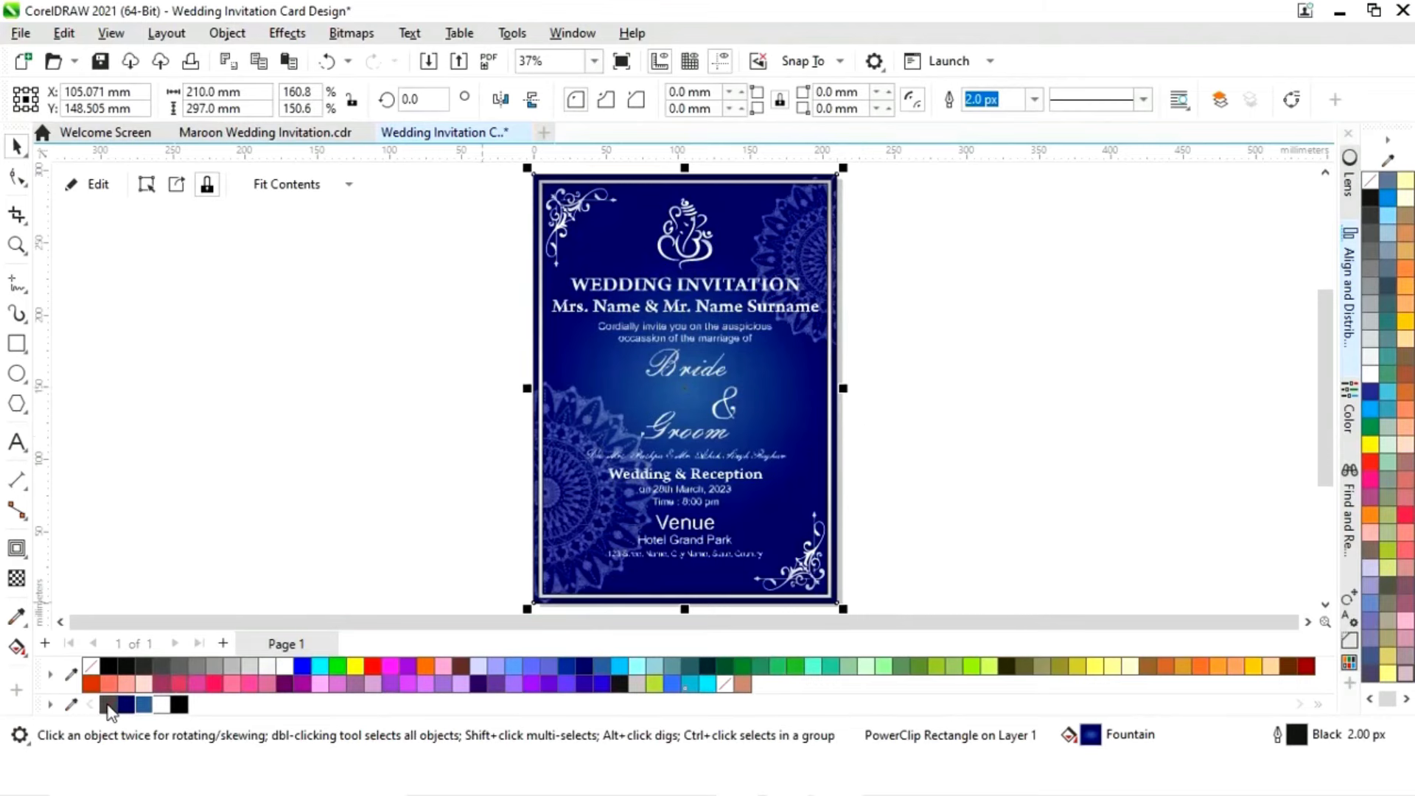
right_click(109, 706)
left_click(303, 507)
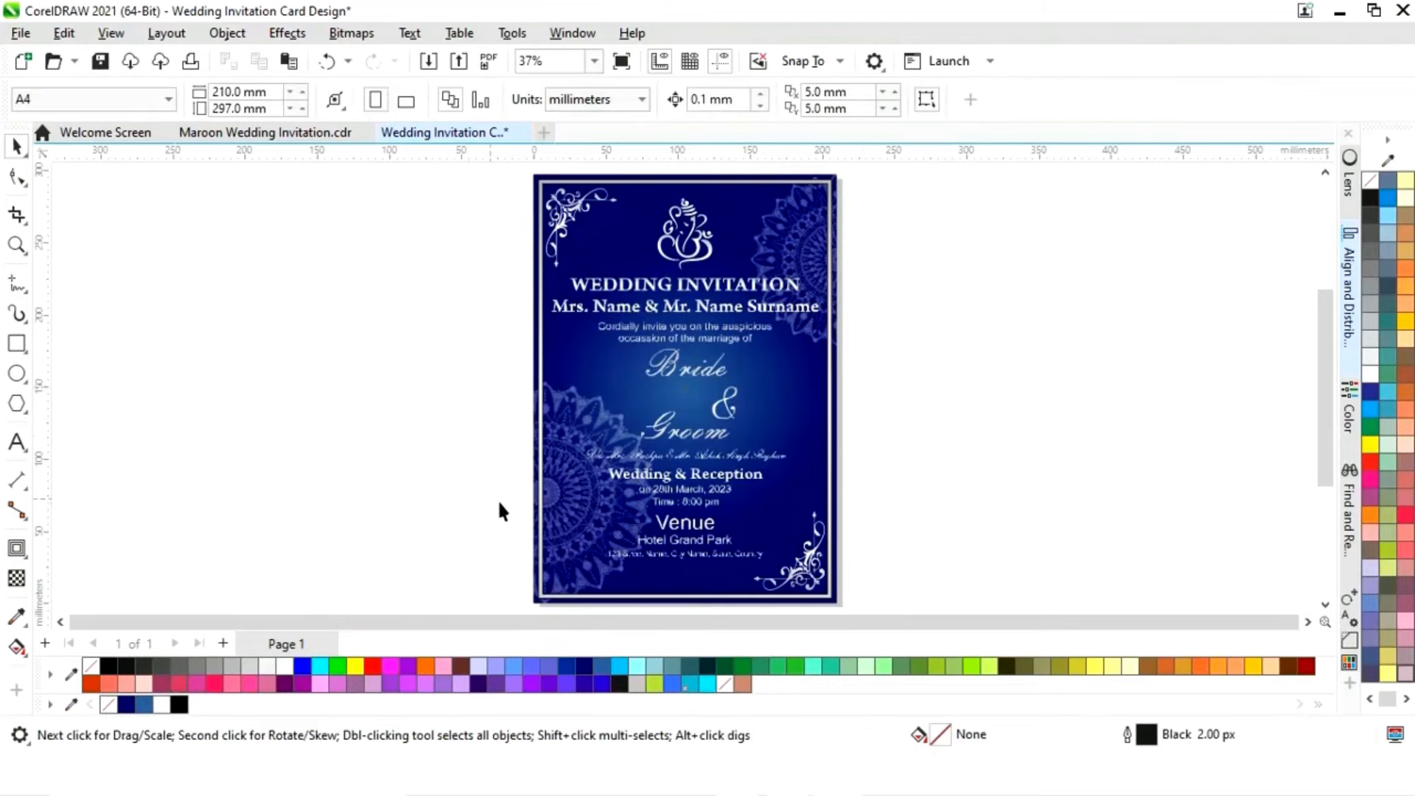
key("F9")
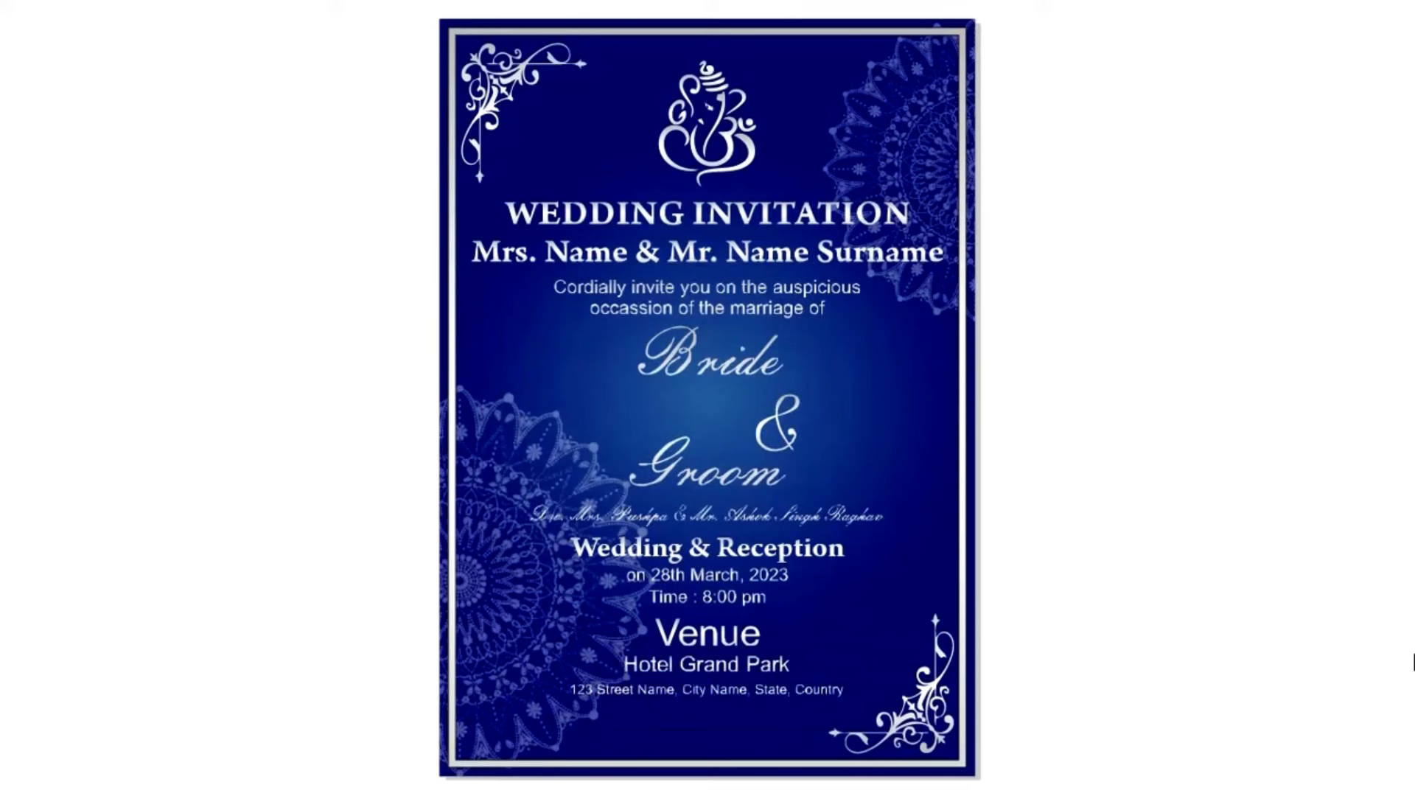